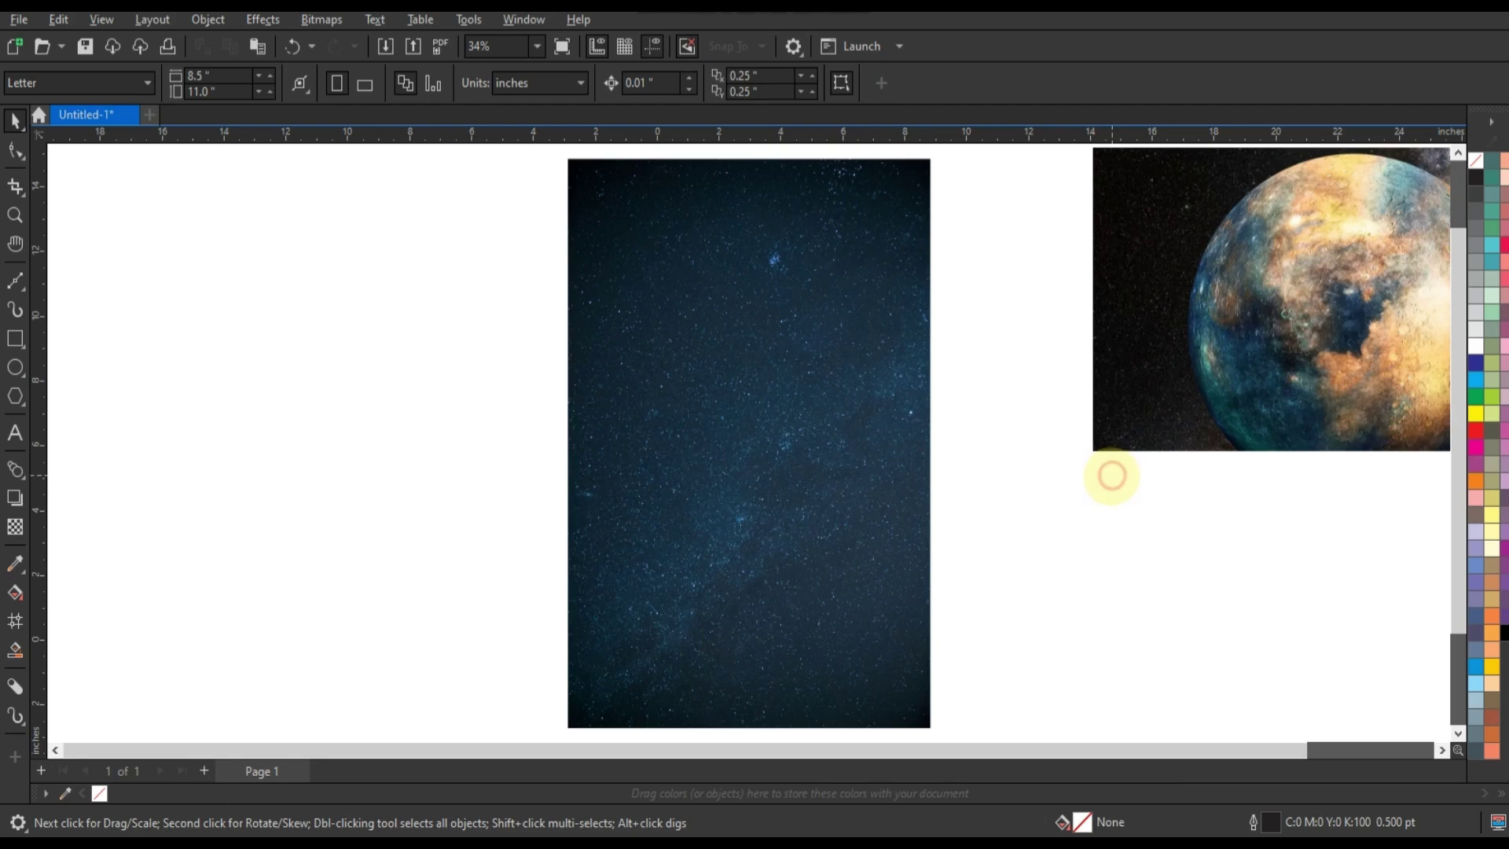
Bring the planet image in front of the starfield's upper half and scale it to 90.2% (15.033 × 8.456 in)
left_click_drag(1199, 385, 787, 436)
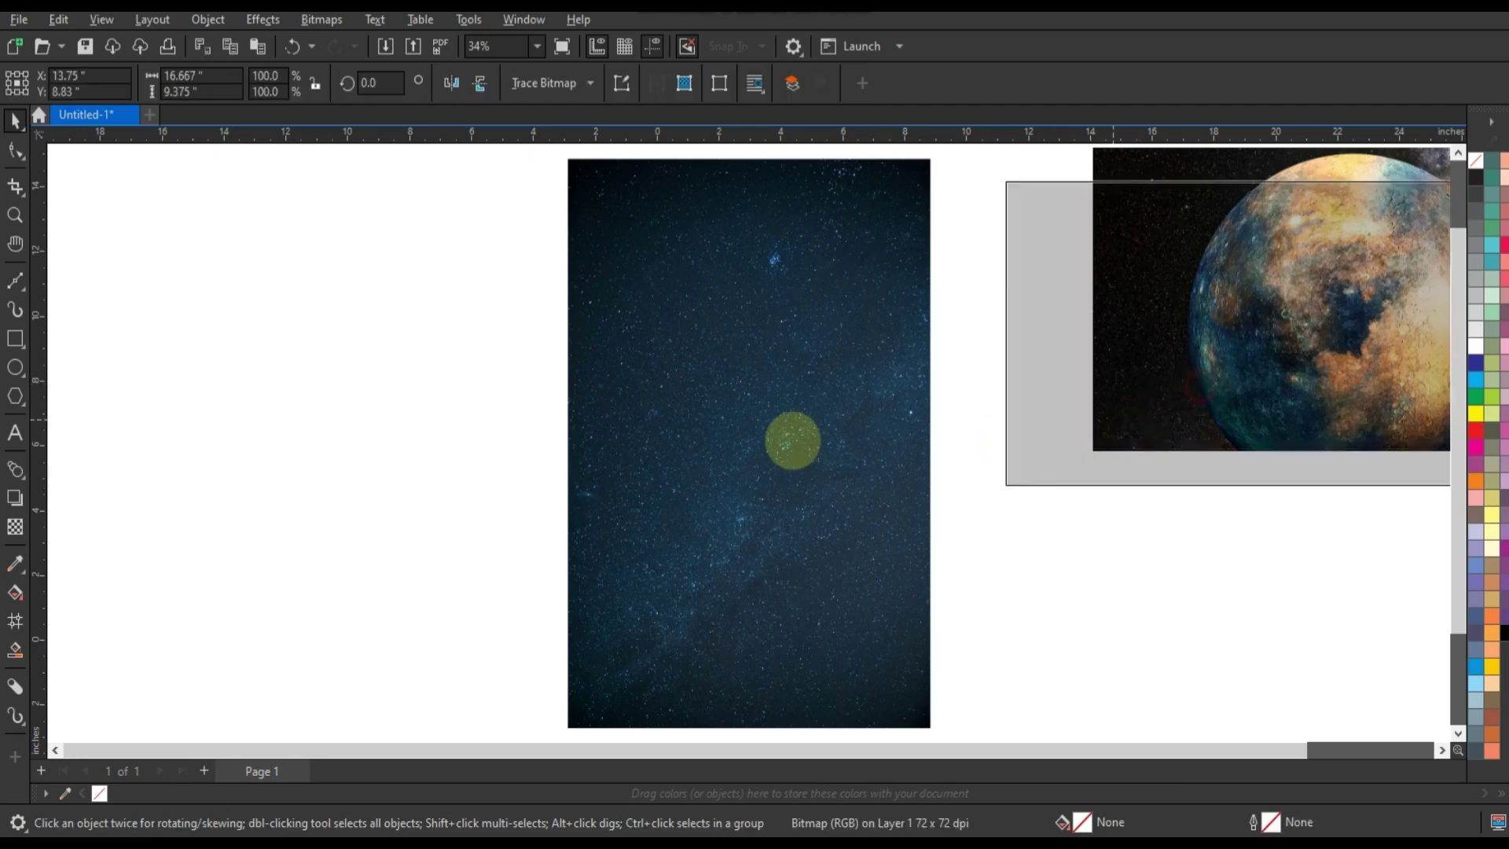
key("shift+Page_Up")
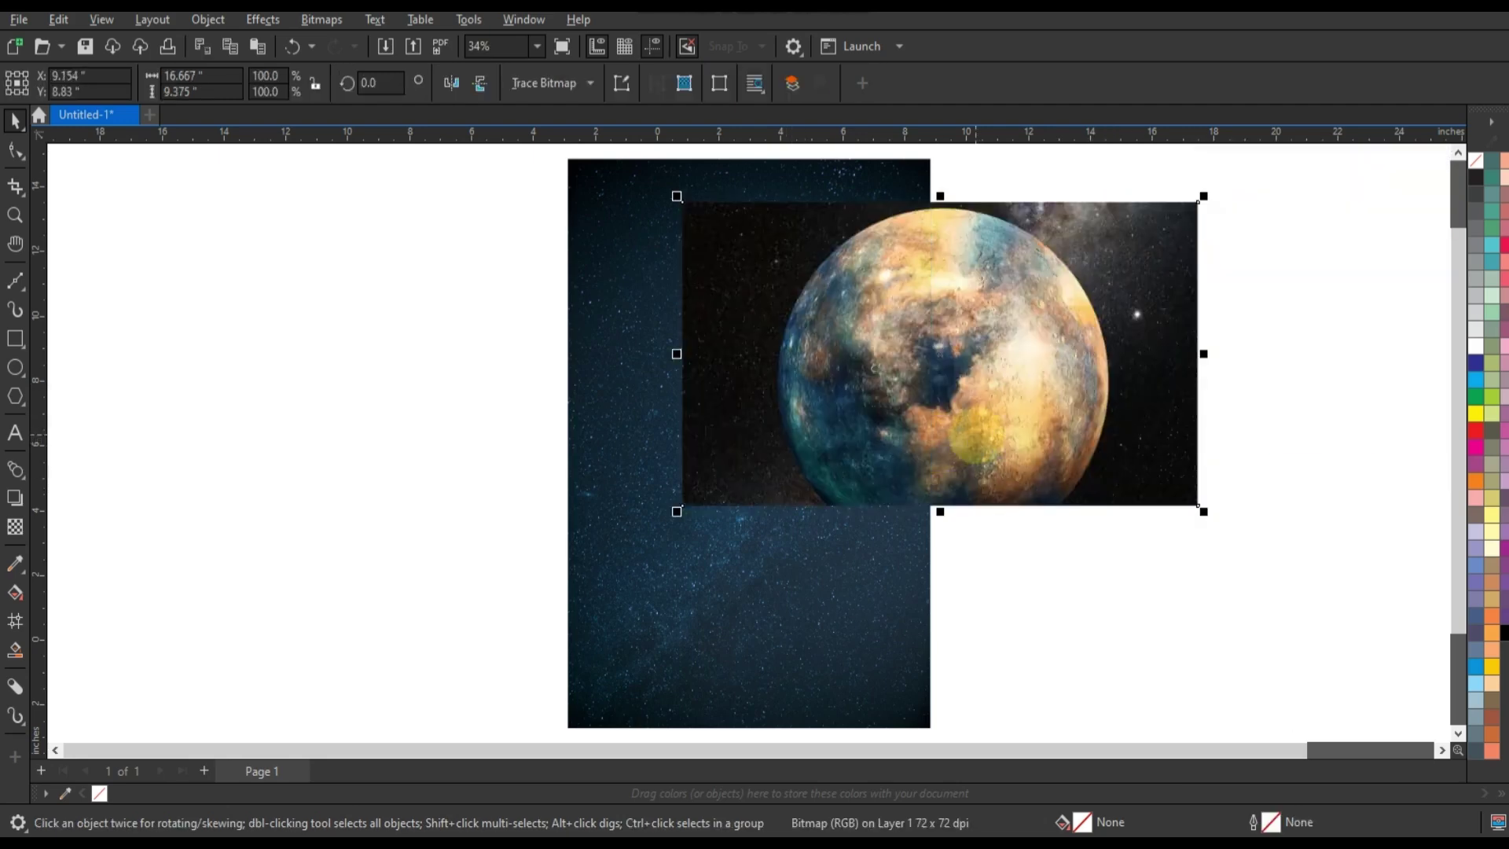
left_click_drag(978, 433, 775, 433)
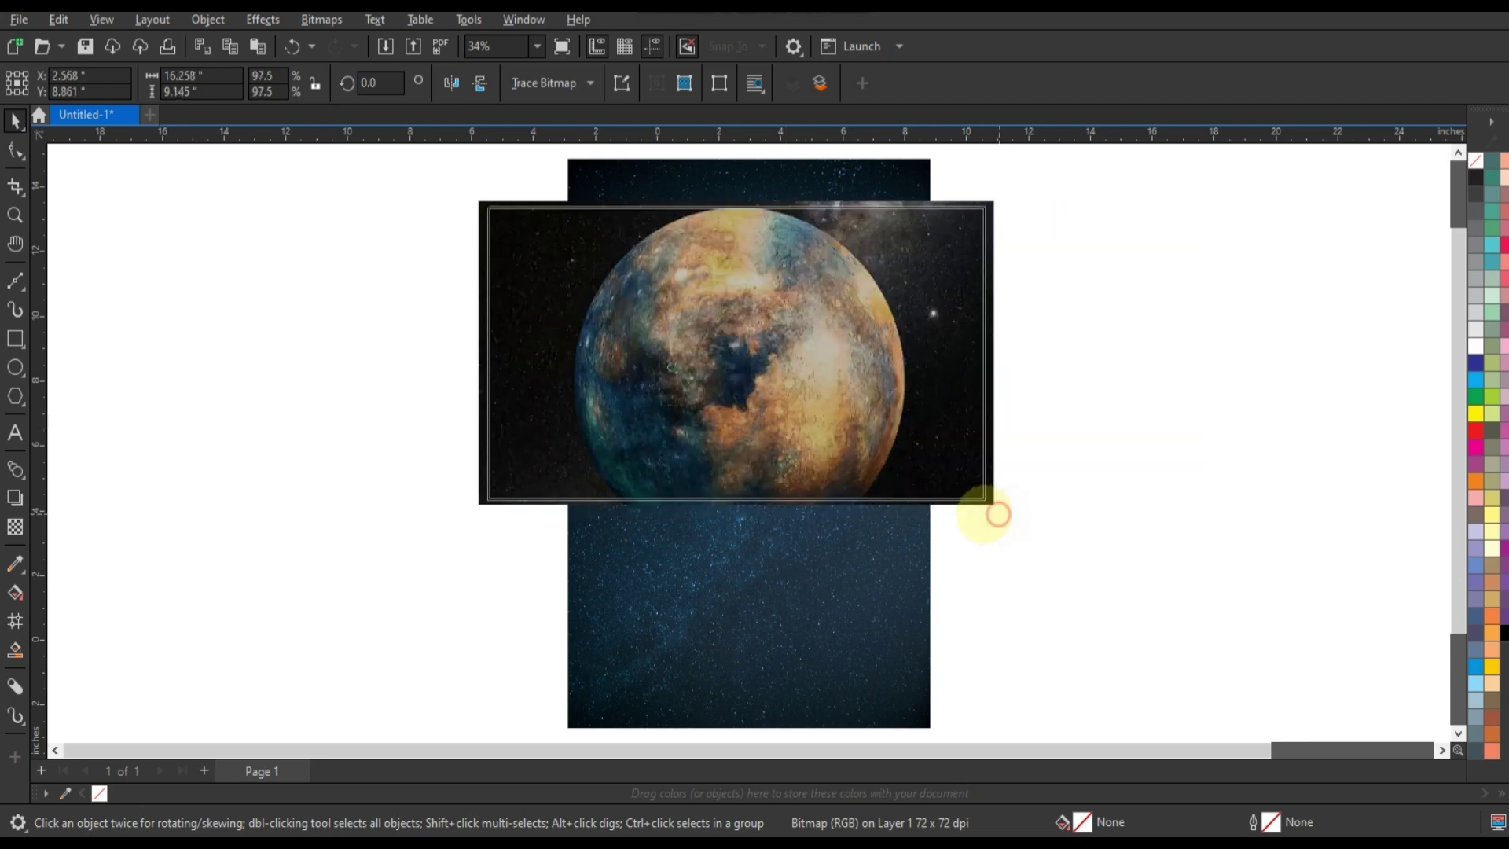
left_click_drag(1000, 511, 981, 488)
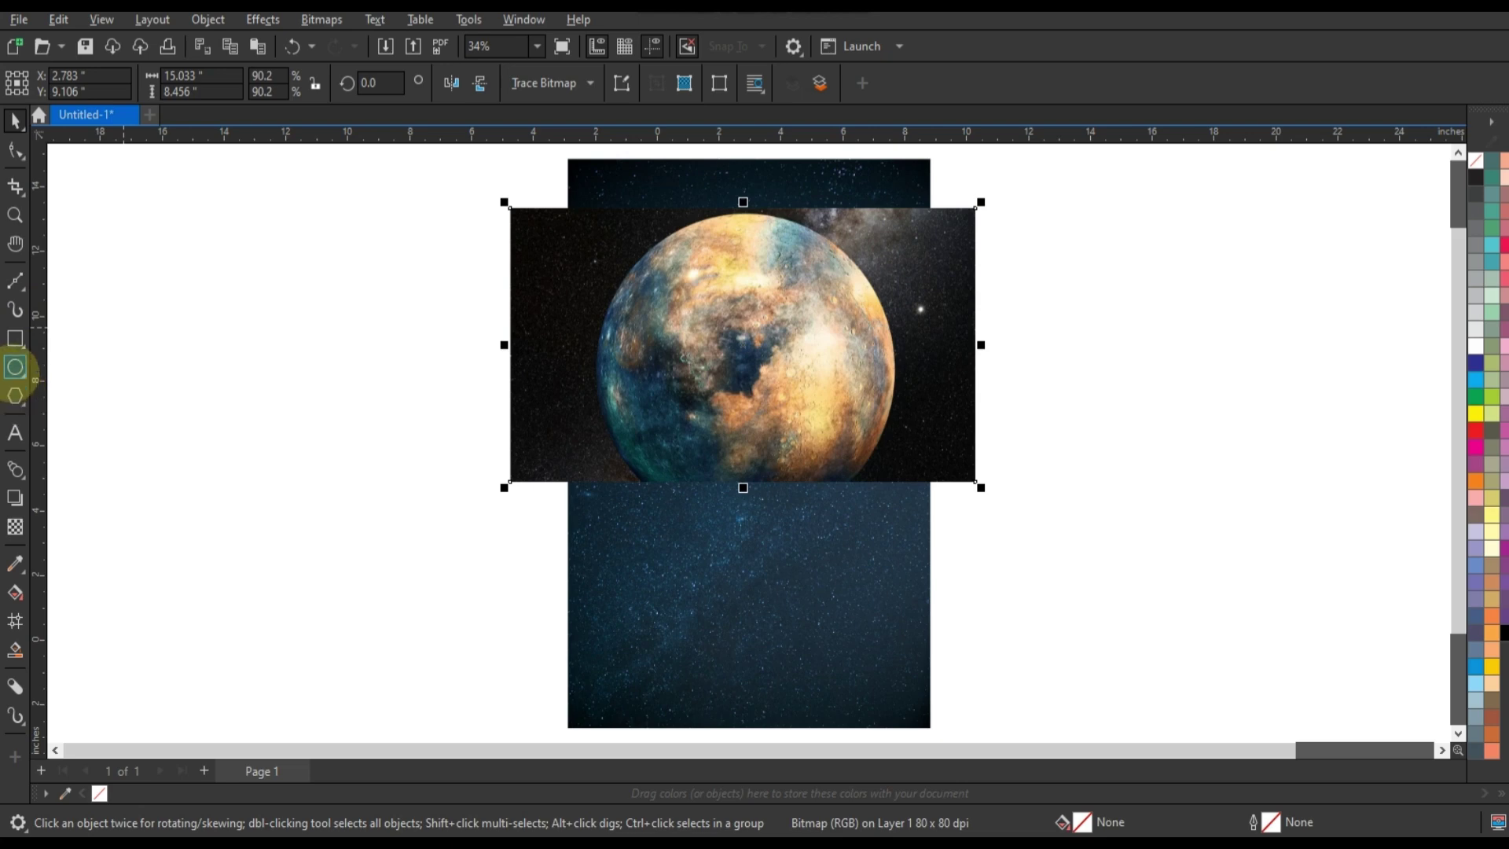
Draw a 9.667-inch circle over the planet and PowerClip the planet image inside it
left_click(15, 368)
mouse_move(601, 222)
left_mouse_down()
mouse_move(768, 513)
mouse_move(606, 418)
left_mouse_up()
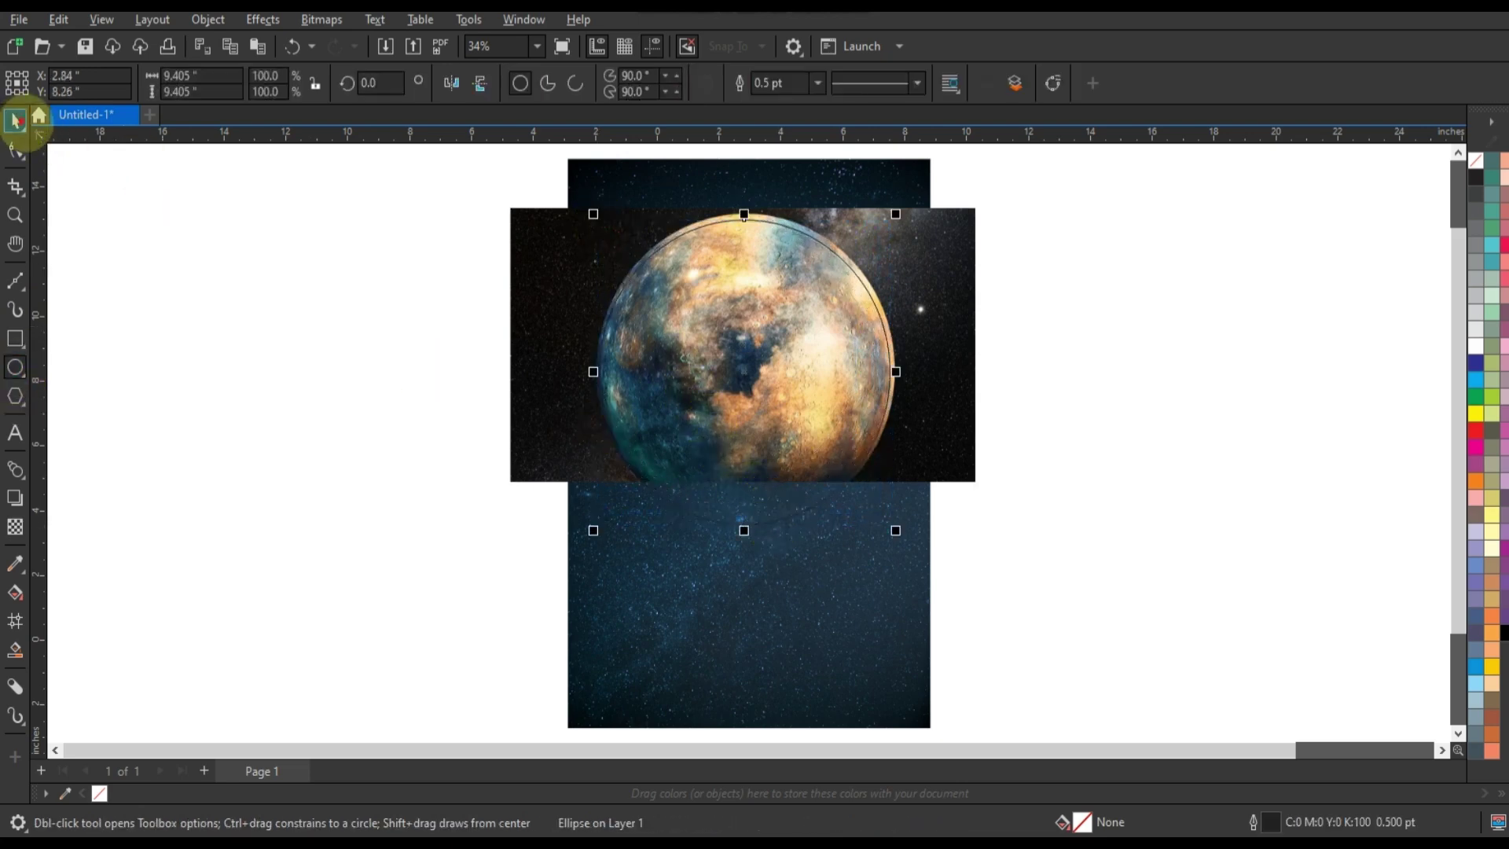
left_click(15, 120)
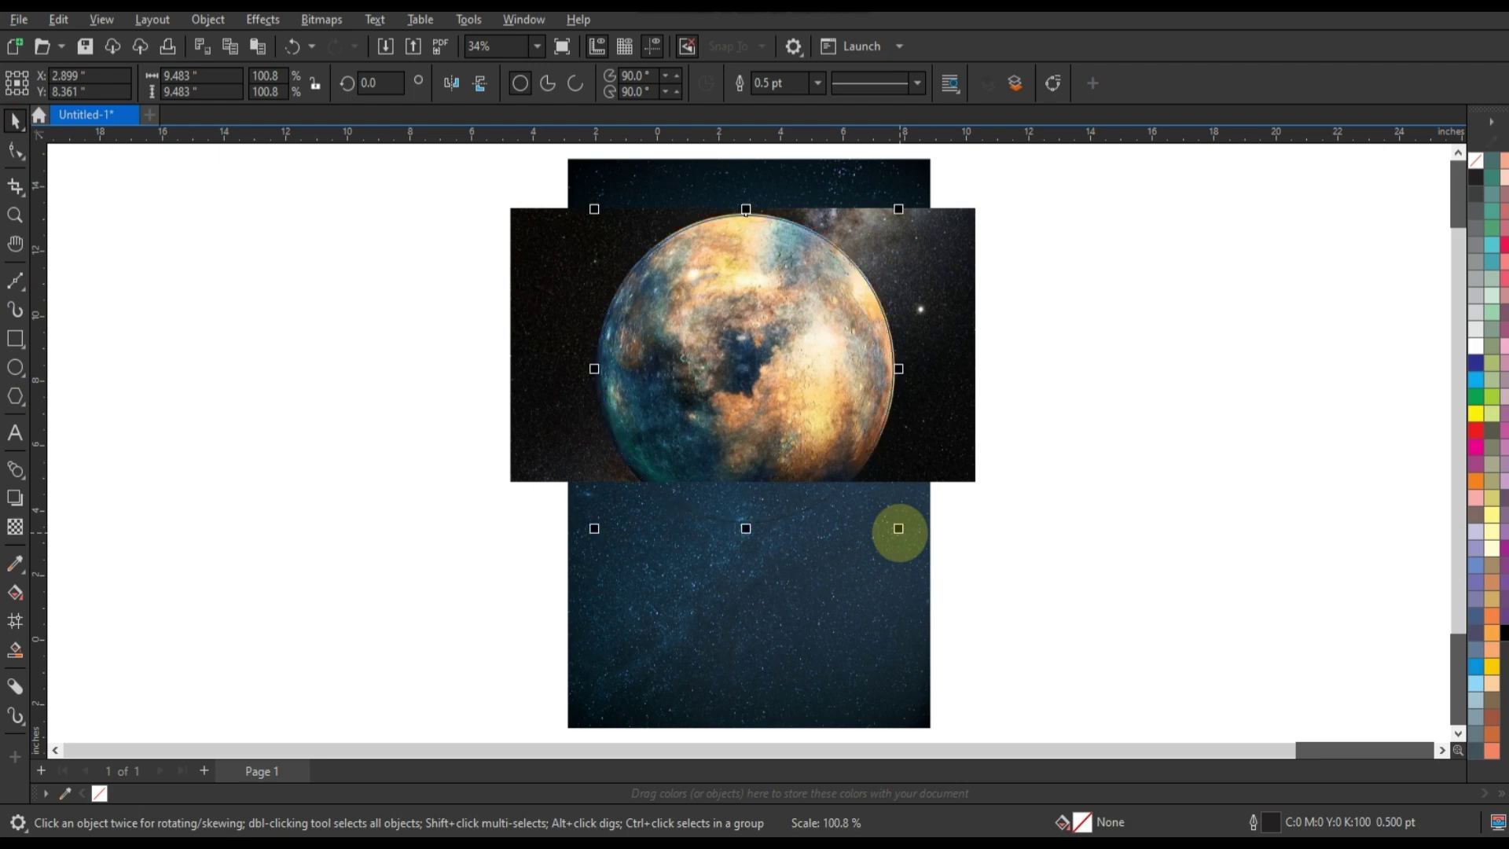
left_click(929, 442)
right_click(928, 442)
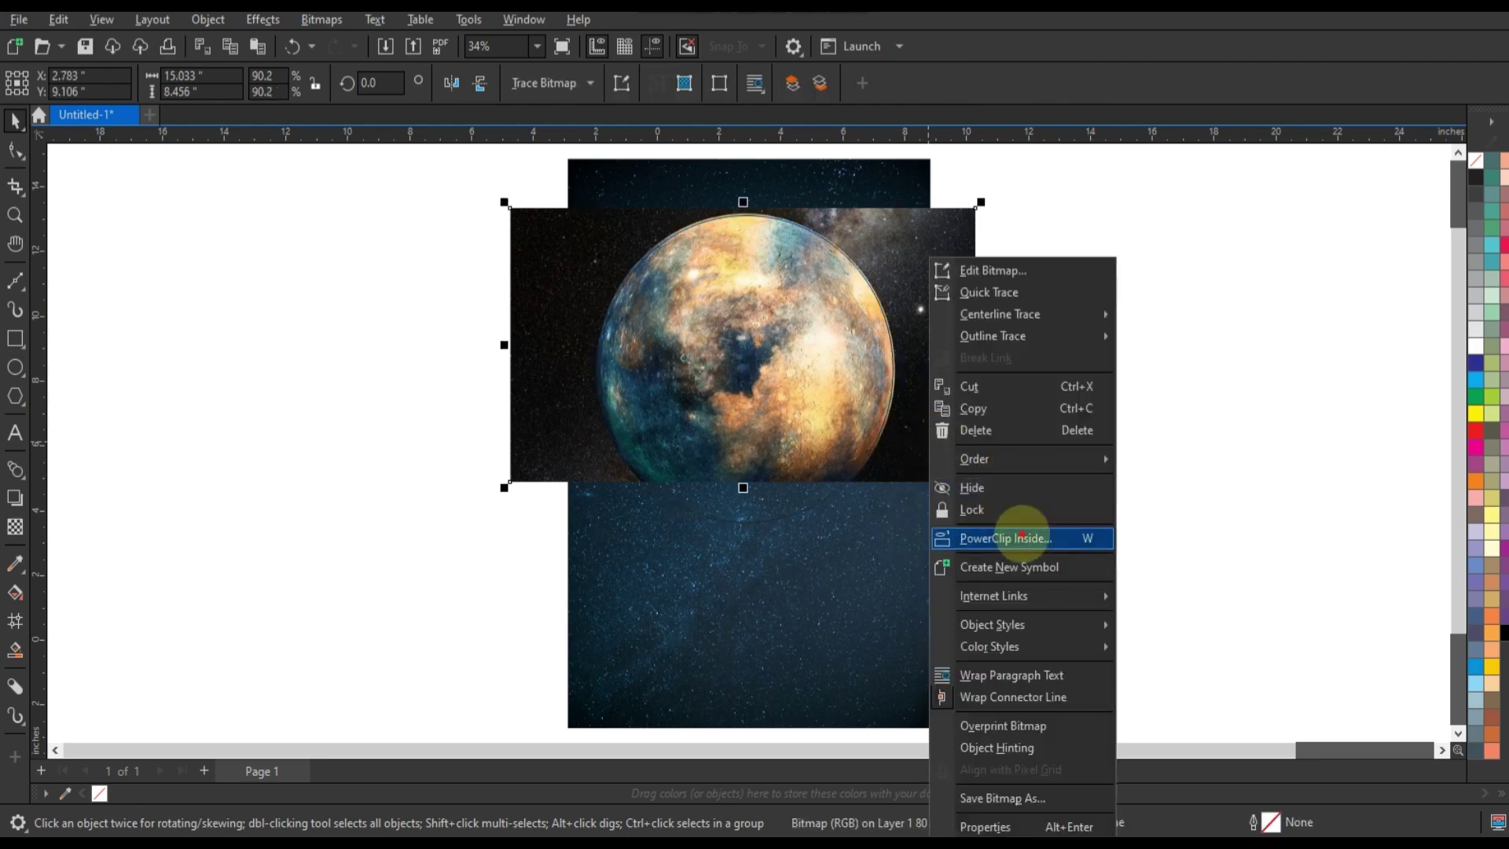
left_click(1014, 532)
left_click(872, 298)
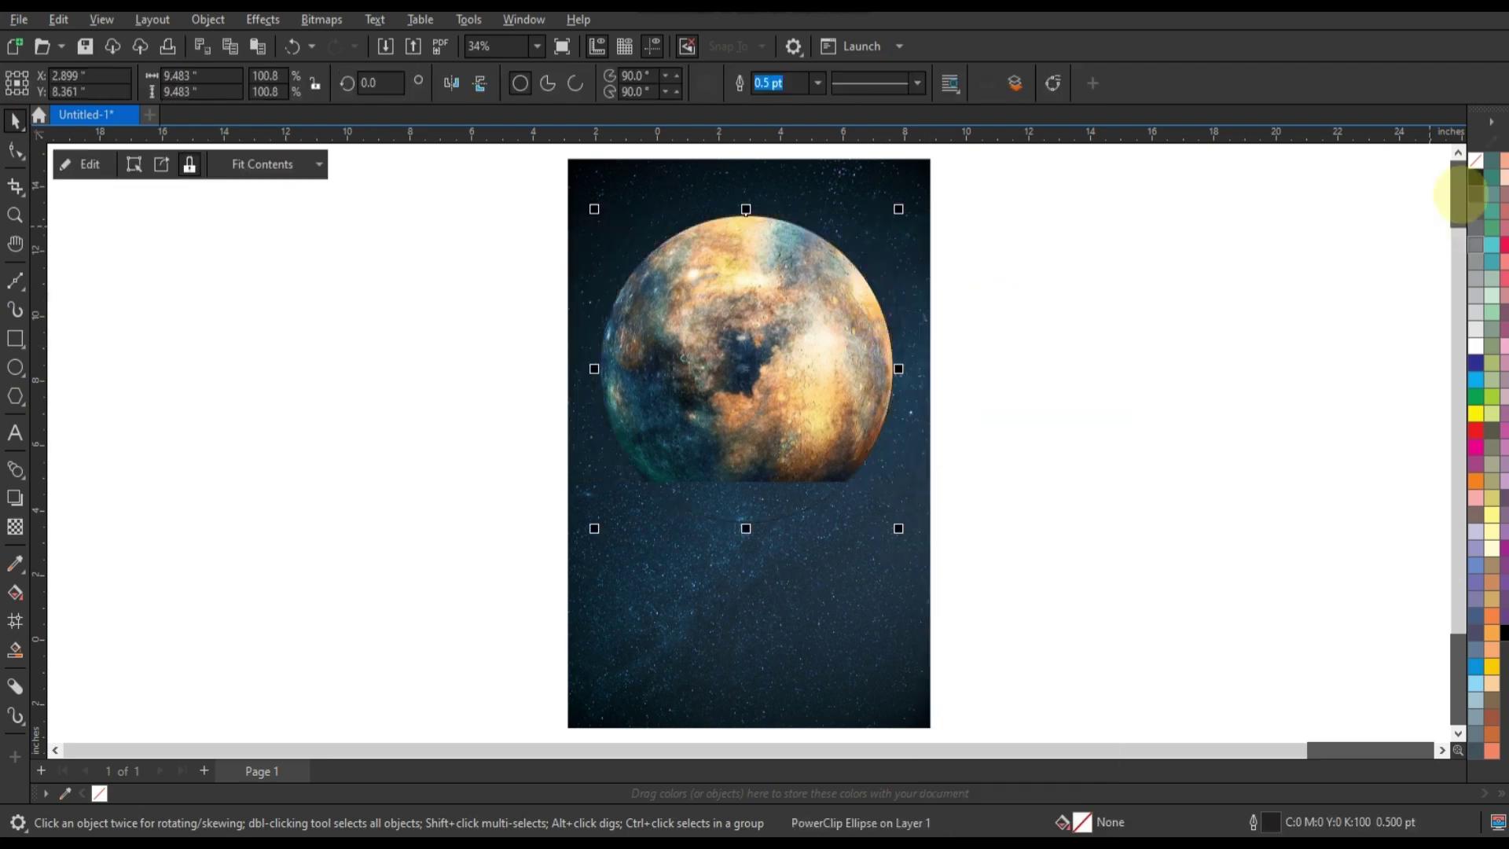
Remove the circle's outline, then nudge the clipped moon right and enlarge it slightly
right_click(1477, 158)
left_click(1415, 165)
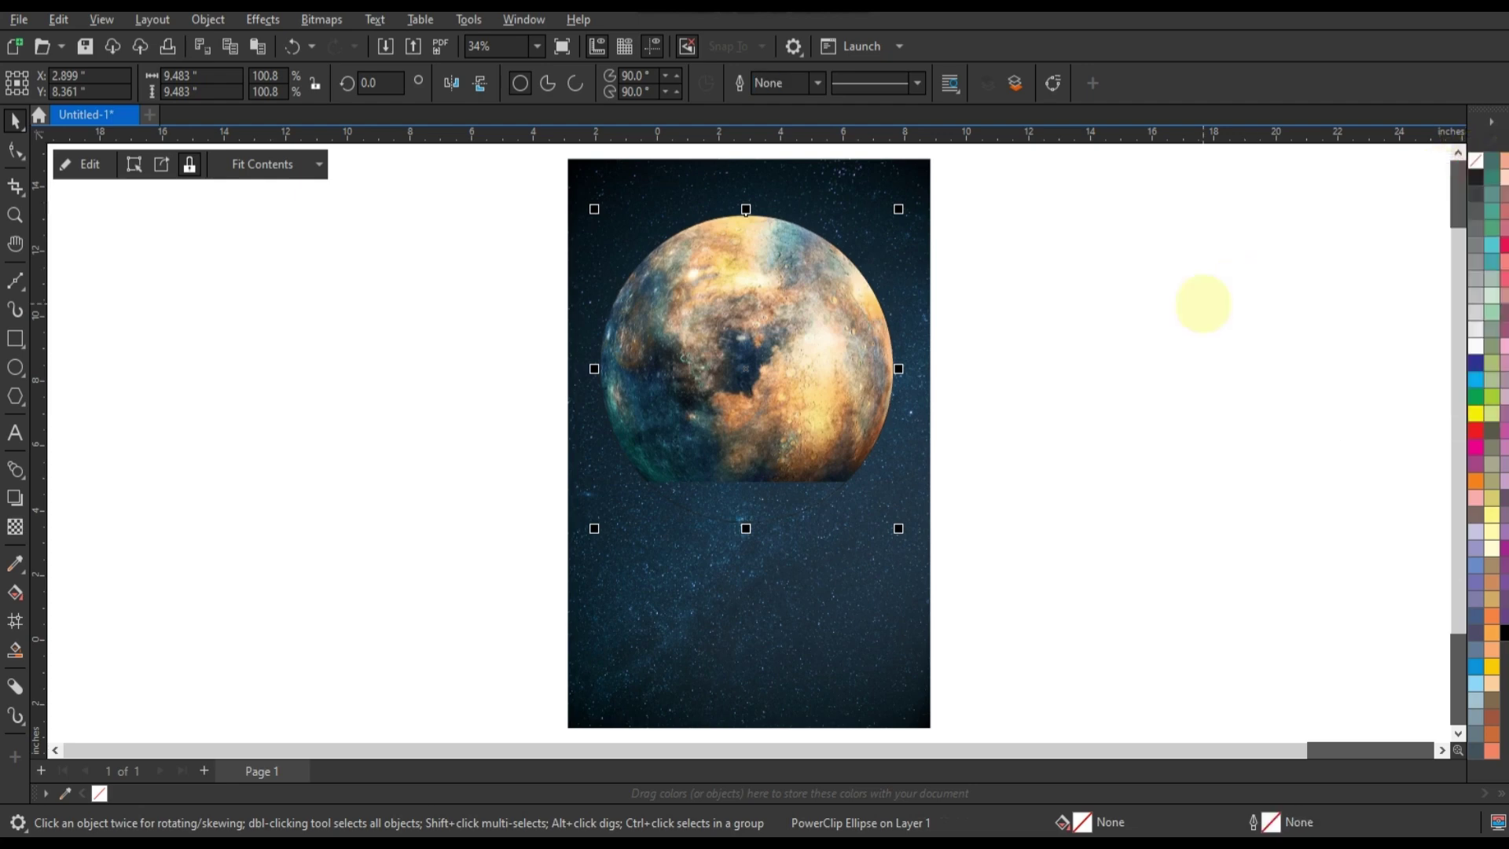
left_click(897, 589)
left_click_drag(881, 462, 884, 462)
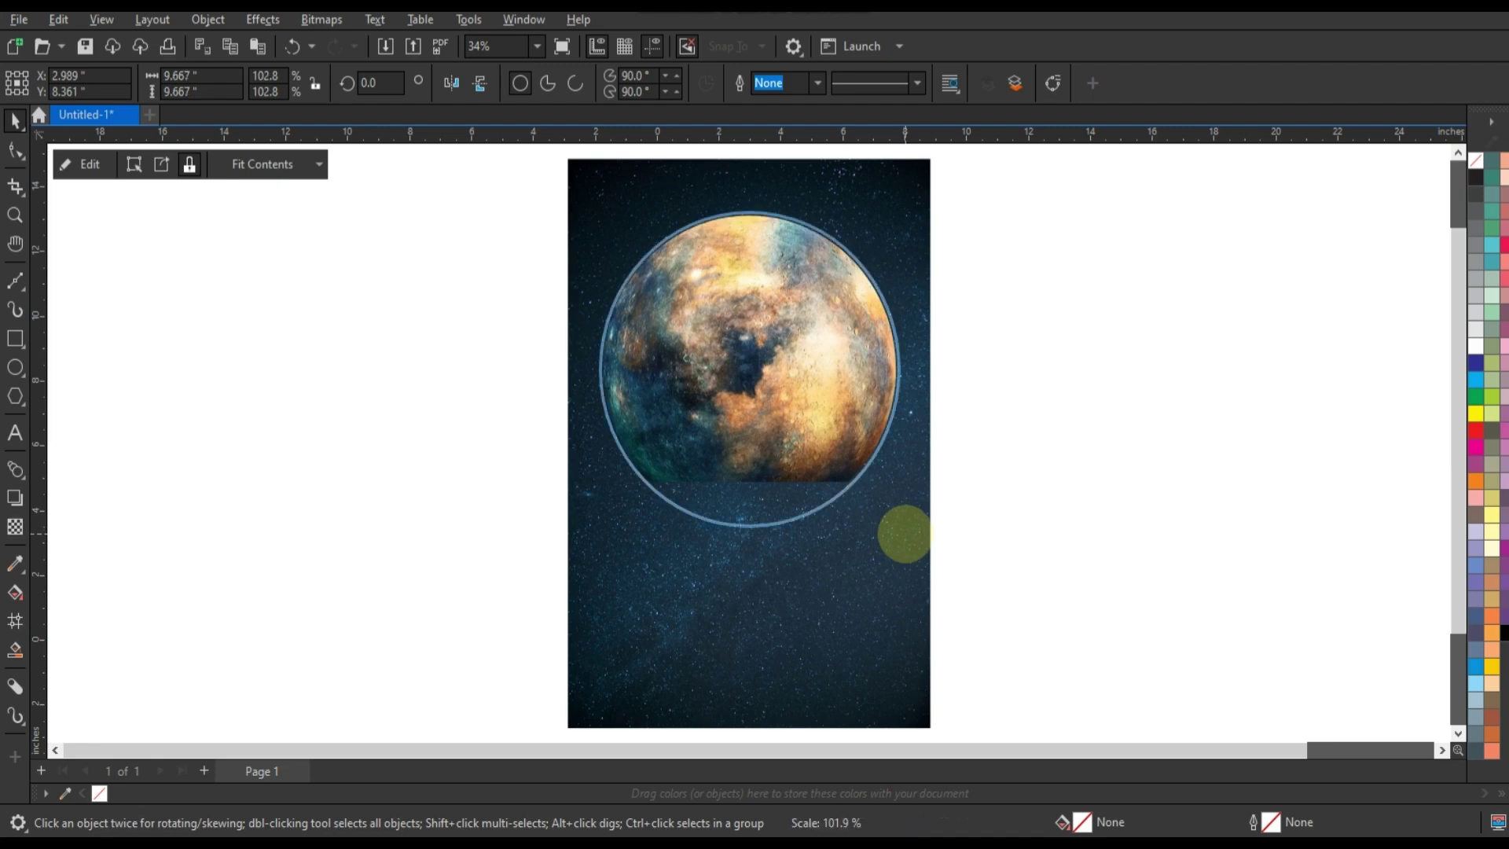
left_click_drag(902, 532, 905, 534)
Bring up Convert to Bitmap settings (300 dpi) for the clipped moon
left_click(321, 19)
left_click(338, 44)
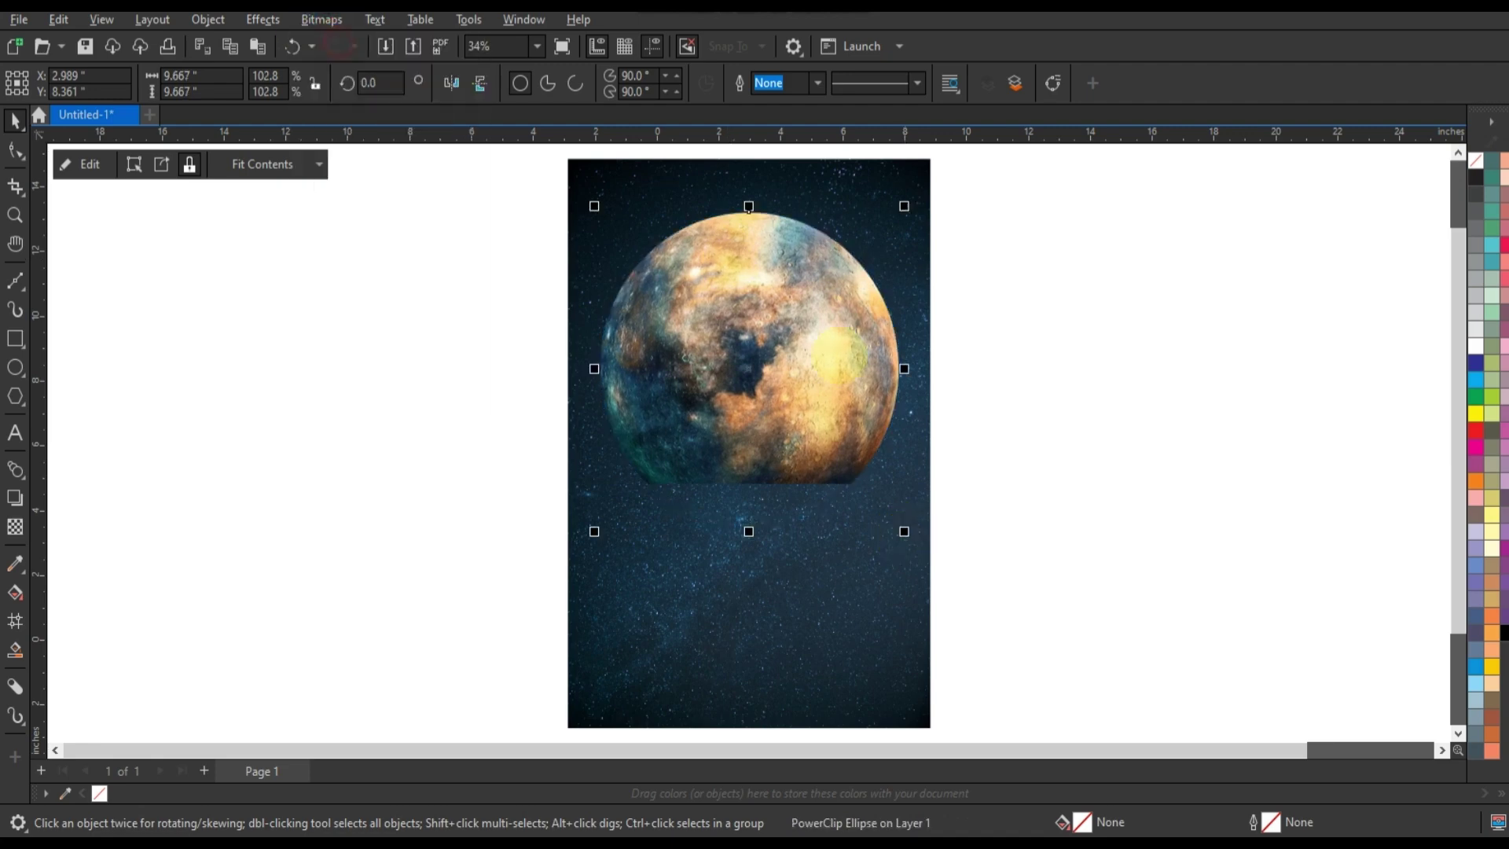
left_click_drag(866, 282, 1243, 291)
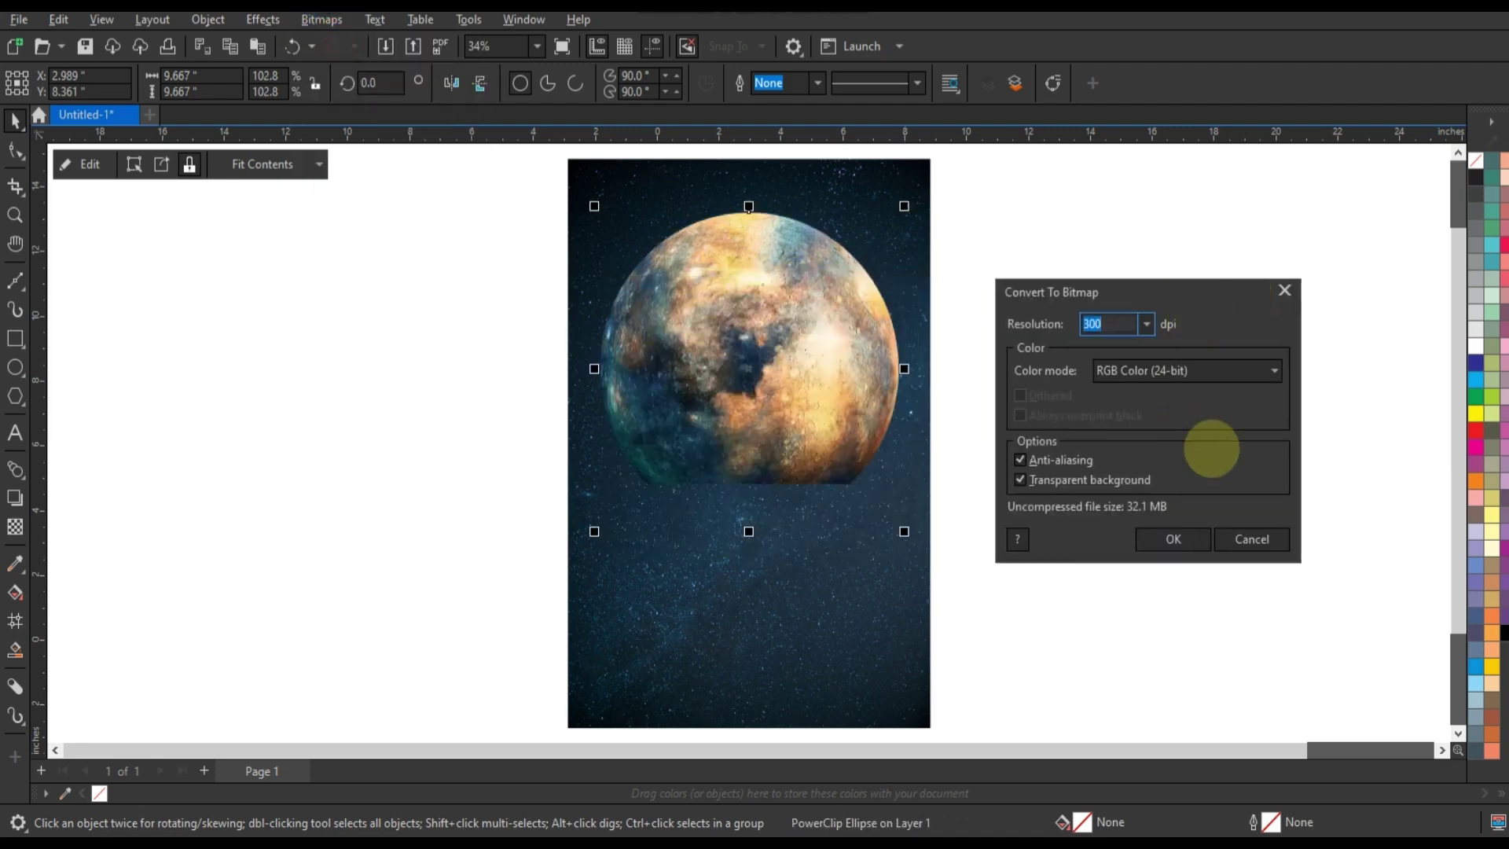
Convert the moon to a Grayscale bitmap
left_click(1163, 375)
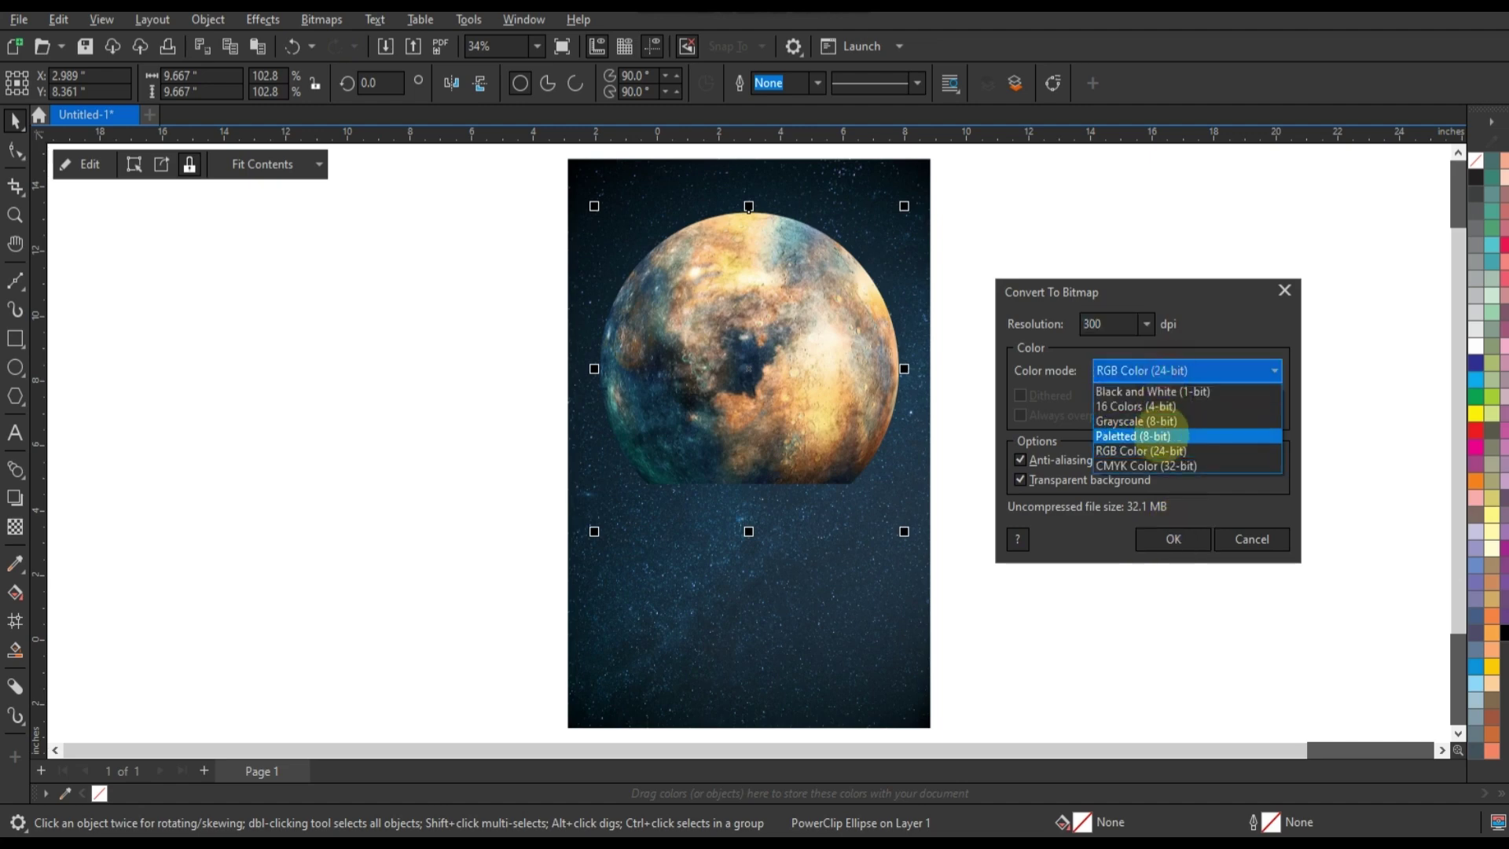
left_click(1179, 434)
left_click(1176, 534)
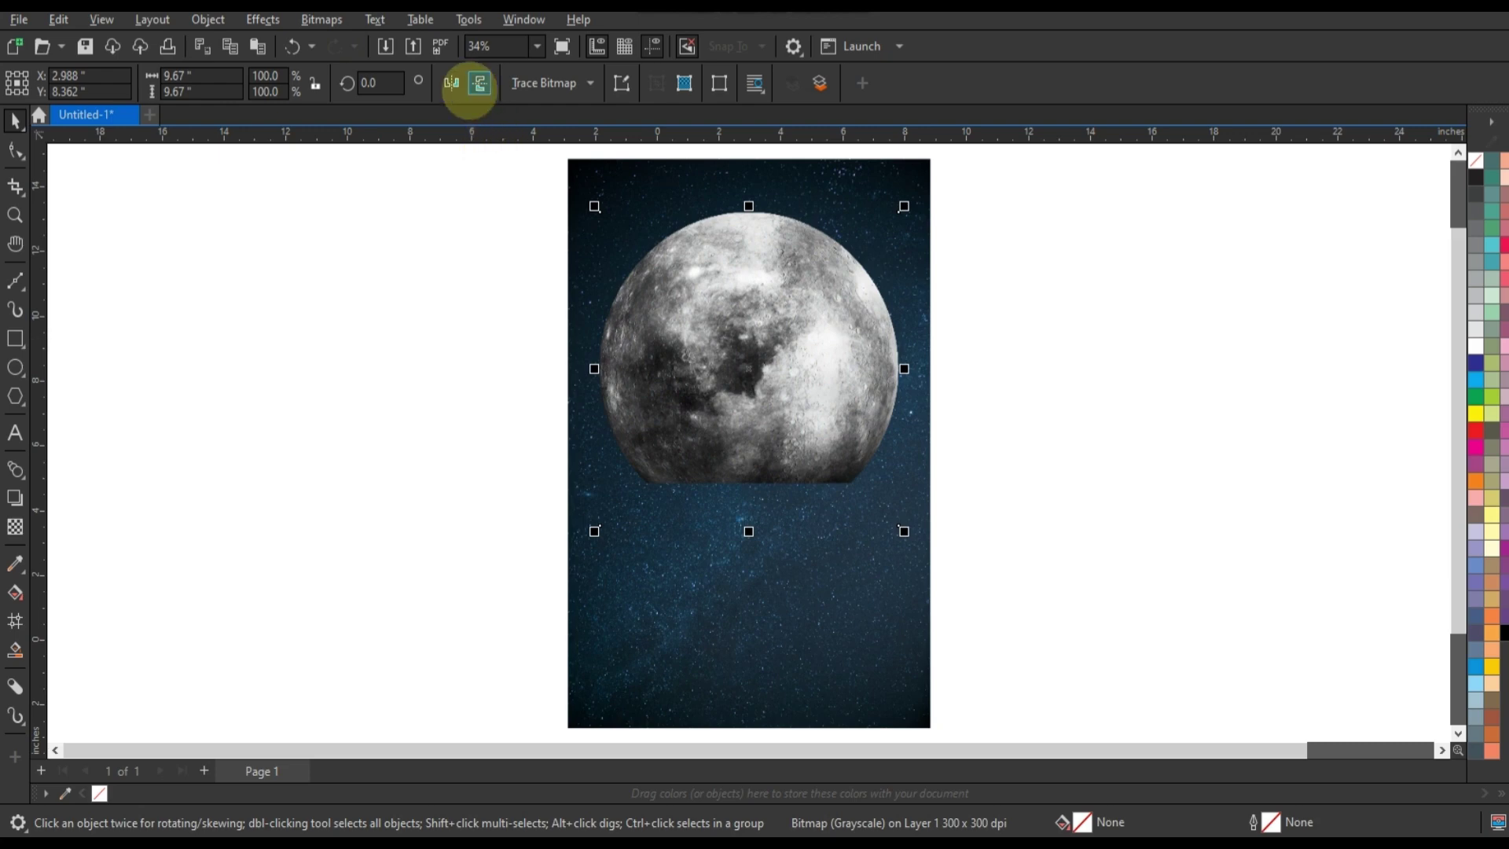
Deepen the moon's contrast with a Gamma of 0.58
left_click(262, 19)
mouse_move(283, 66)
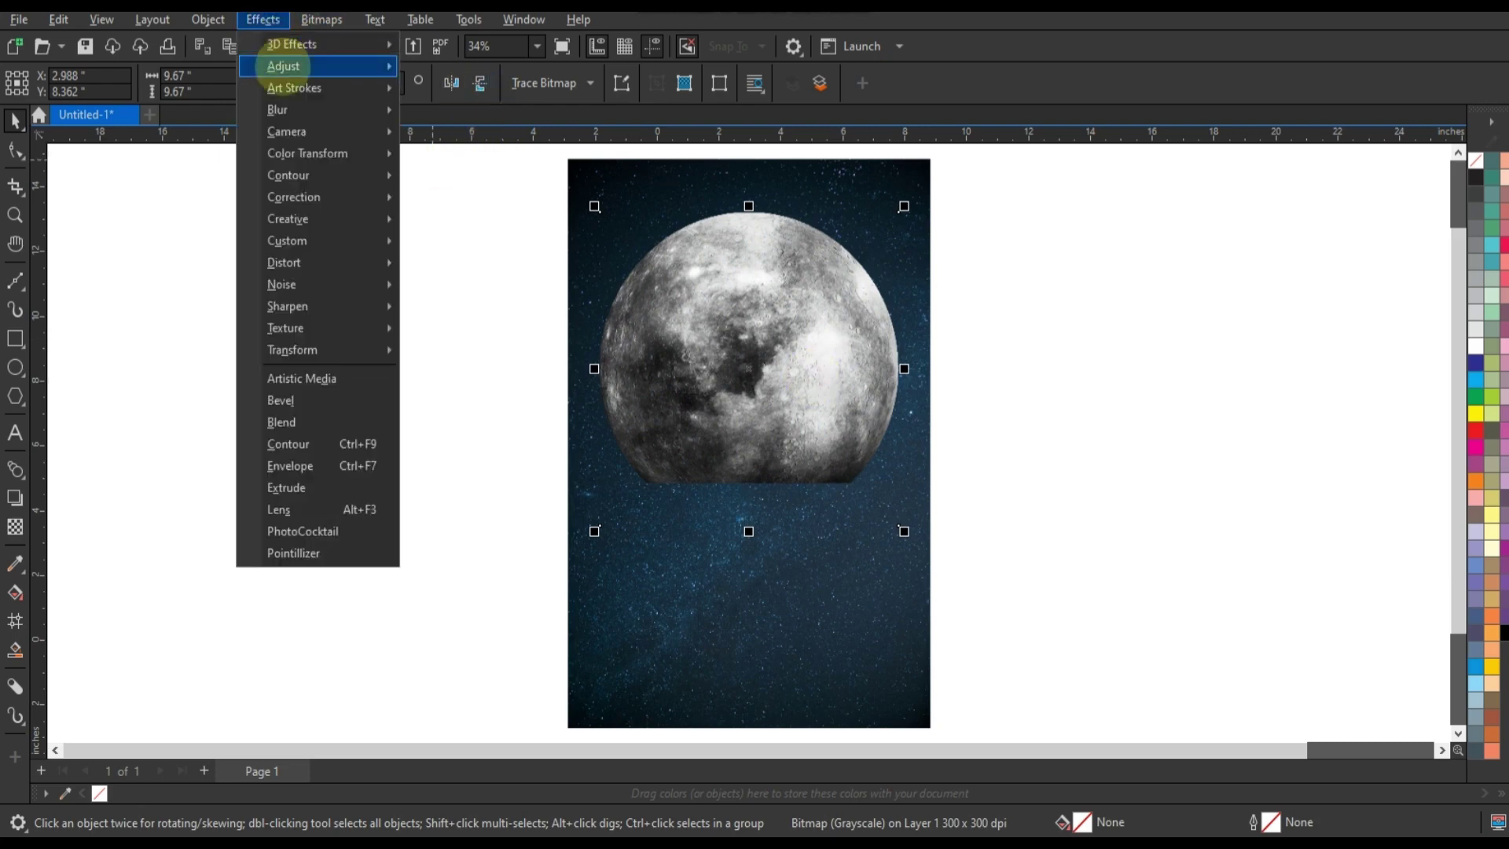
left_click(444, 264)
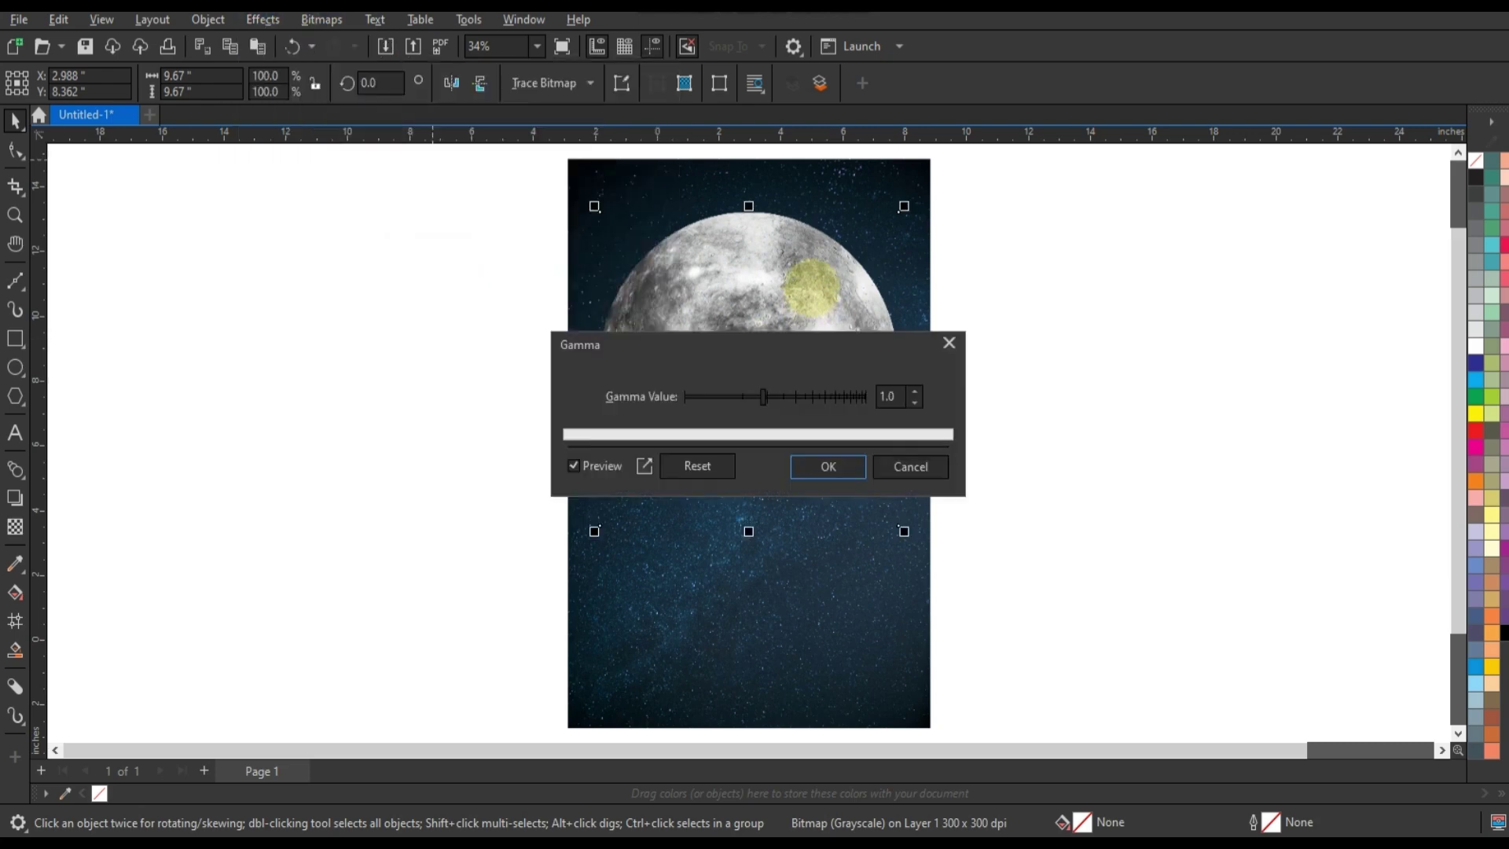
left_click_drag(812, 341, 1234, 346)
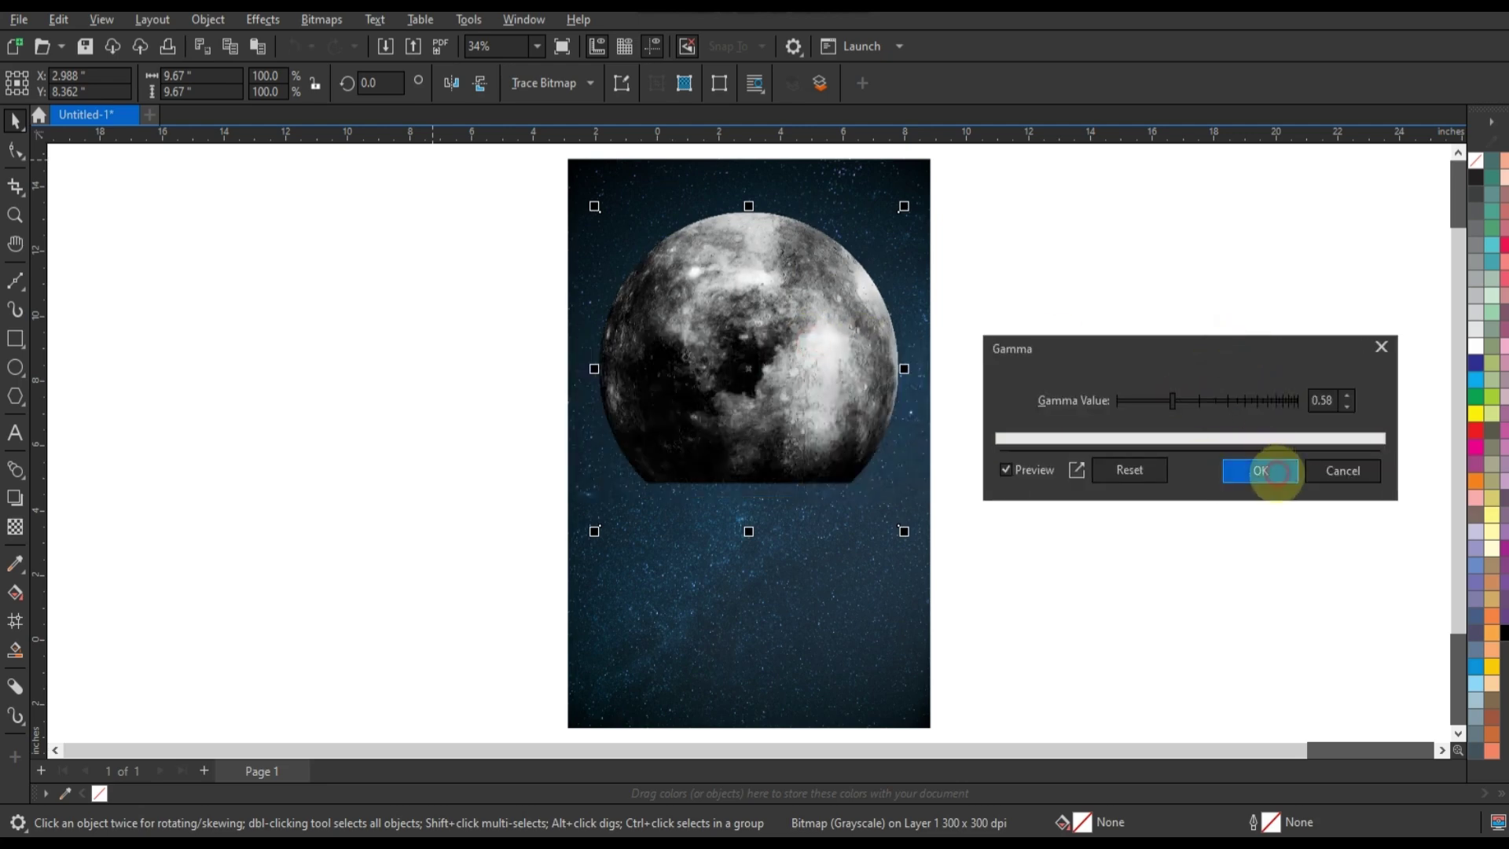
left_click(1277, 472)
Convert the moon back to an RGB Color (24-bit) bitmap
left_click(320, 20)
left_click(349, 42)
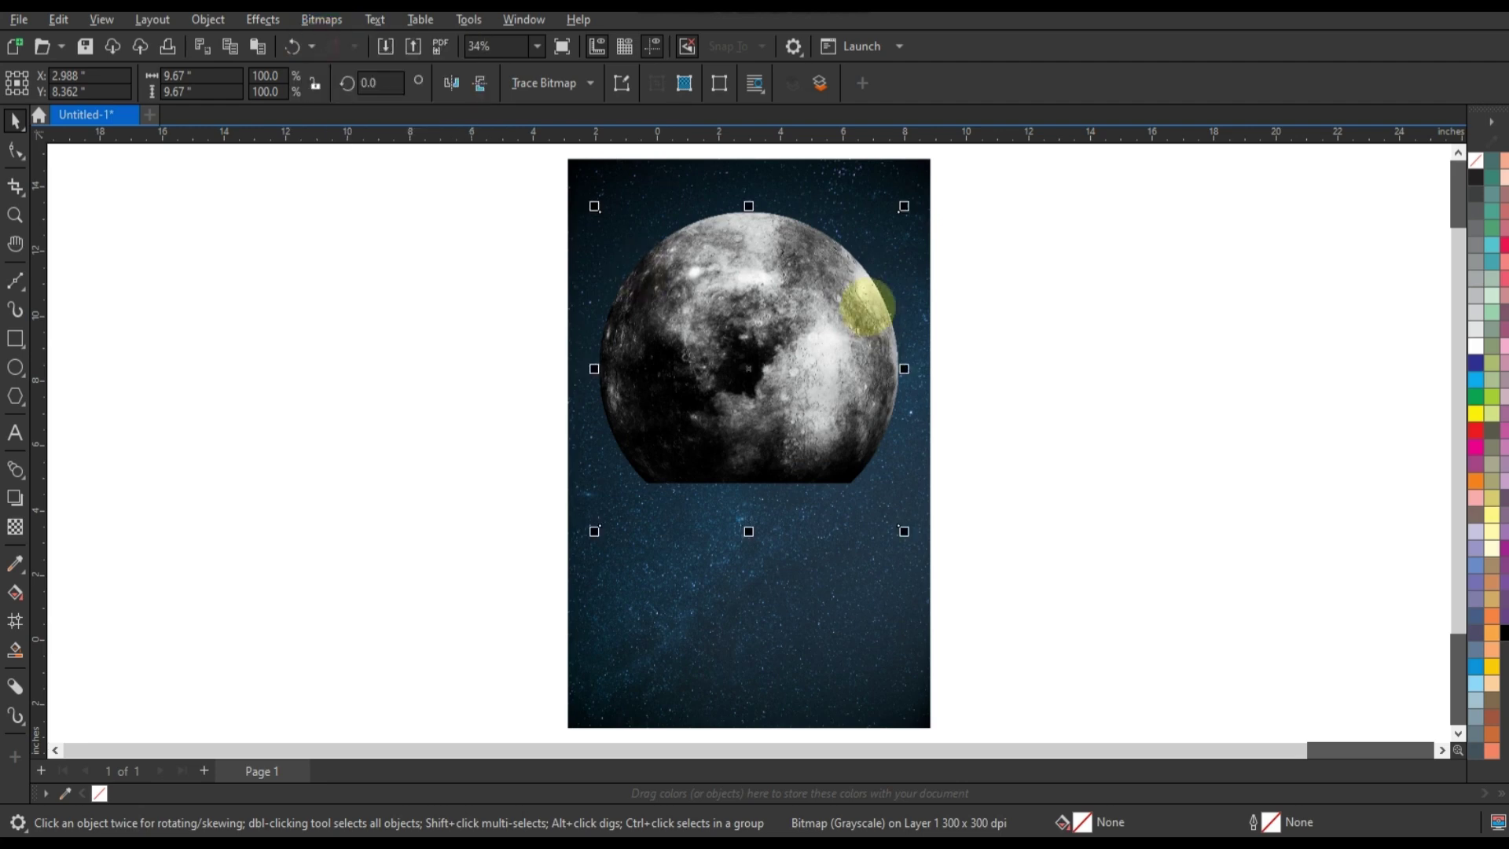
left_click(786, 364)
left_click(786, 444)
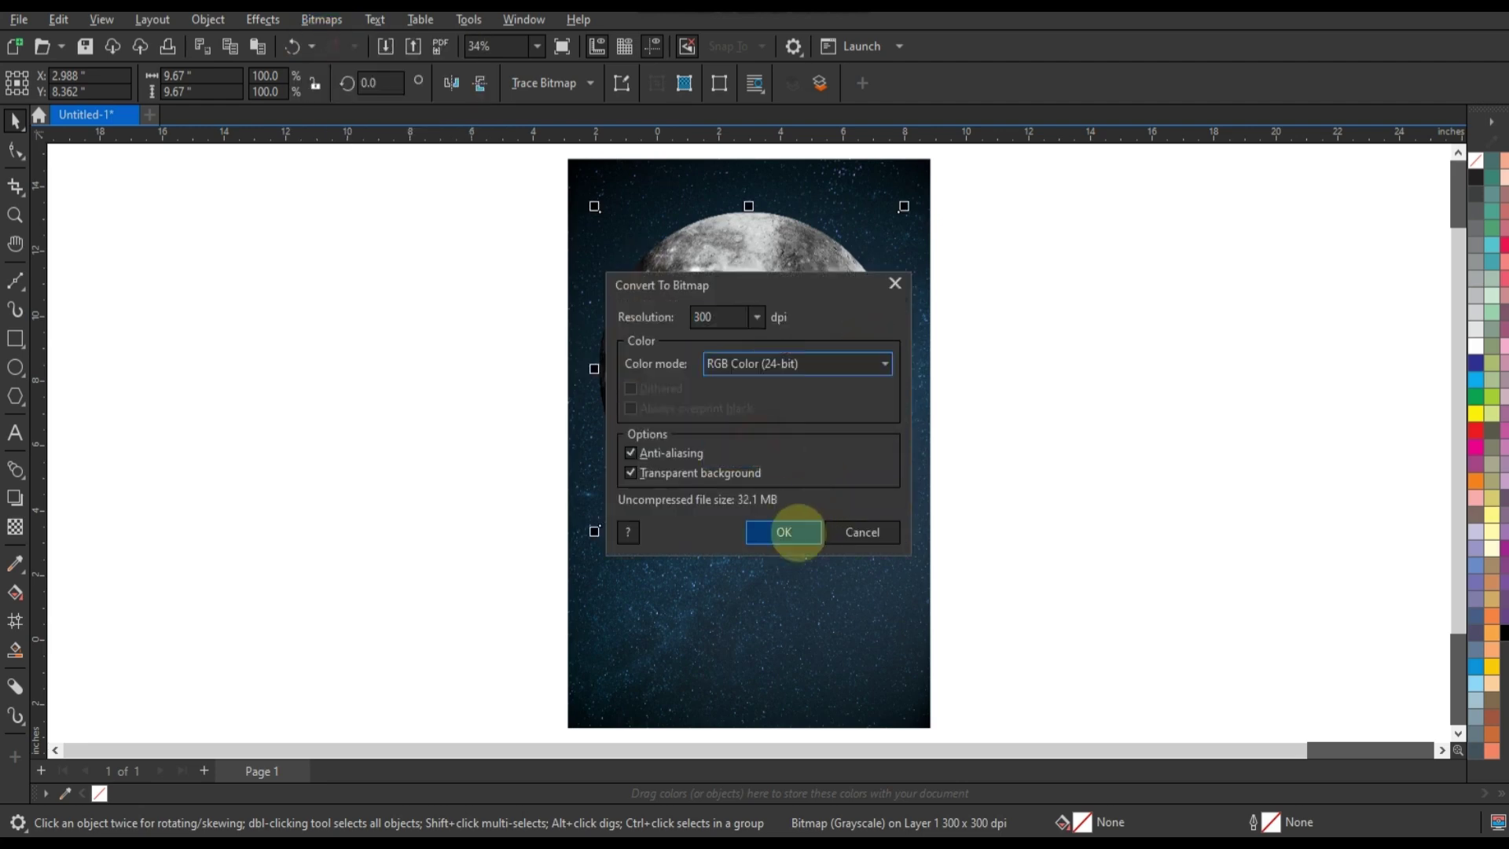
left_click(784, 532)
left_click(262, 19)
mouse_move(283, 66)
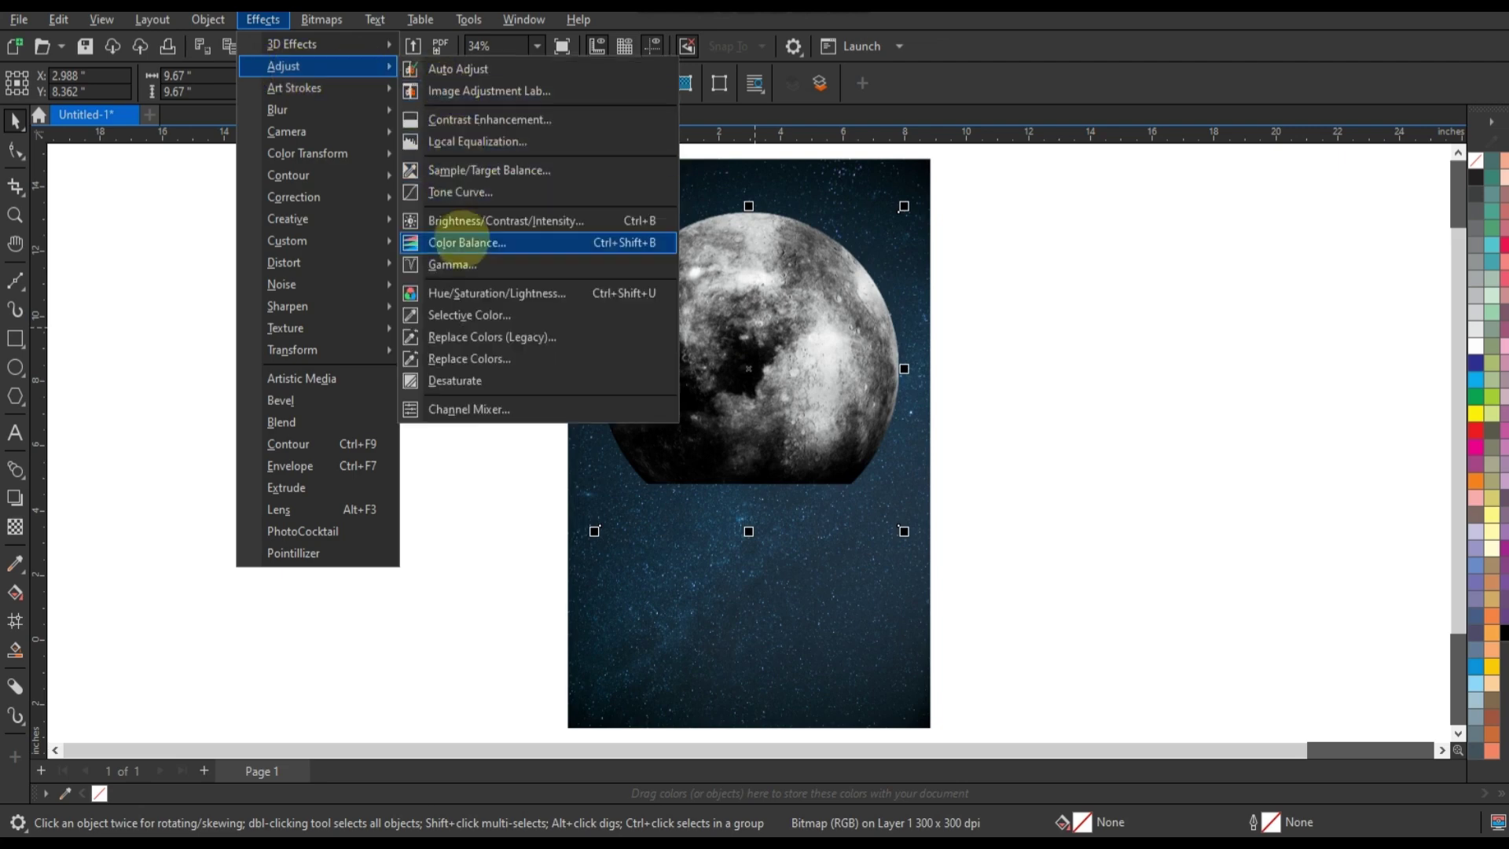
Tint the moon blue with Color Balance Cyan–Red -19, Magenta–Green 5, Yellow–Blue 20
left_click(459, 242)
left_click_drag(826, 242, 1241, 314)
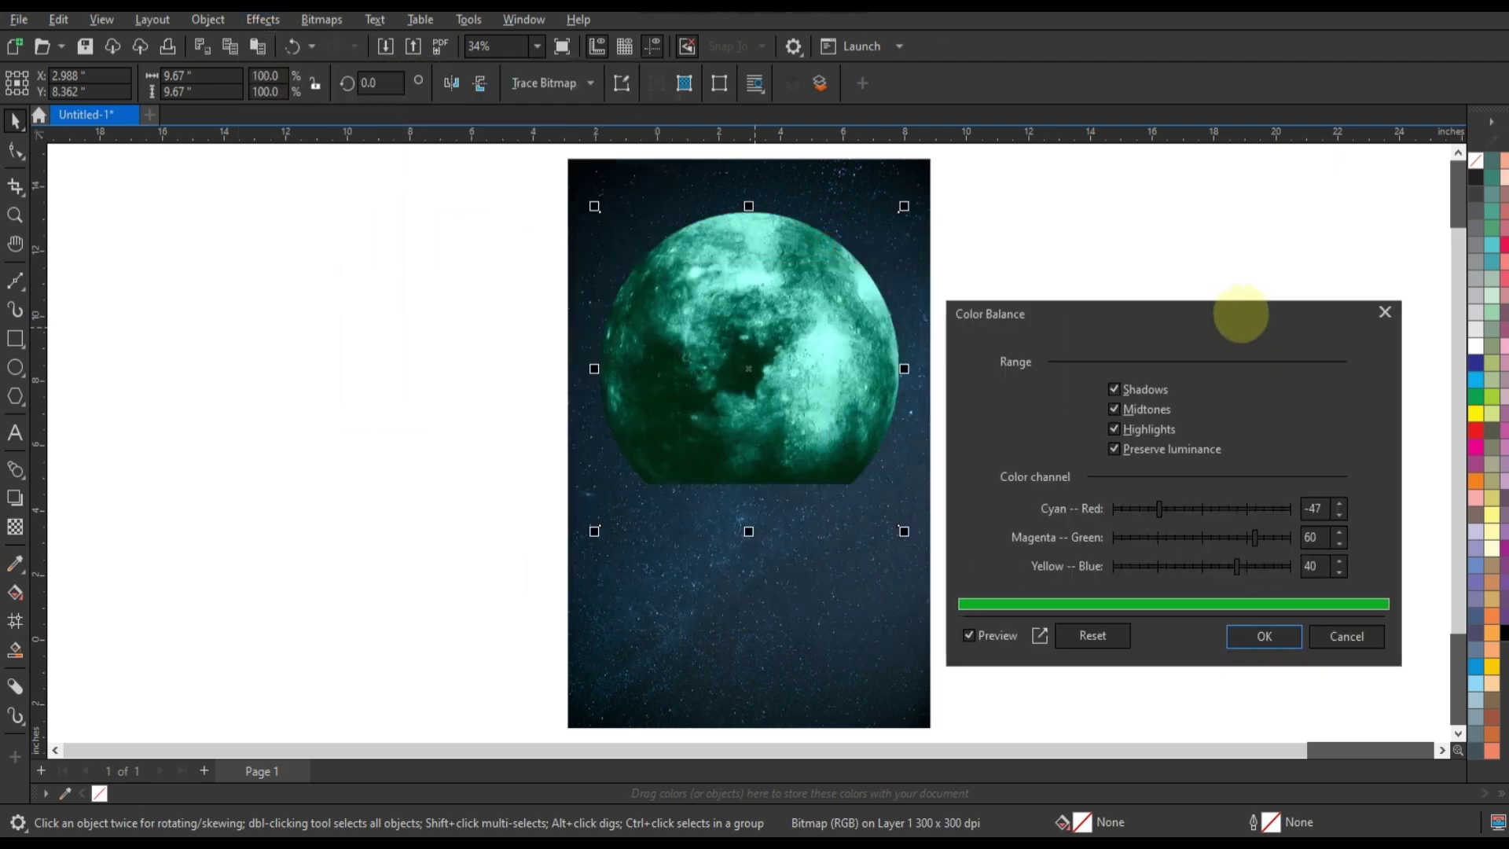
left_click(1089, 635)
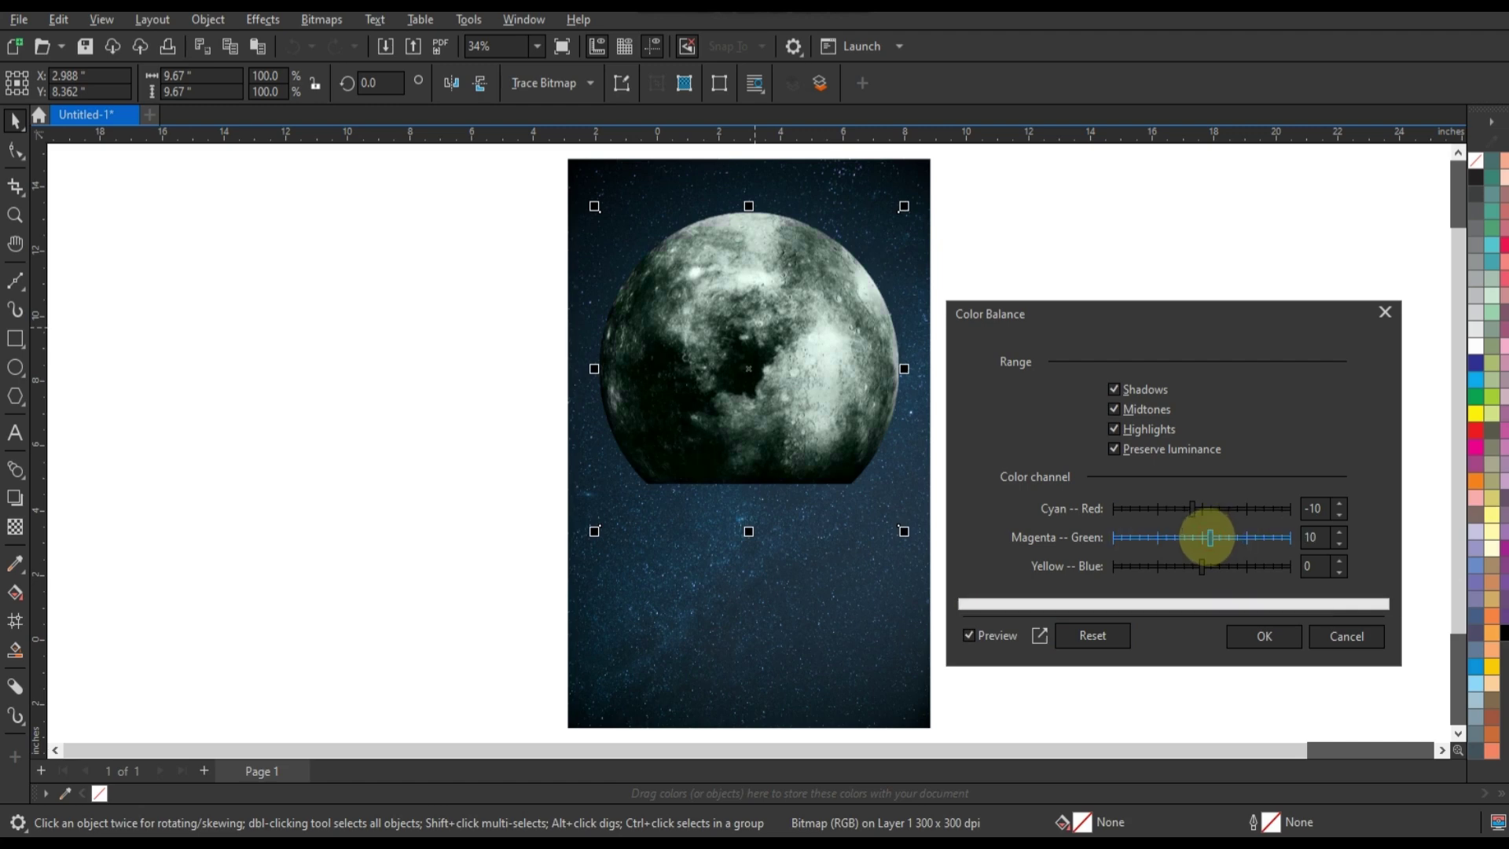
left_click(1220, 566)
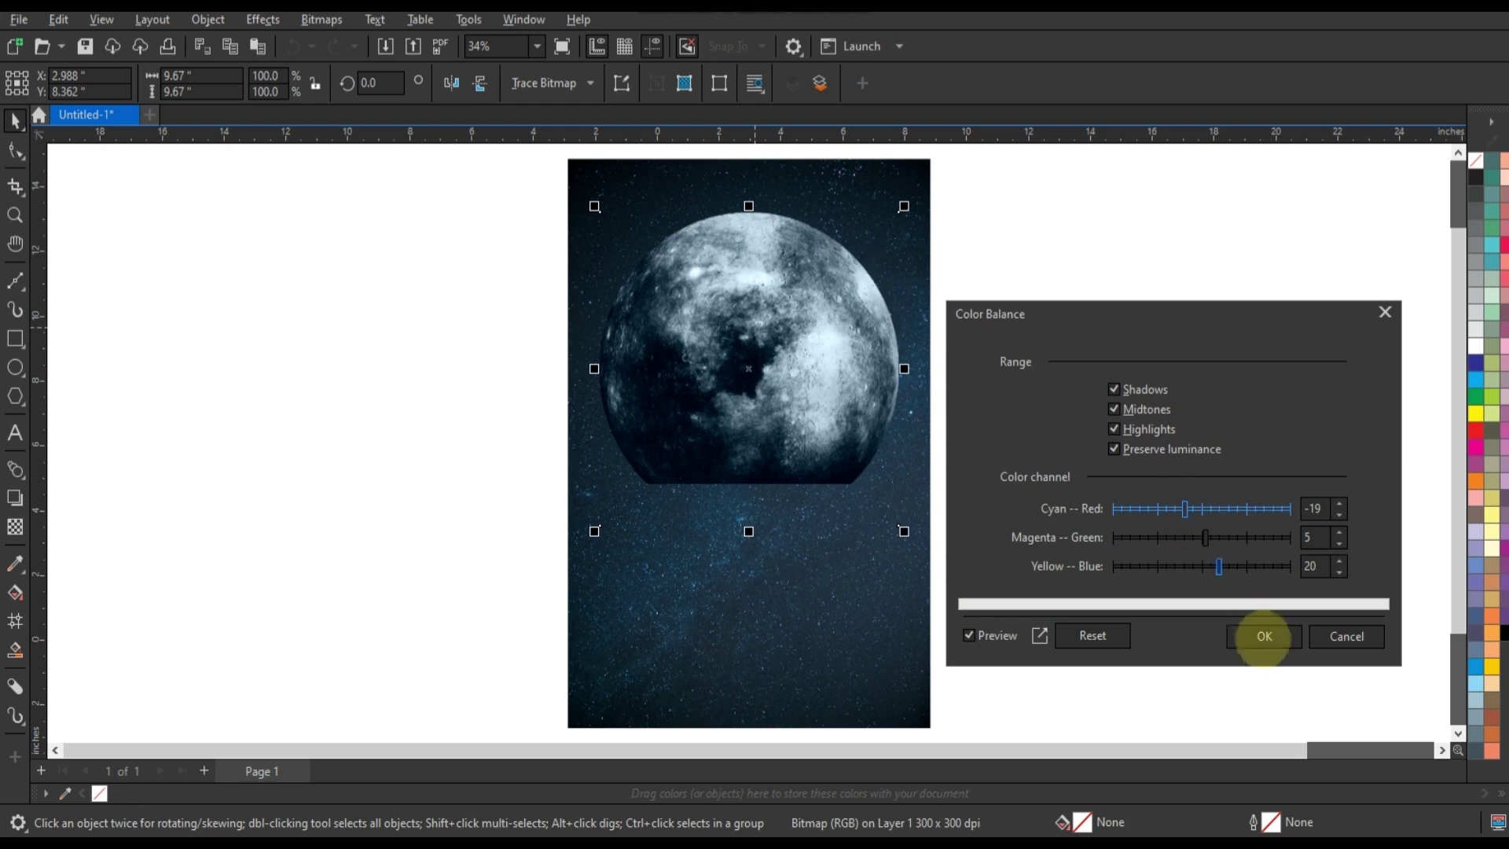
left_click(1257, 636)
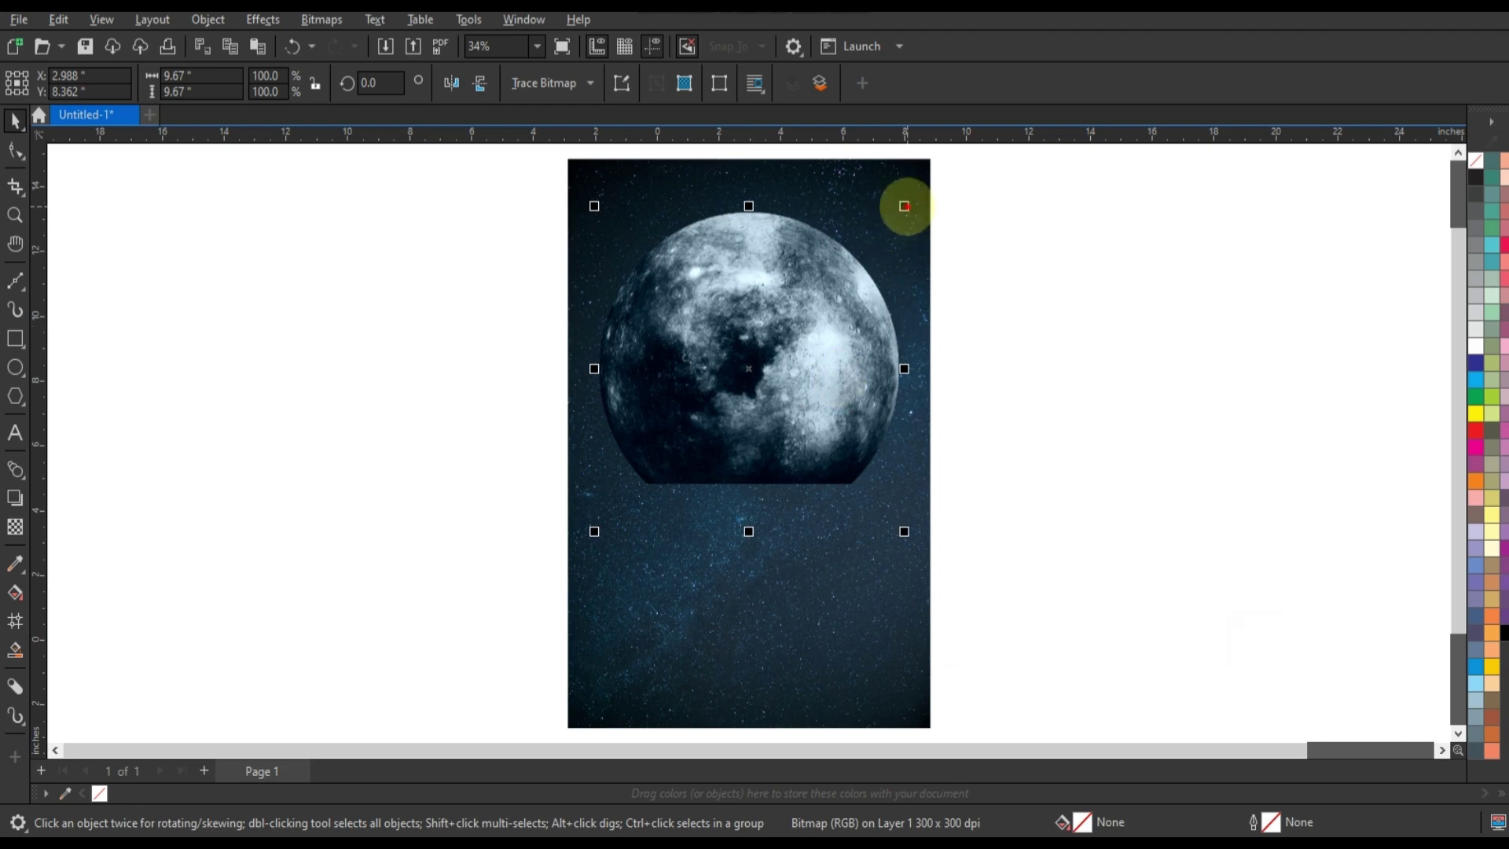
Enlarge the moon to about 107%, then select the starfield background
left_click_drag(905, 206, 912, 197)
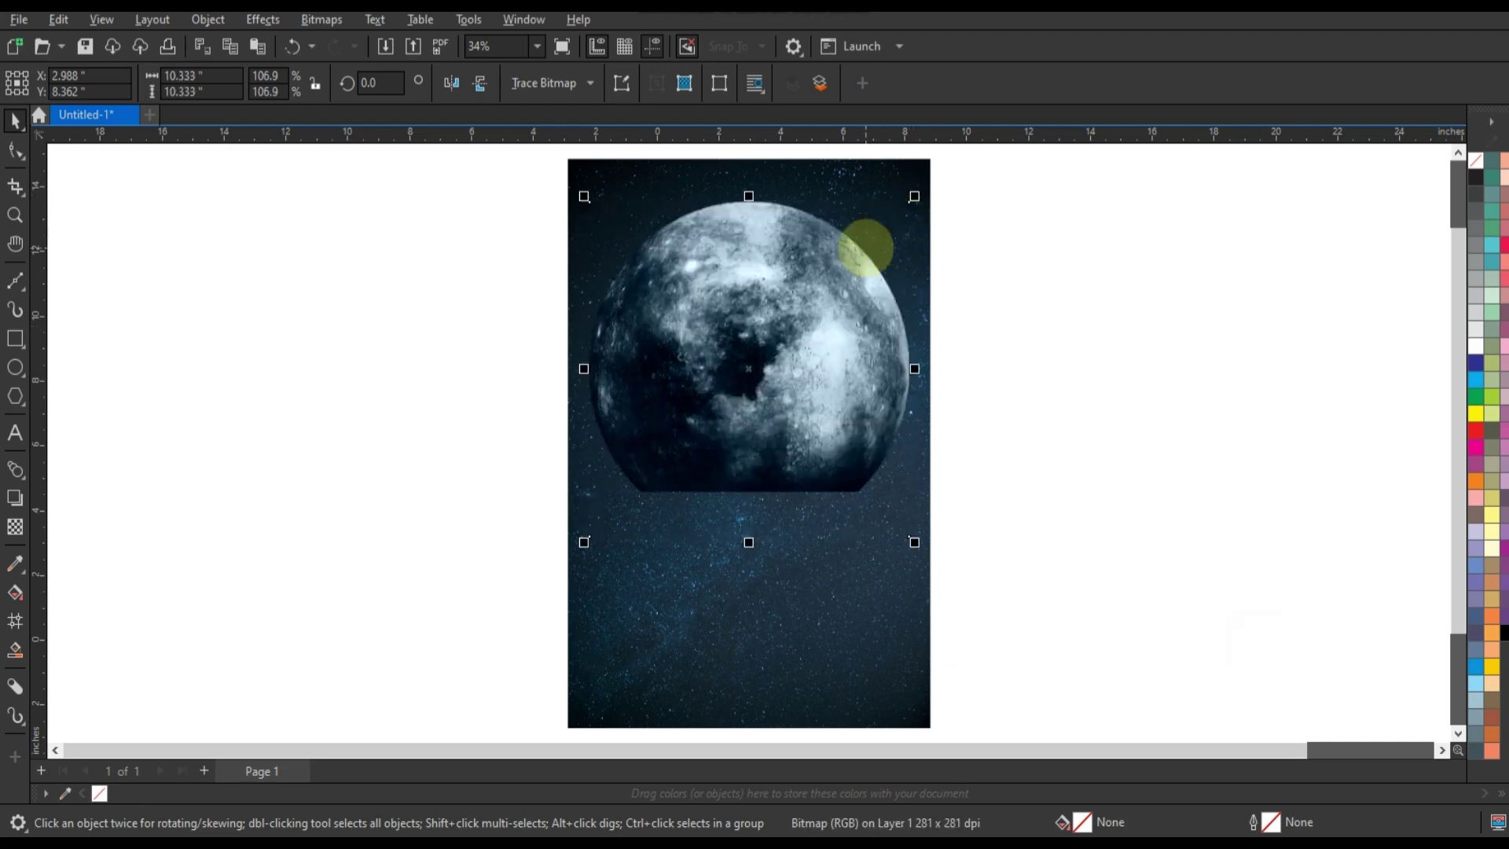
left_click(1048, 309)
left_click(868, 604)
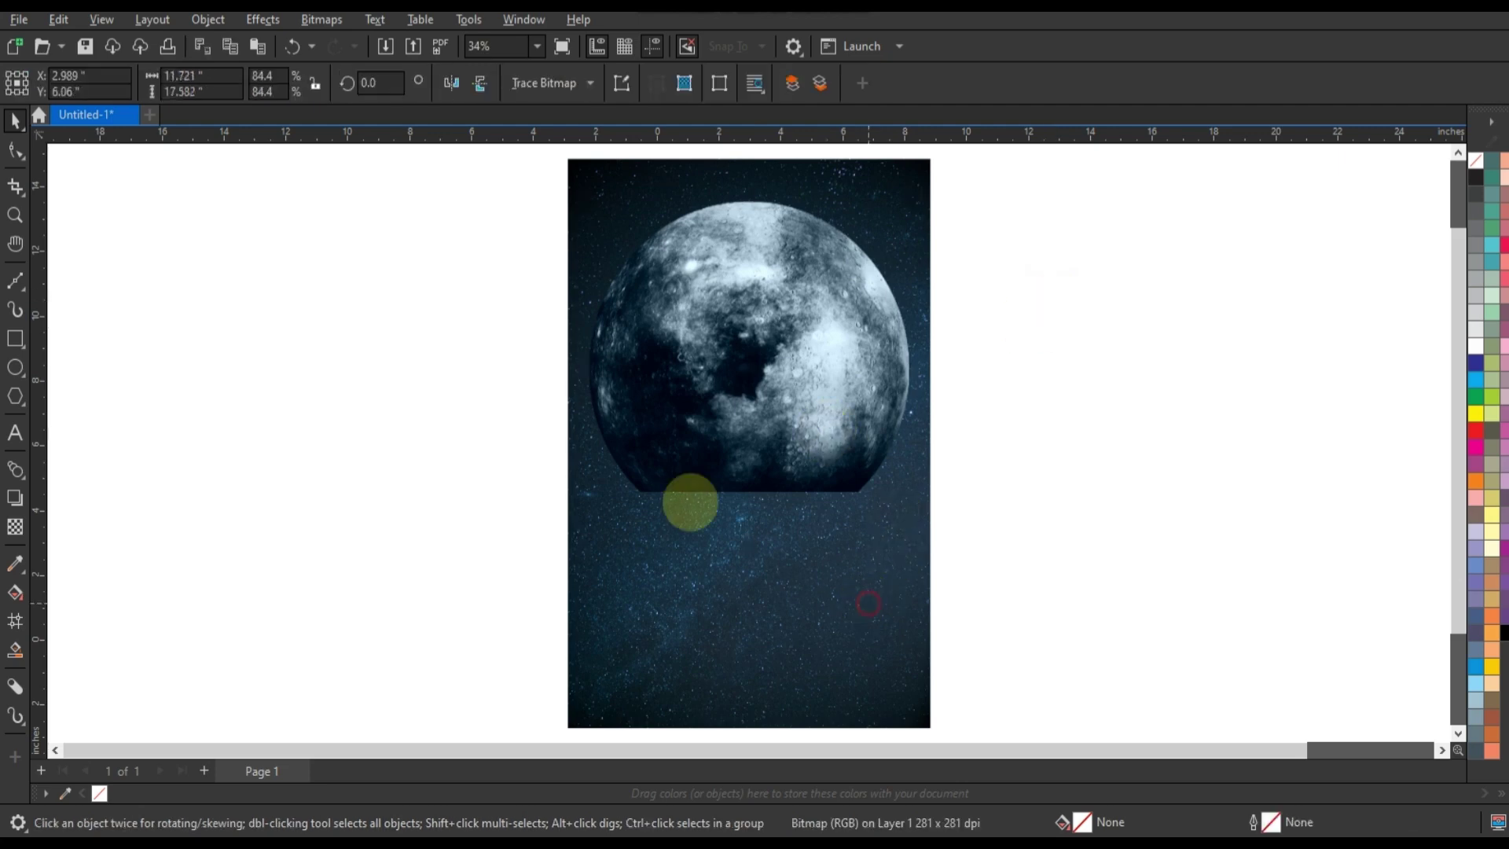
Bring the woman portrait in front, enlarge it to about 133%, and set it beside the moon
scroll(540, 431, "right", 5)
left_click(1226, 375)
left_click_drag(1226, 375, 357, 546)
key("shift+Page_Up")
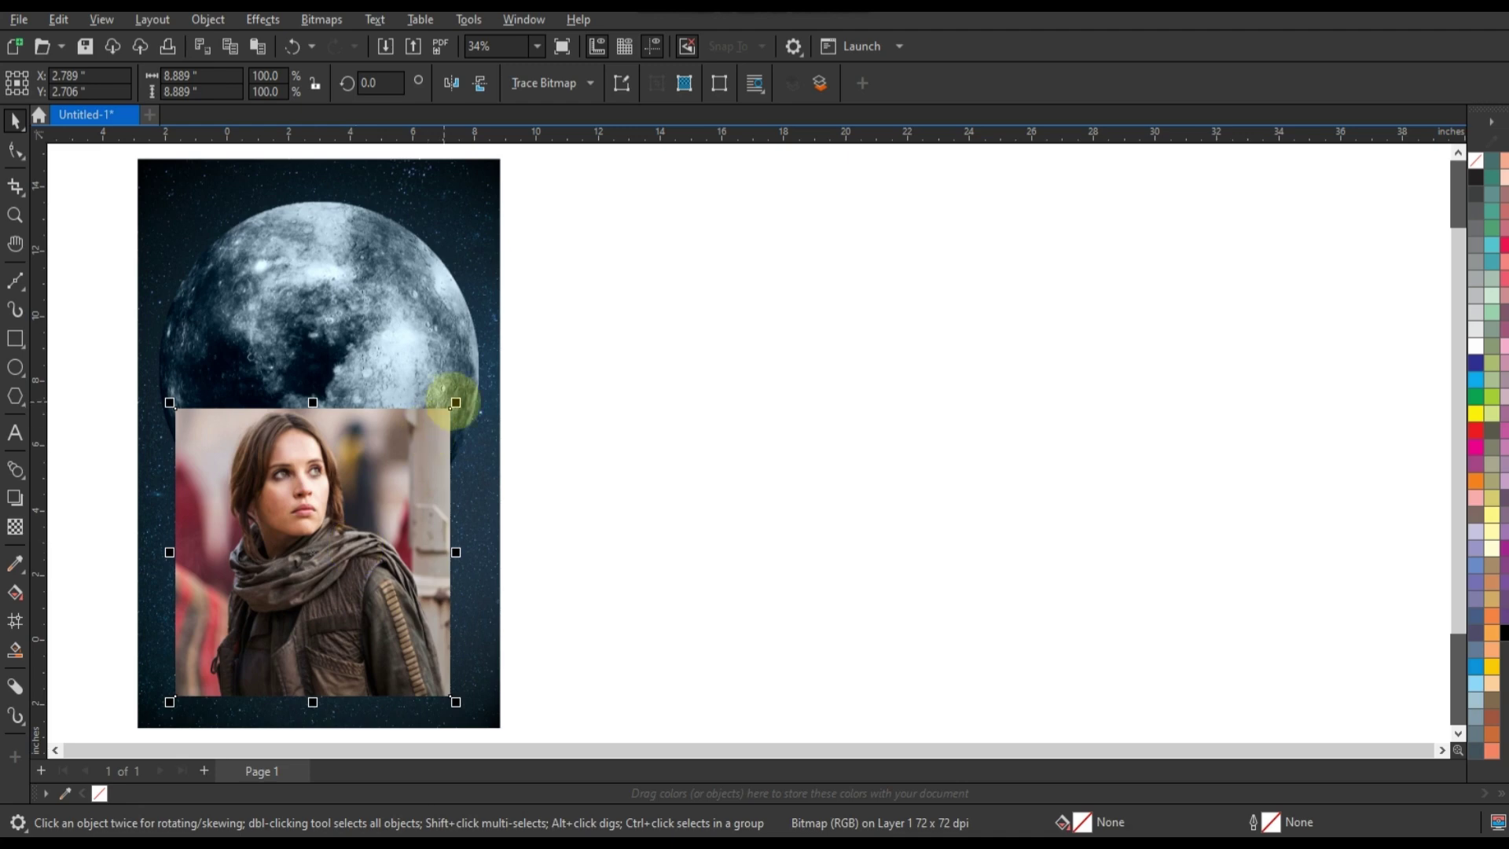
left_click_drag(456, 402, 501, 355)
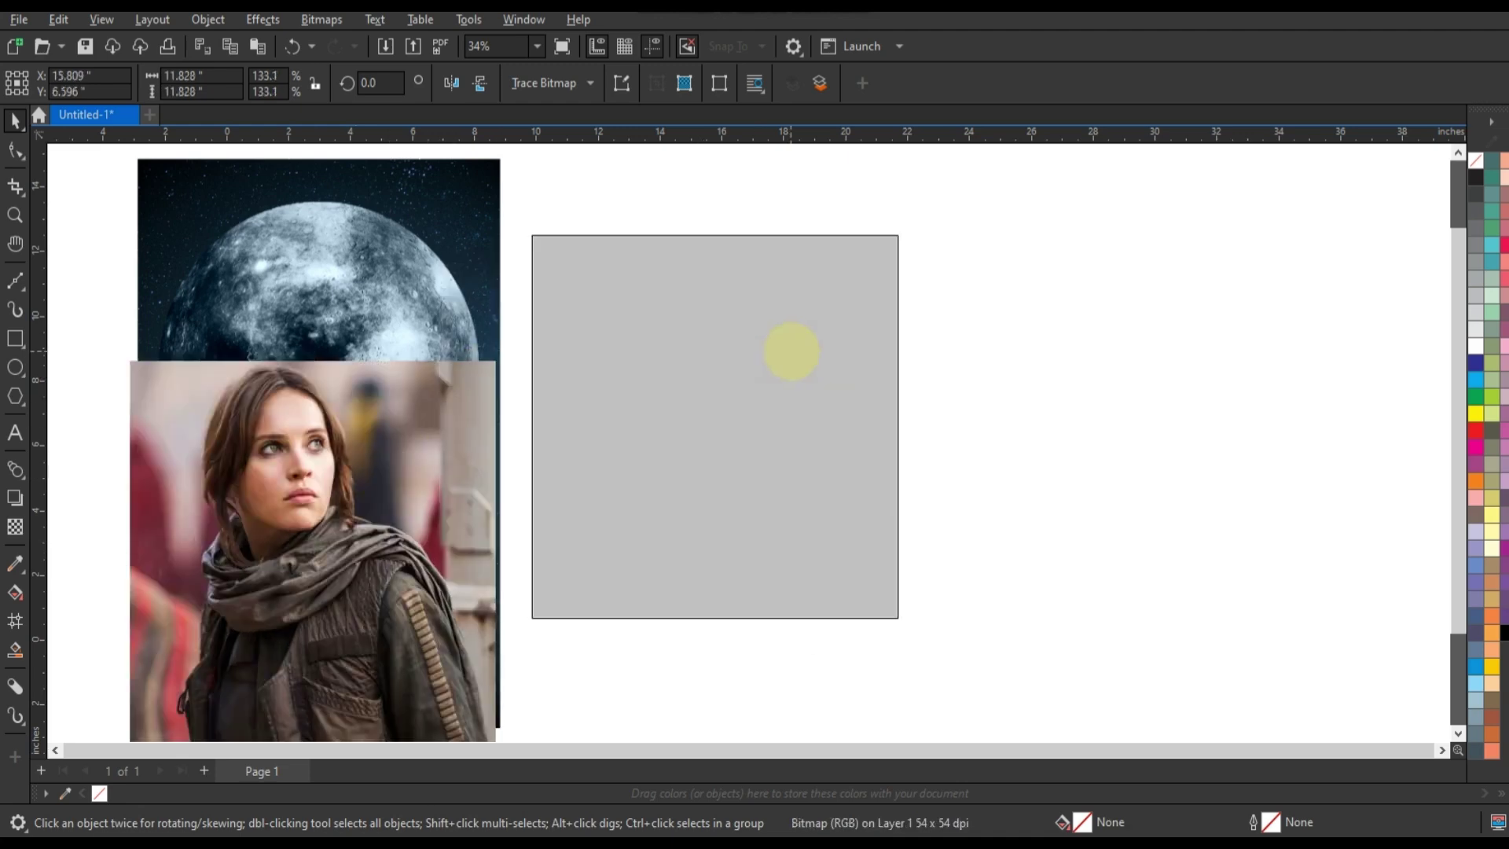
left_click_drag(389, 477, 792, 351)
Select both images and place a copy of the portrait over the moon
scroll(497, 355, "down", 2)
left_click_drag(432, 252, 1021, 621)
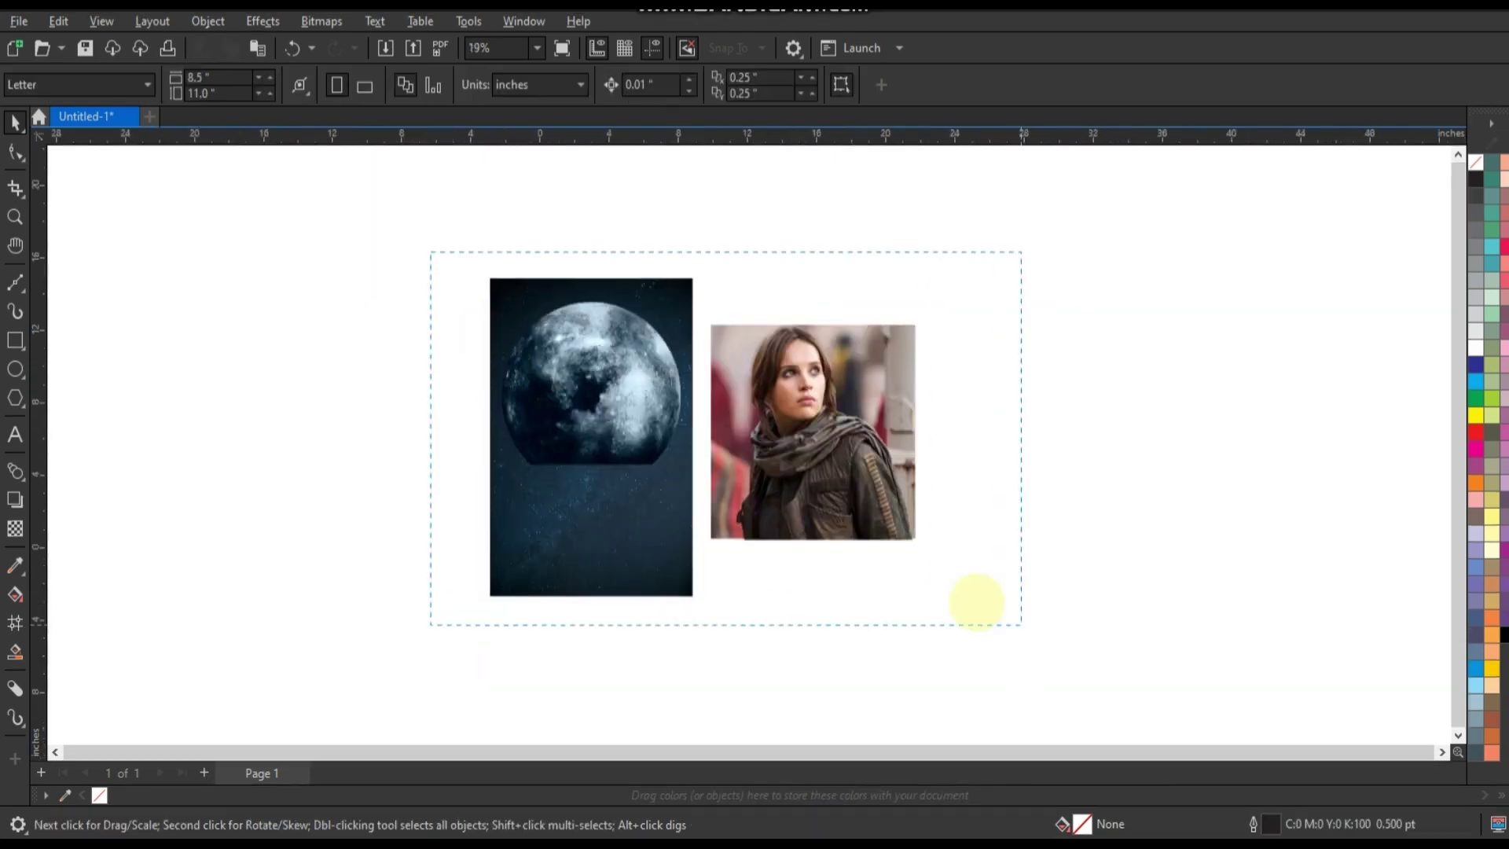
scroll(977, 606, "up", 2)
left_click_drag(970, 491, 672, 584)
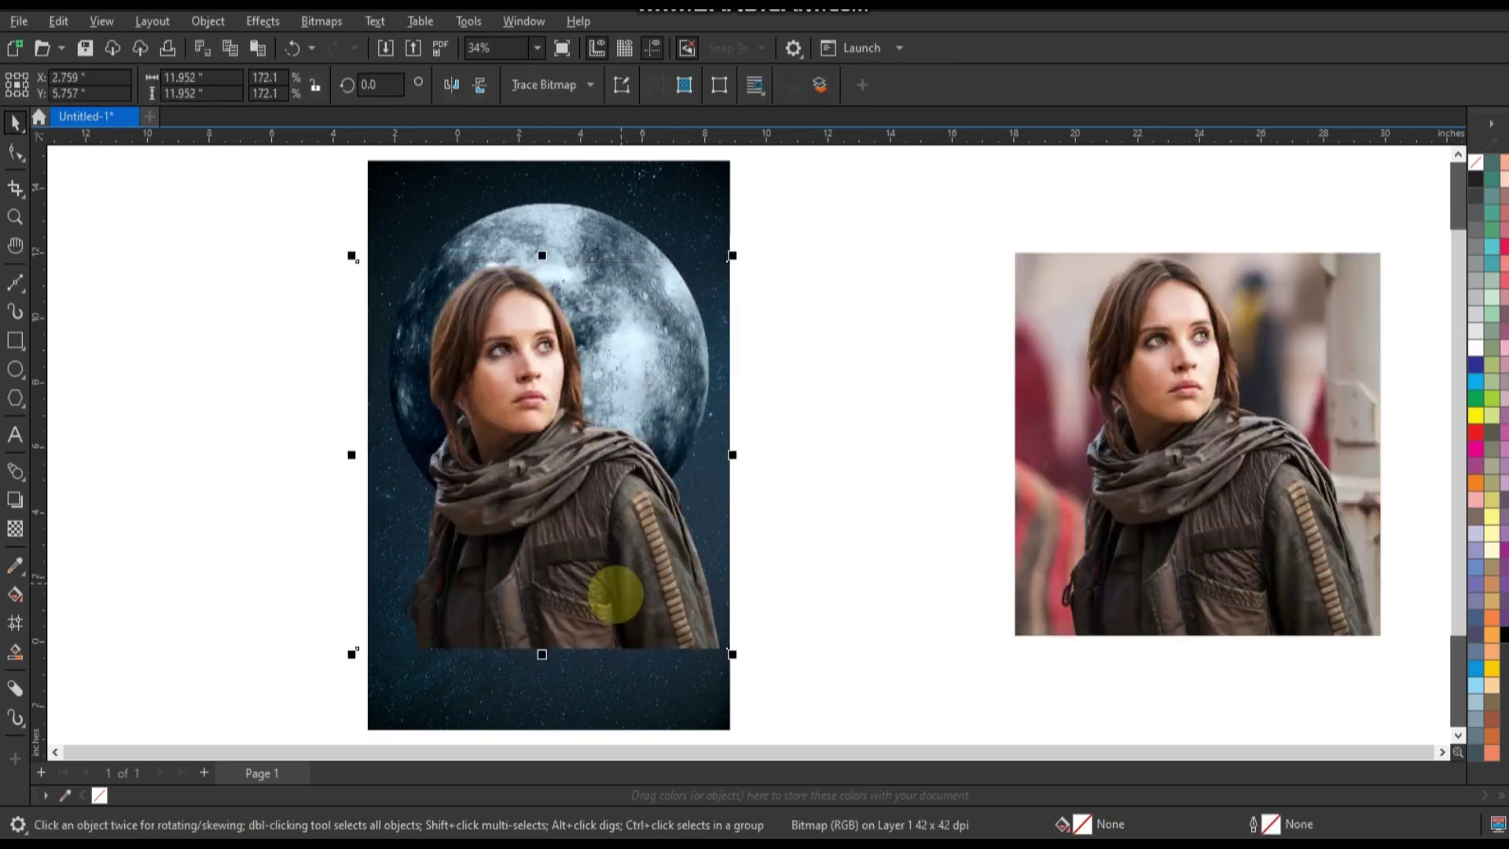
Scale the woman cutout to 13.002 inches and place a copy left of the poster
left_click_drag(609, 595, 606, 591)
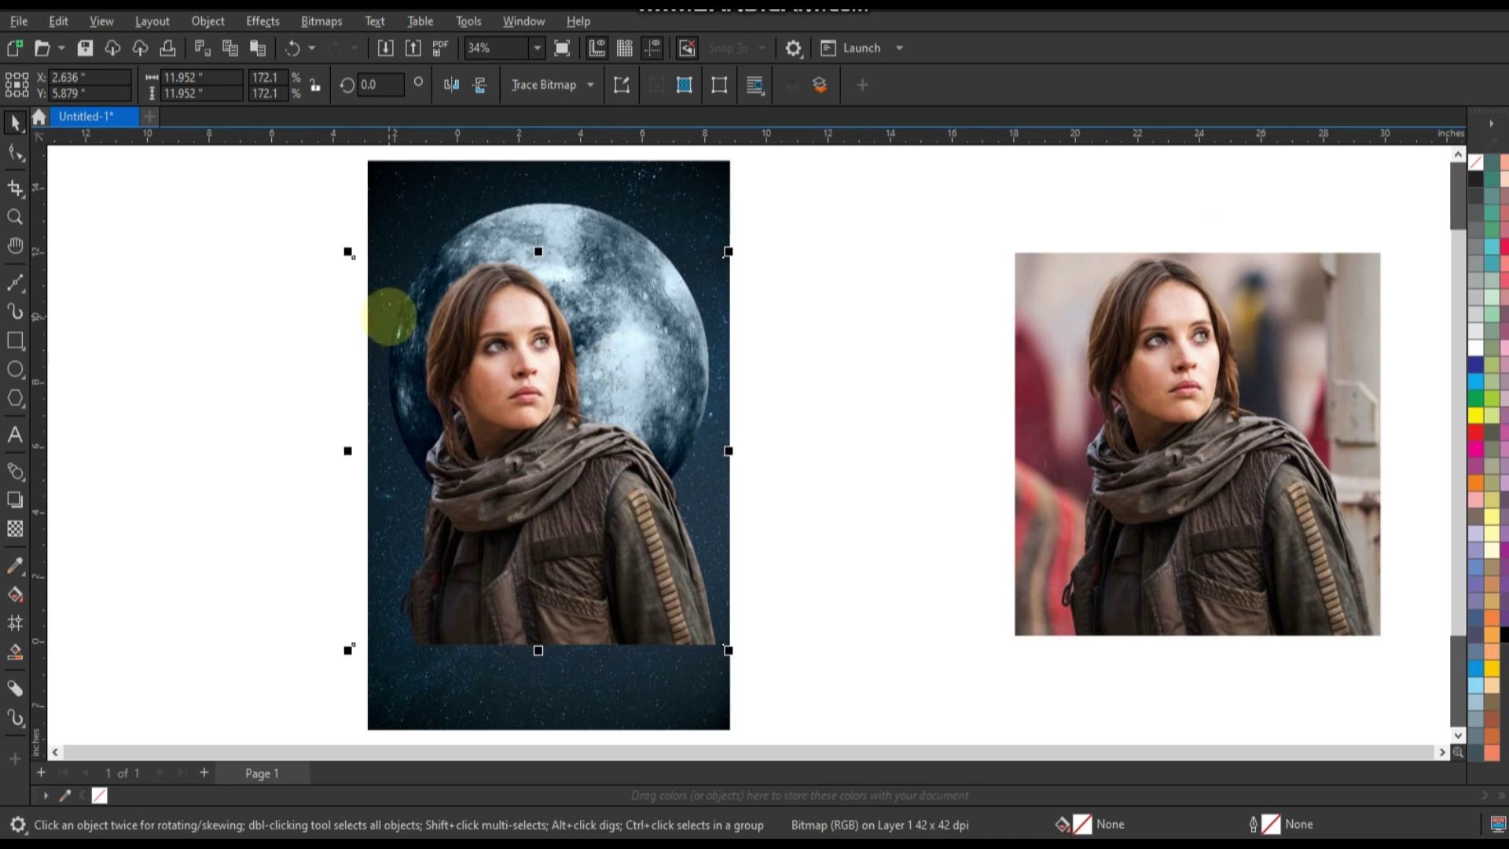
left_click_drag(347, 252, 330, 236)
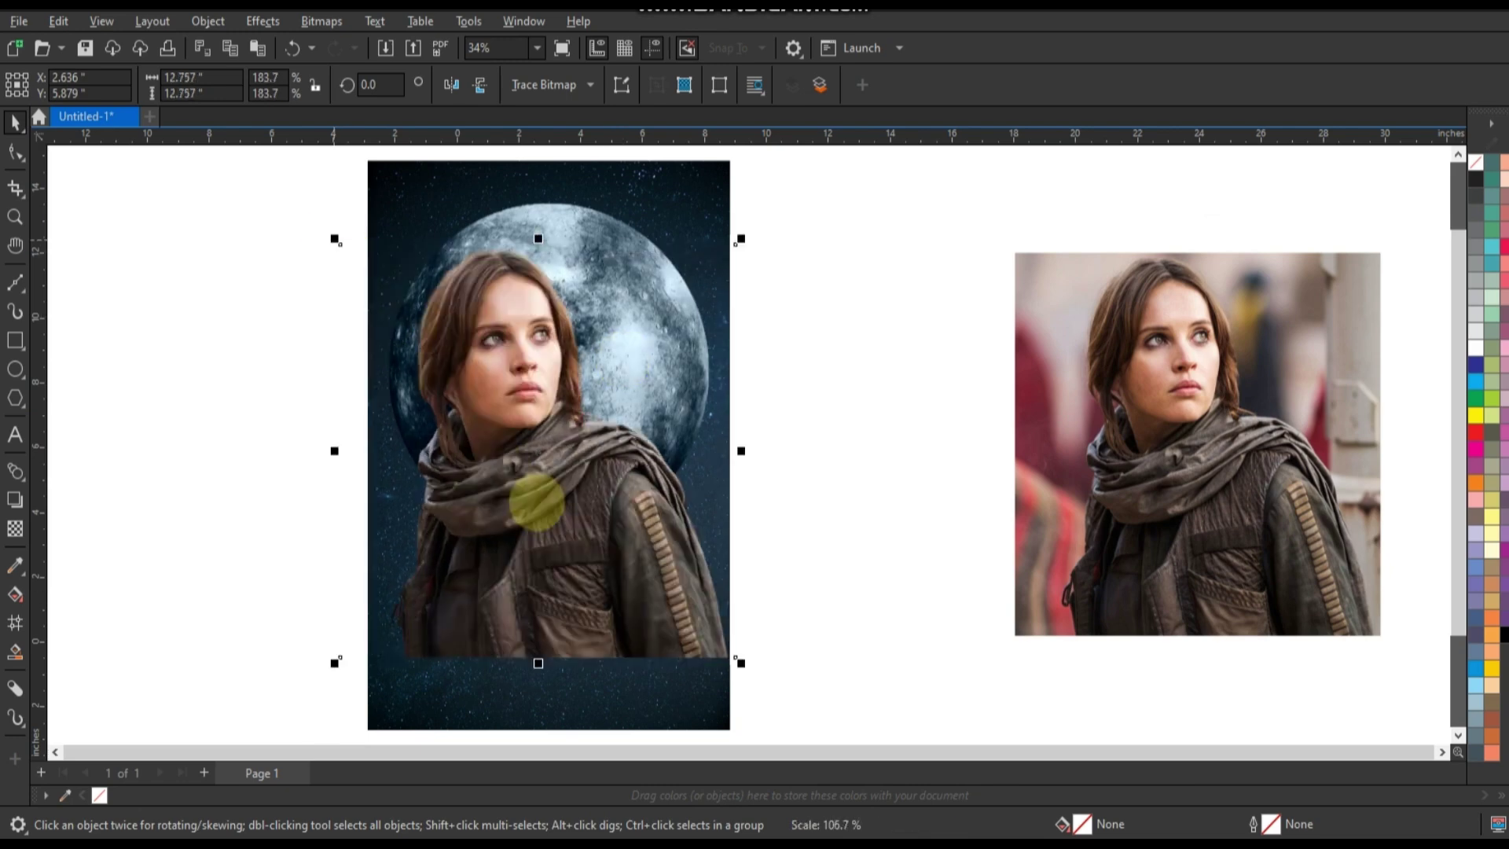
left_click_drag(735, 233, 739, 228)
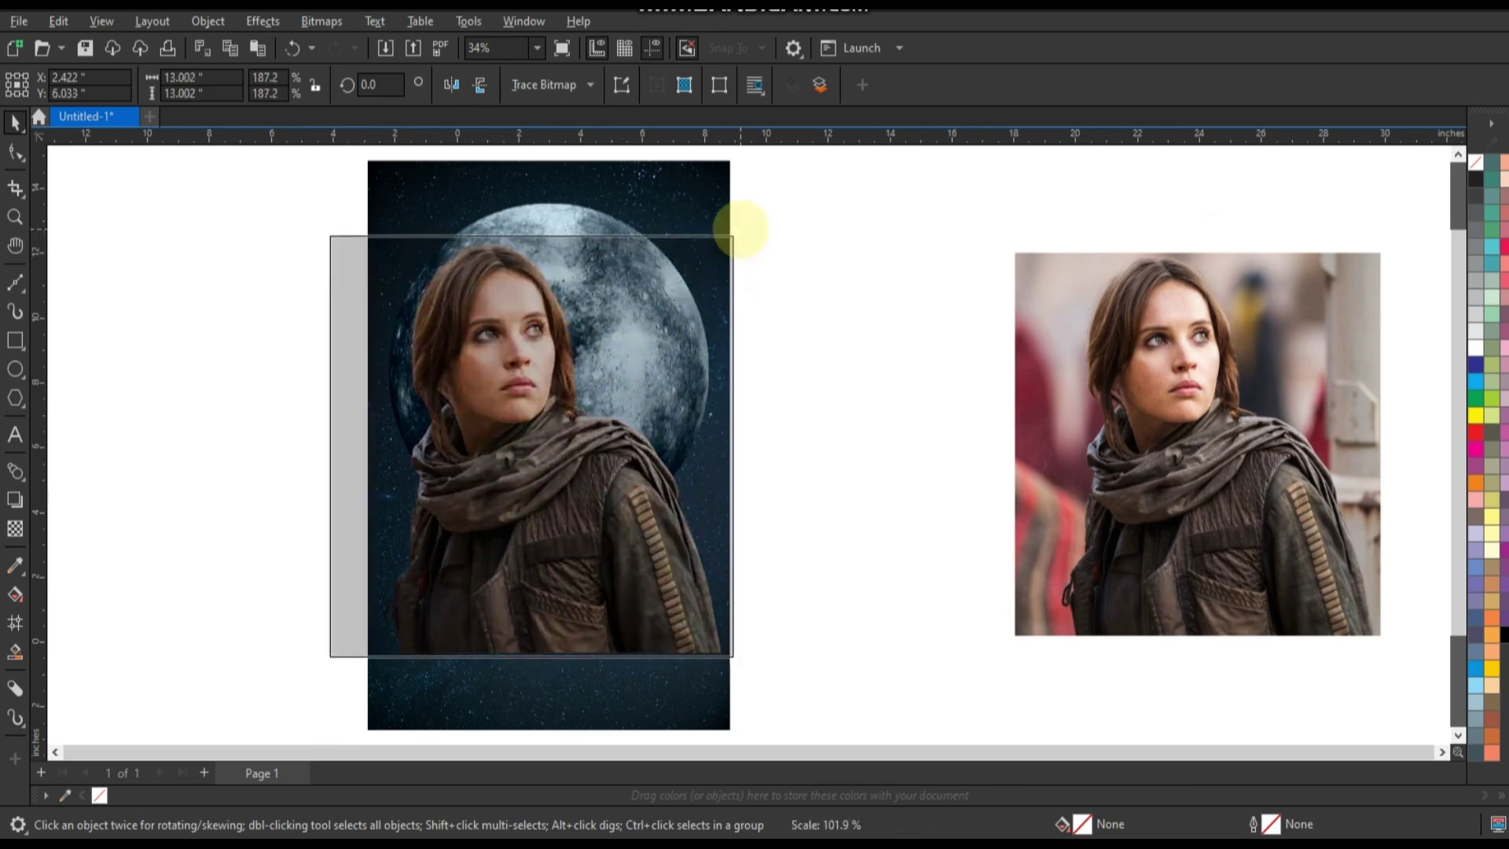
scroll(786, 291, "up", 1)
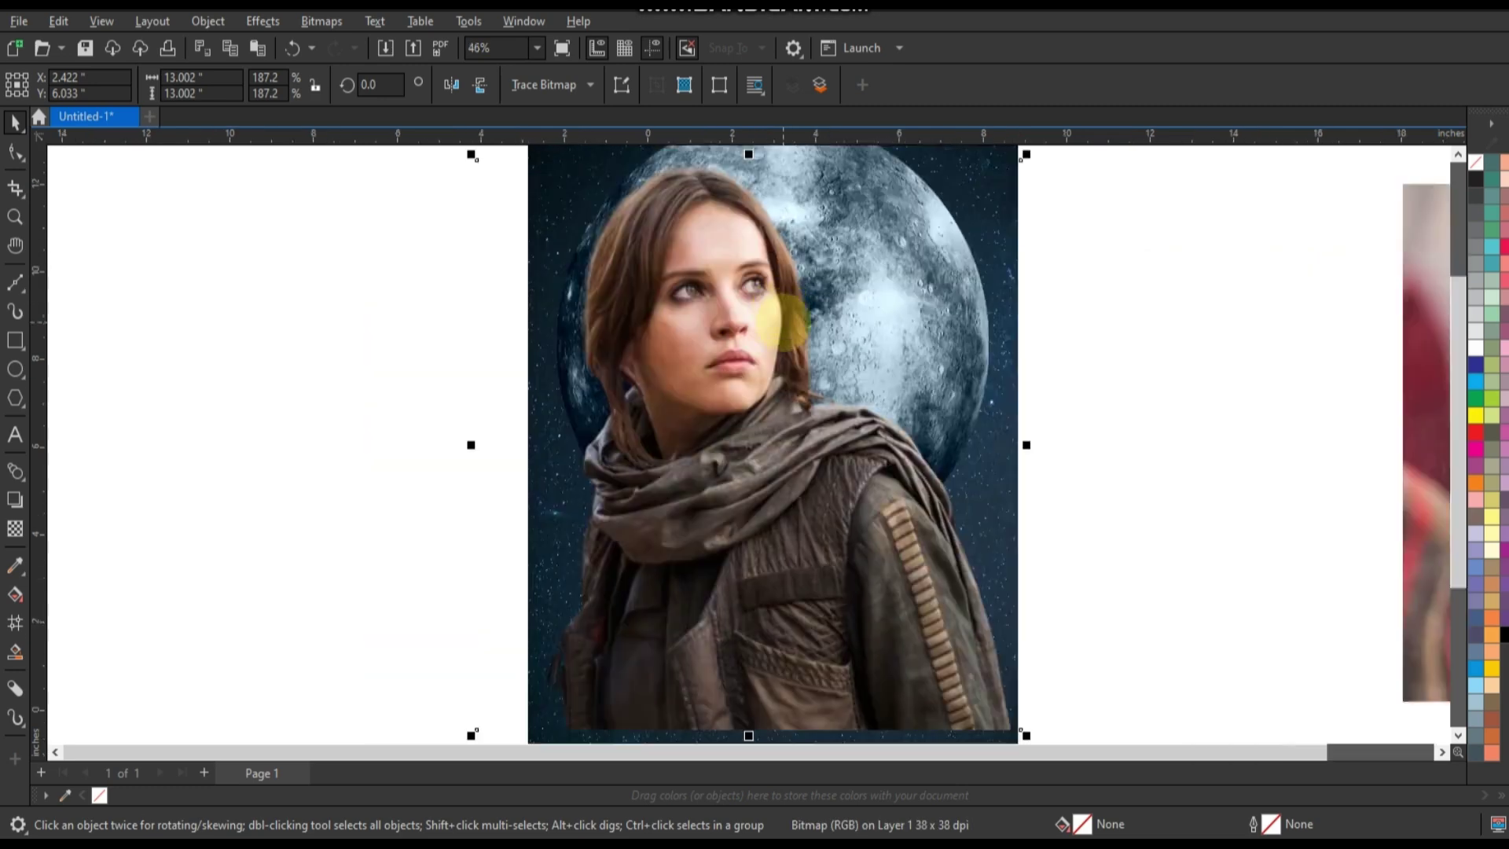
scroll(781, 322, "down", 1)
left_click_drag(795, 415, 382, 416)
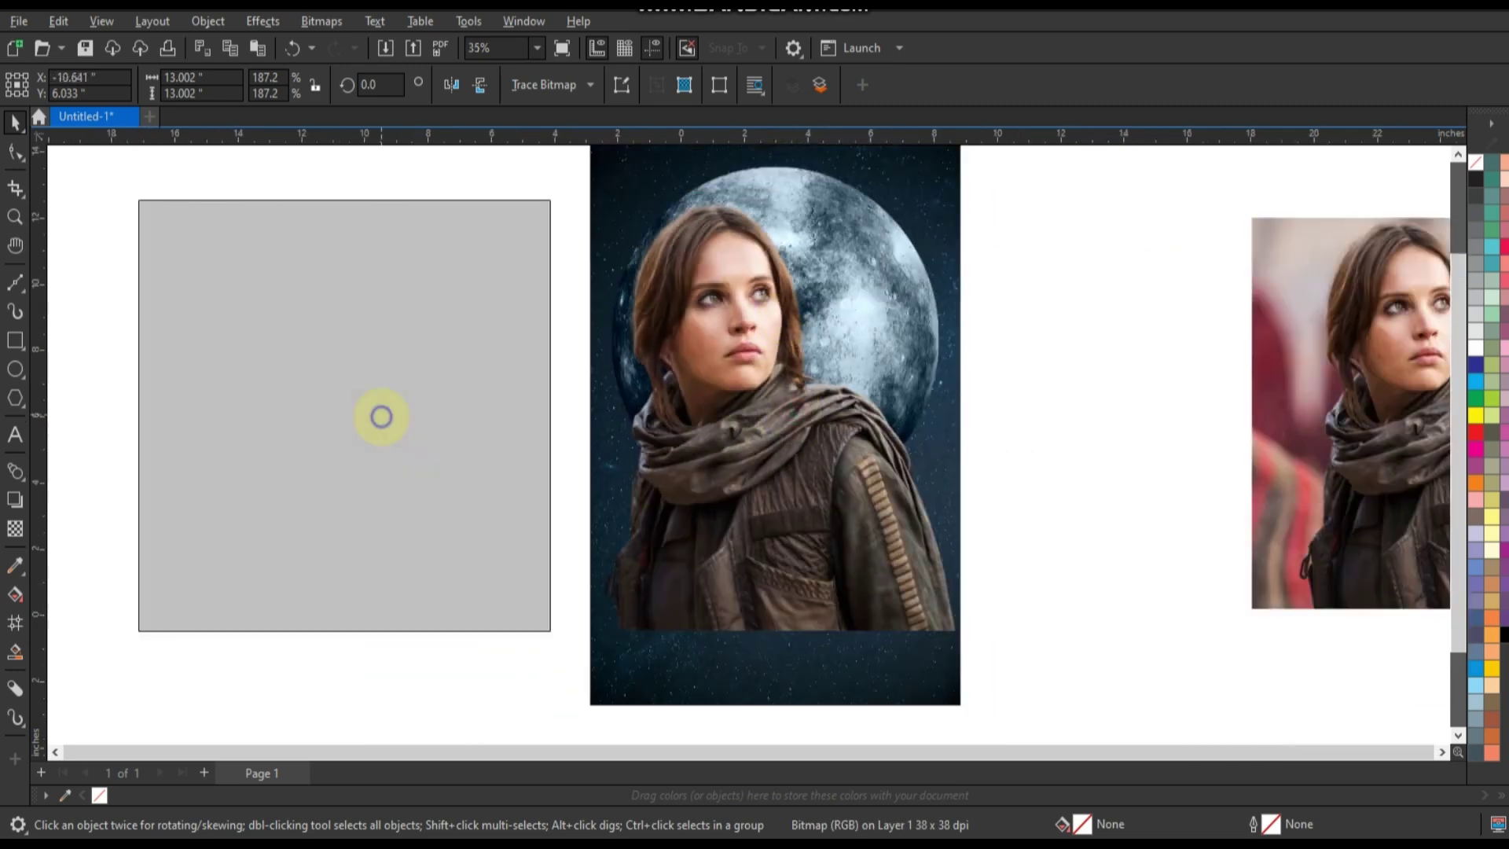
Apply Brightness 0, Contrast 26, Intensity 0 to the woman cutout on the poster
left_click(635, 305)
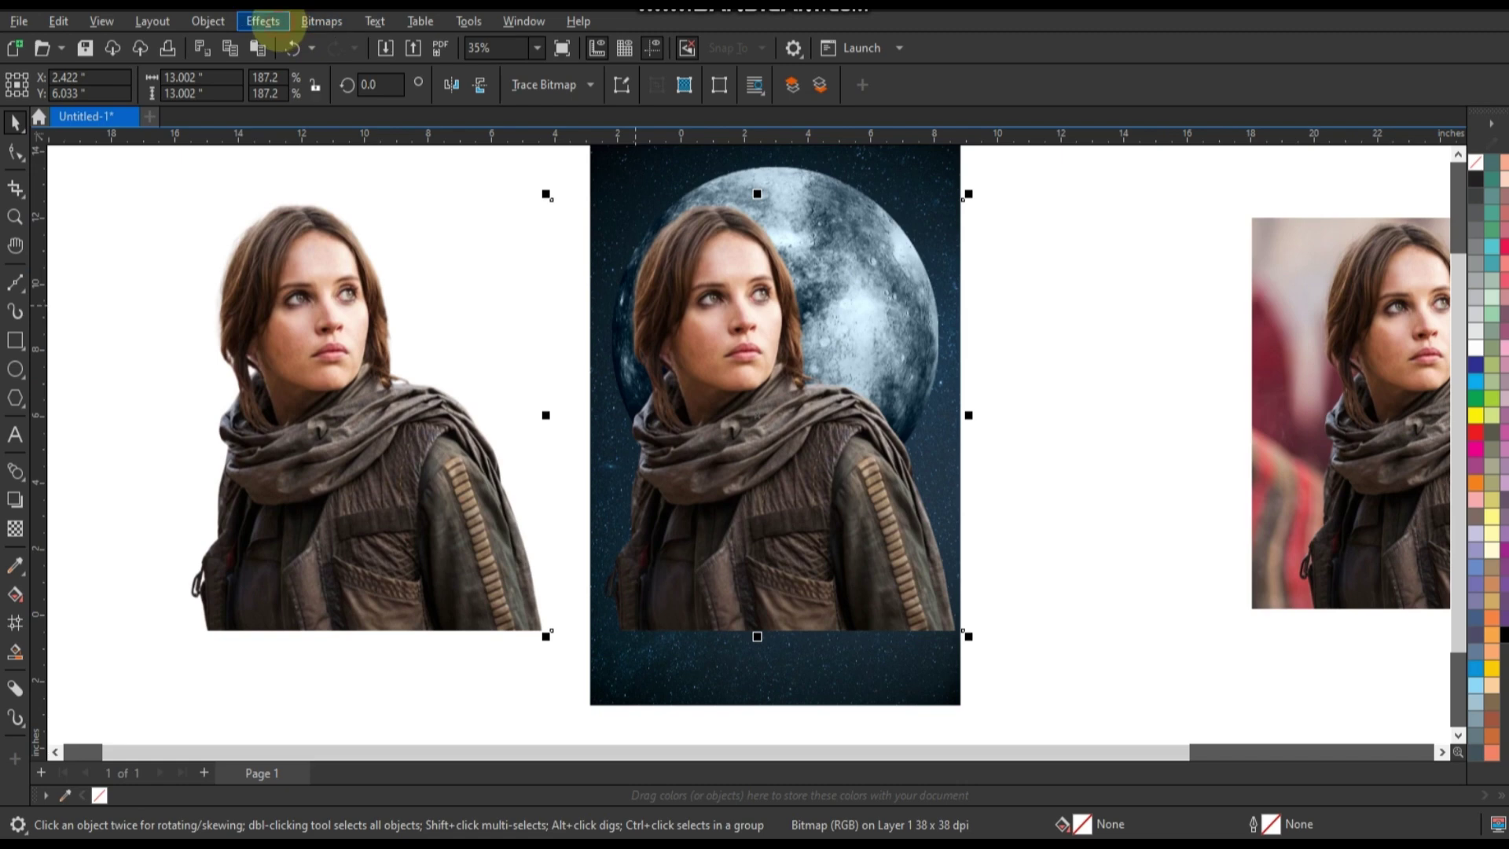
left_click(263, 22)
mouse_move(284, 68)
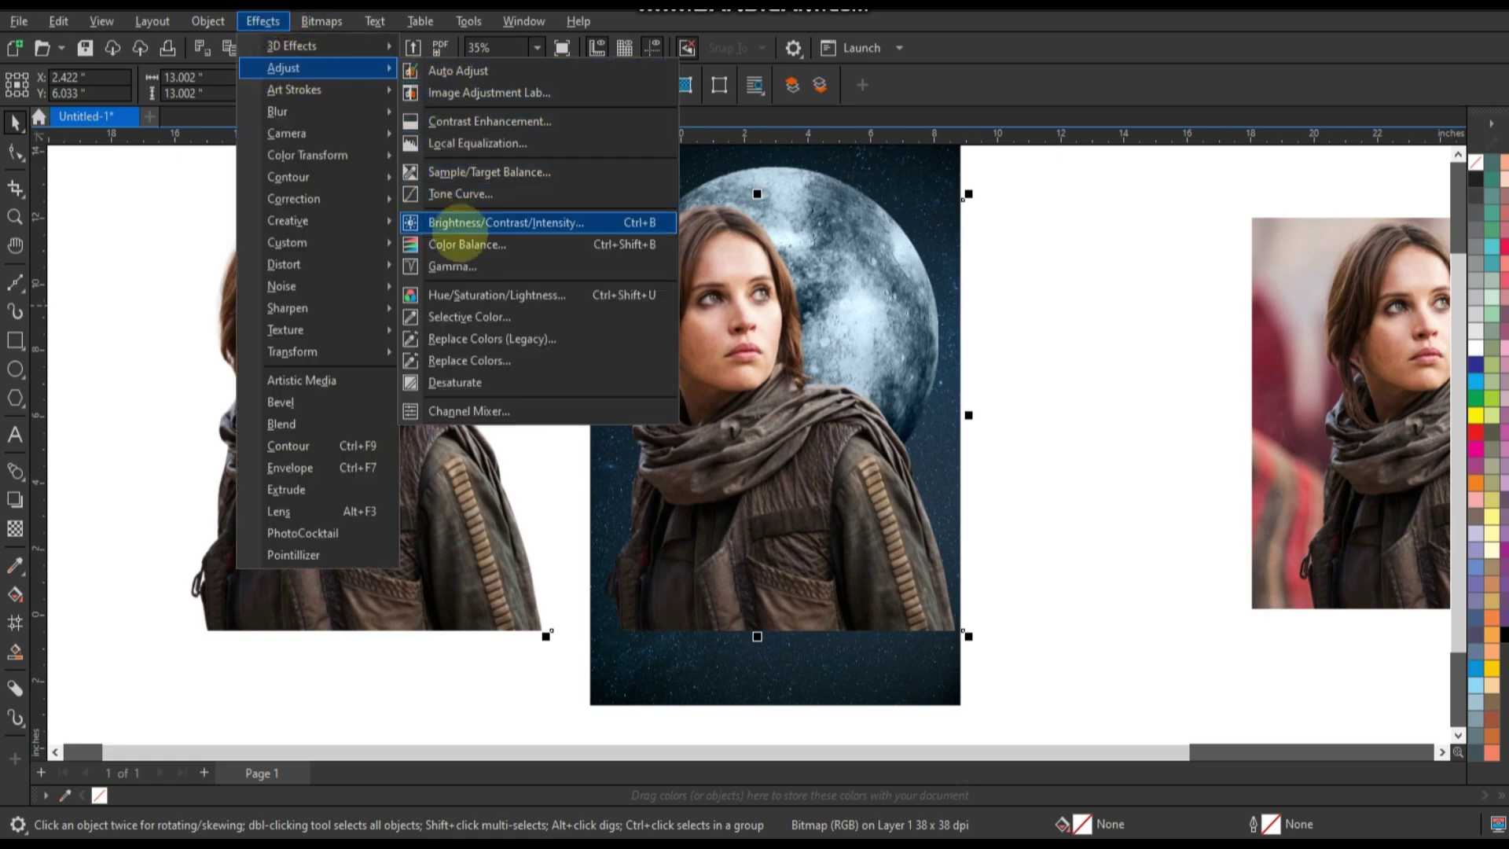
left_click(471, 223)
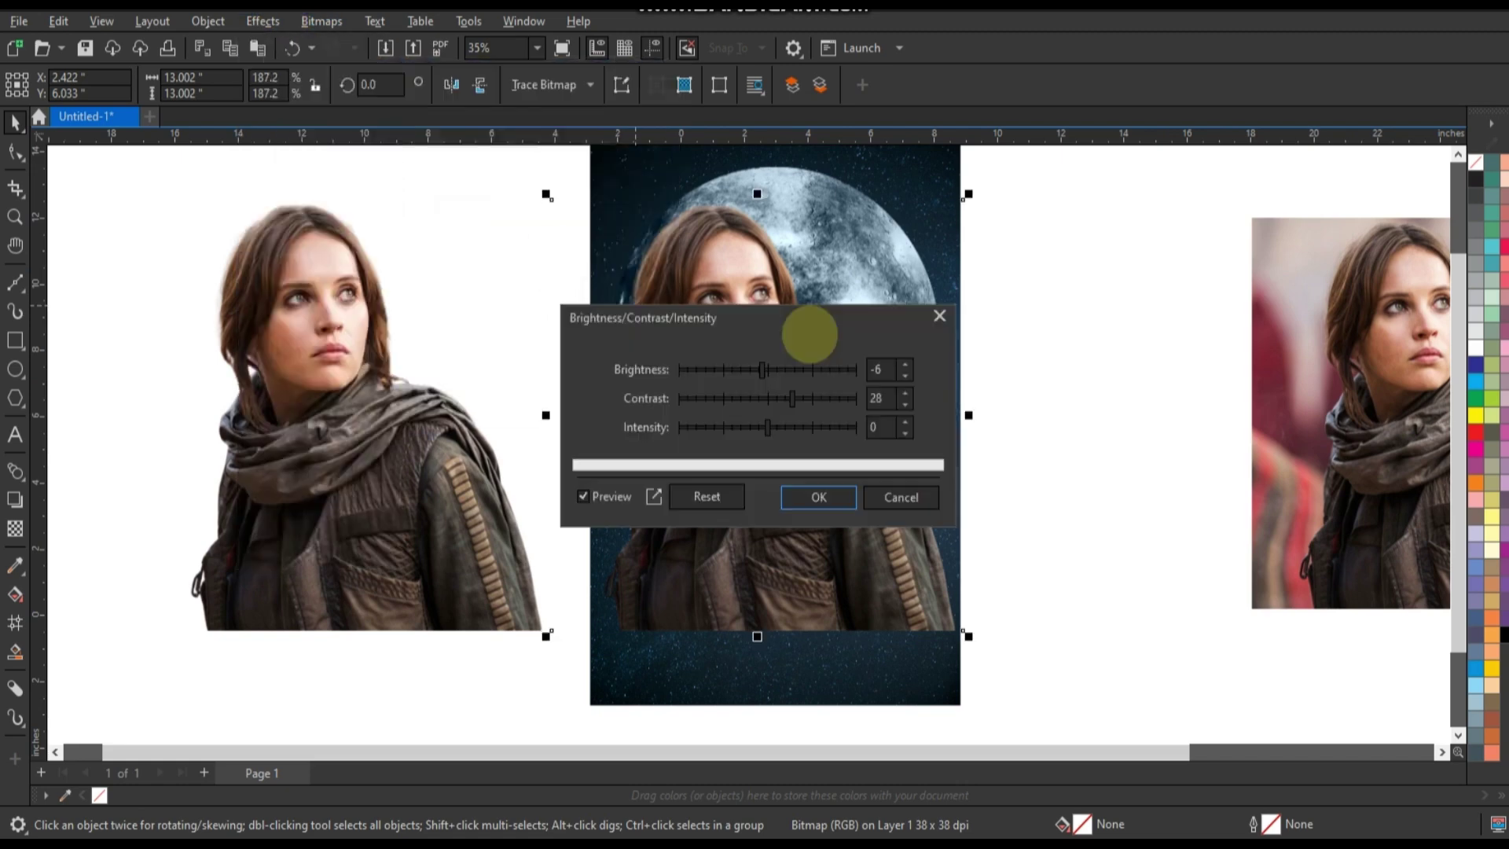
left_click_drag(810, 335, 1080, 359)
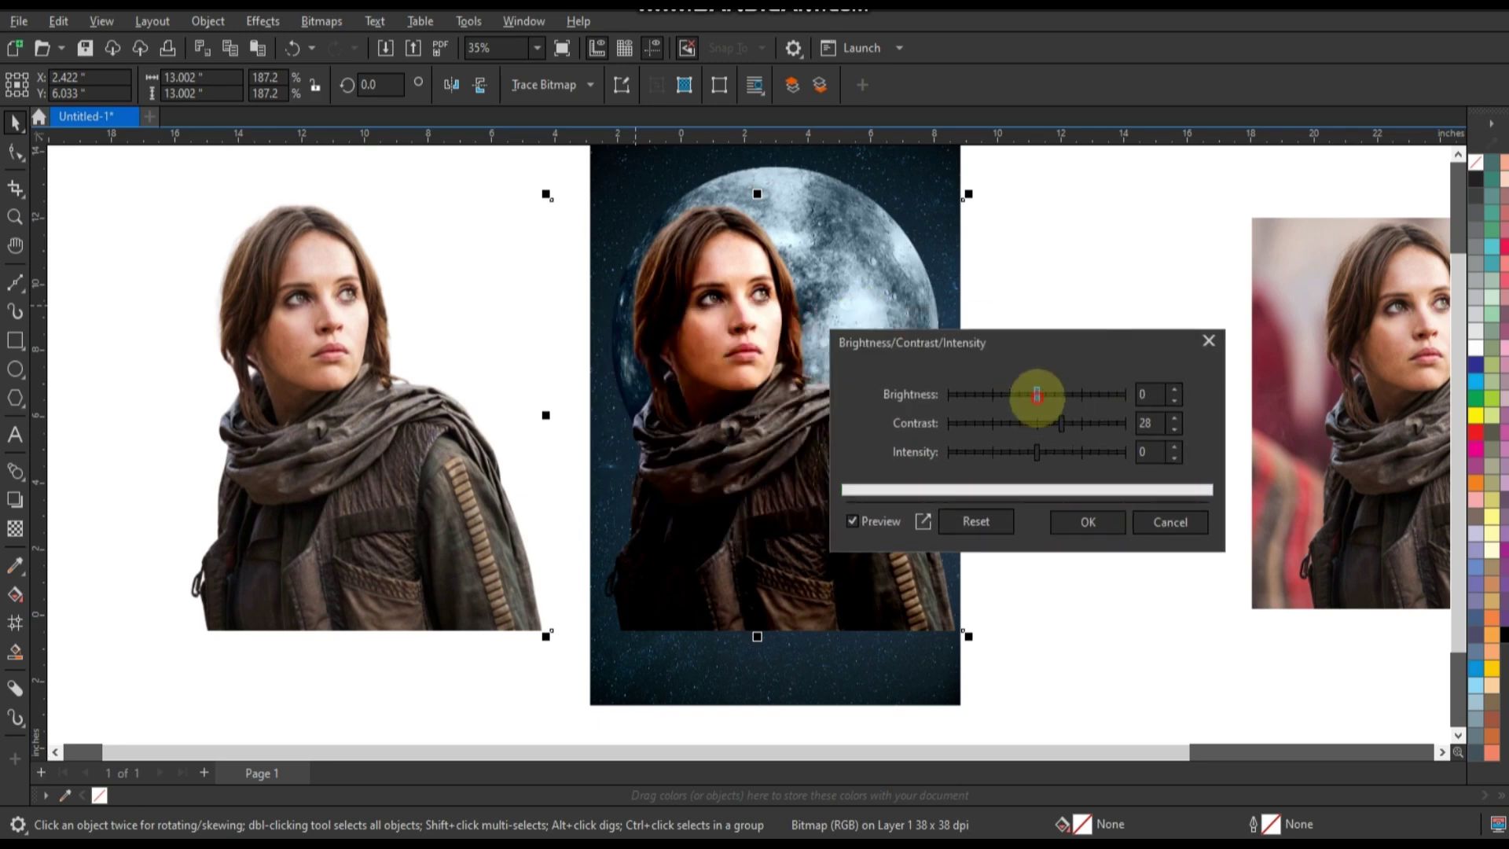
left_click(1038, 395)
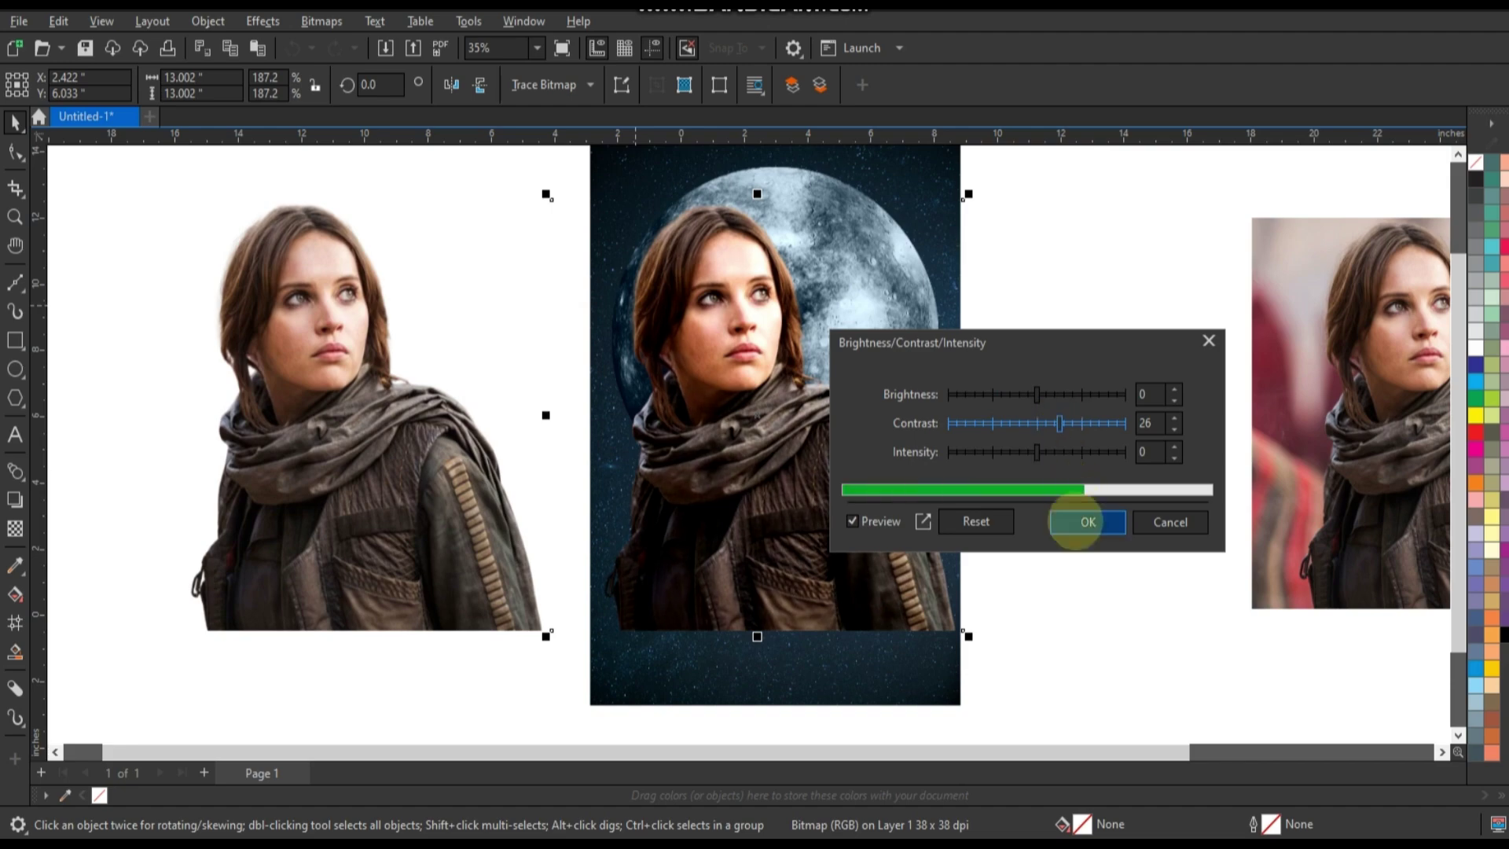
left_click(1077, 519)
scroll(1050, 438, "up", 1)
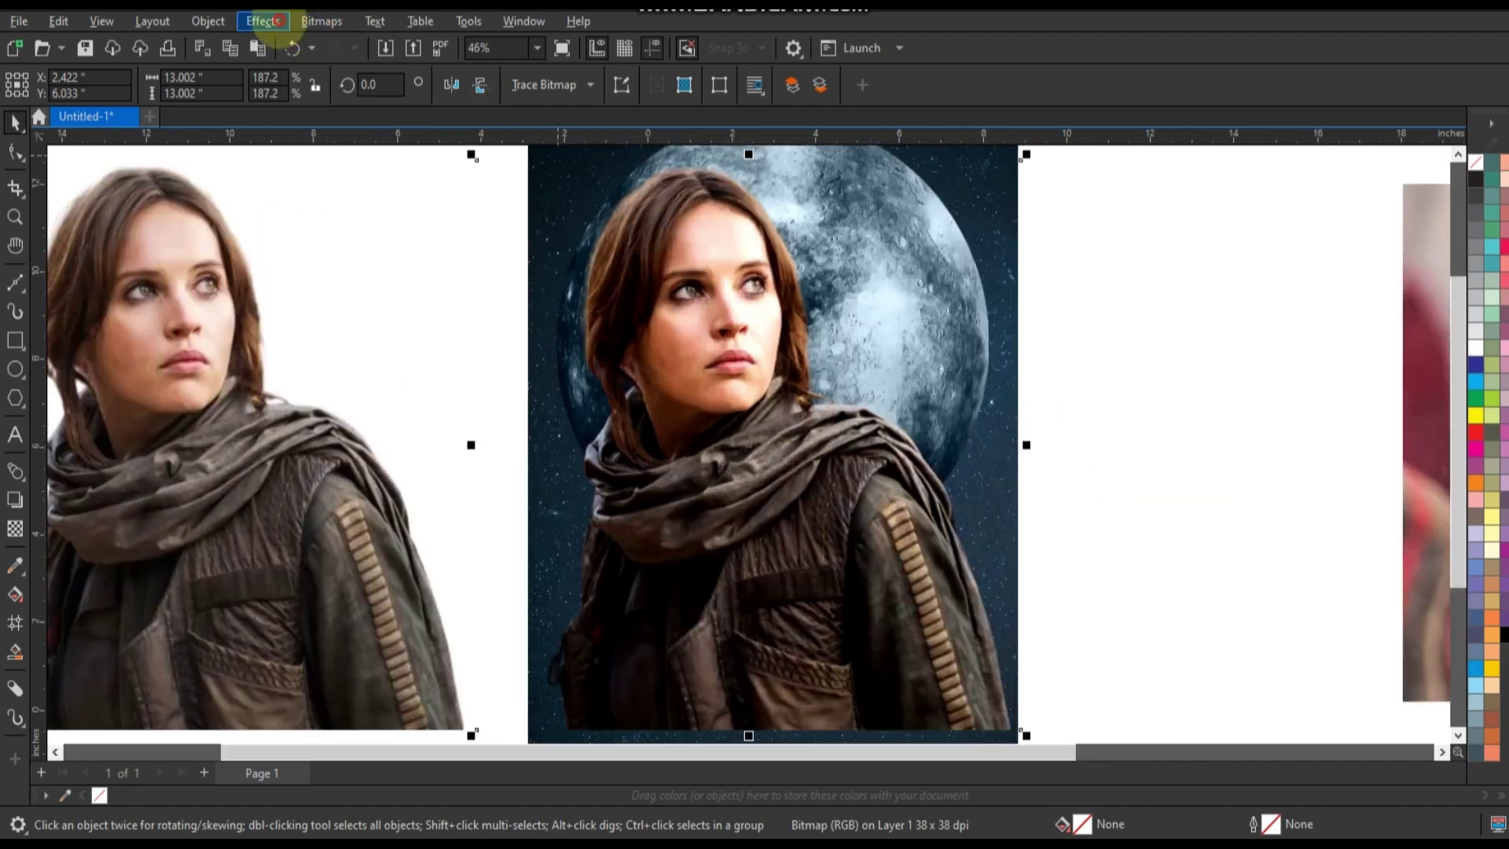
Apply Color Balance Cyan–Red -23, Magenta–Green 0, Yellow–Blue 3 to the poster's woman
left_click(271, 21)
left_click(489, 245)
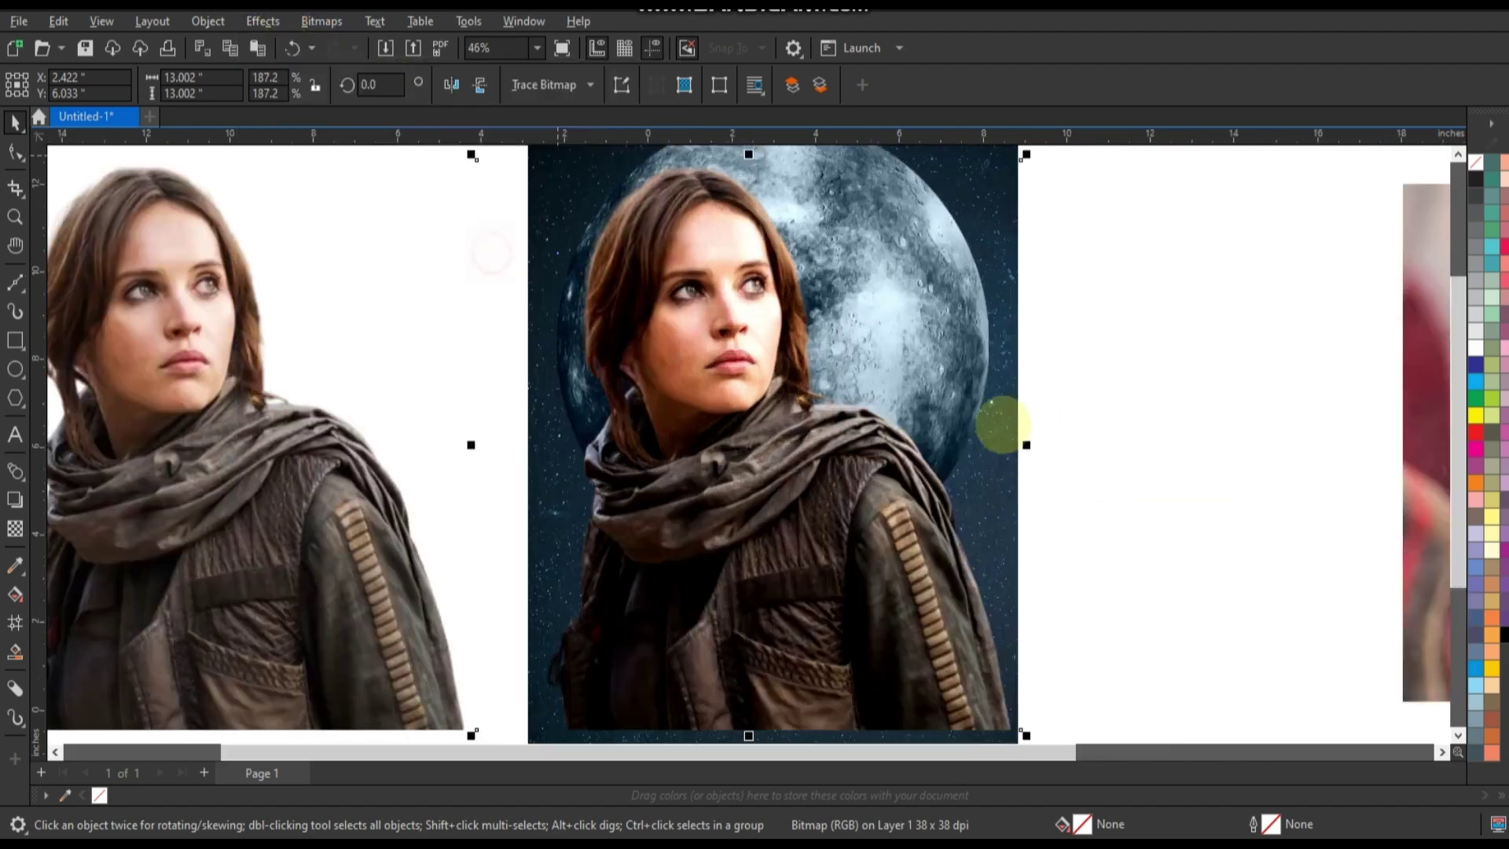
left_click_drag(815, 246, 1253, 263)
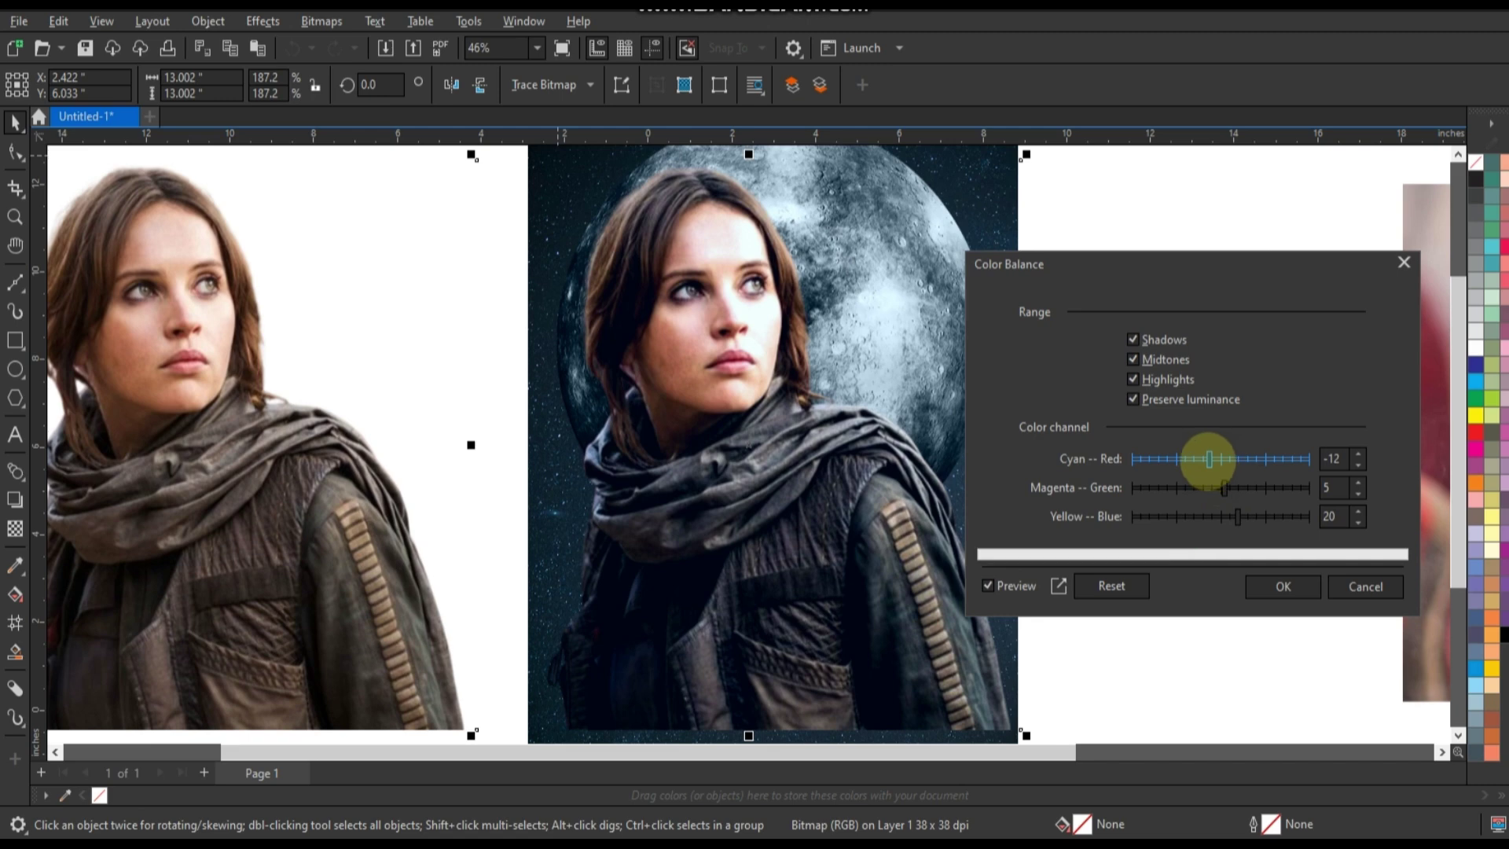
mouse_move(1204, 460)
left_mouse_down()
mouse_move(1234, 489)
mouse_move(1221, 488)
left_mouse_up()
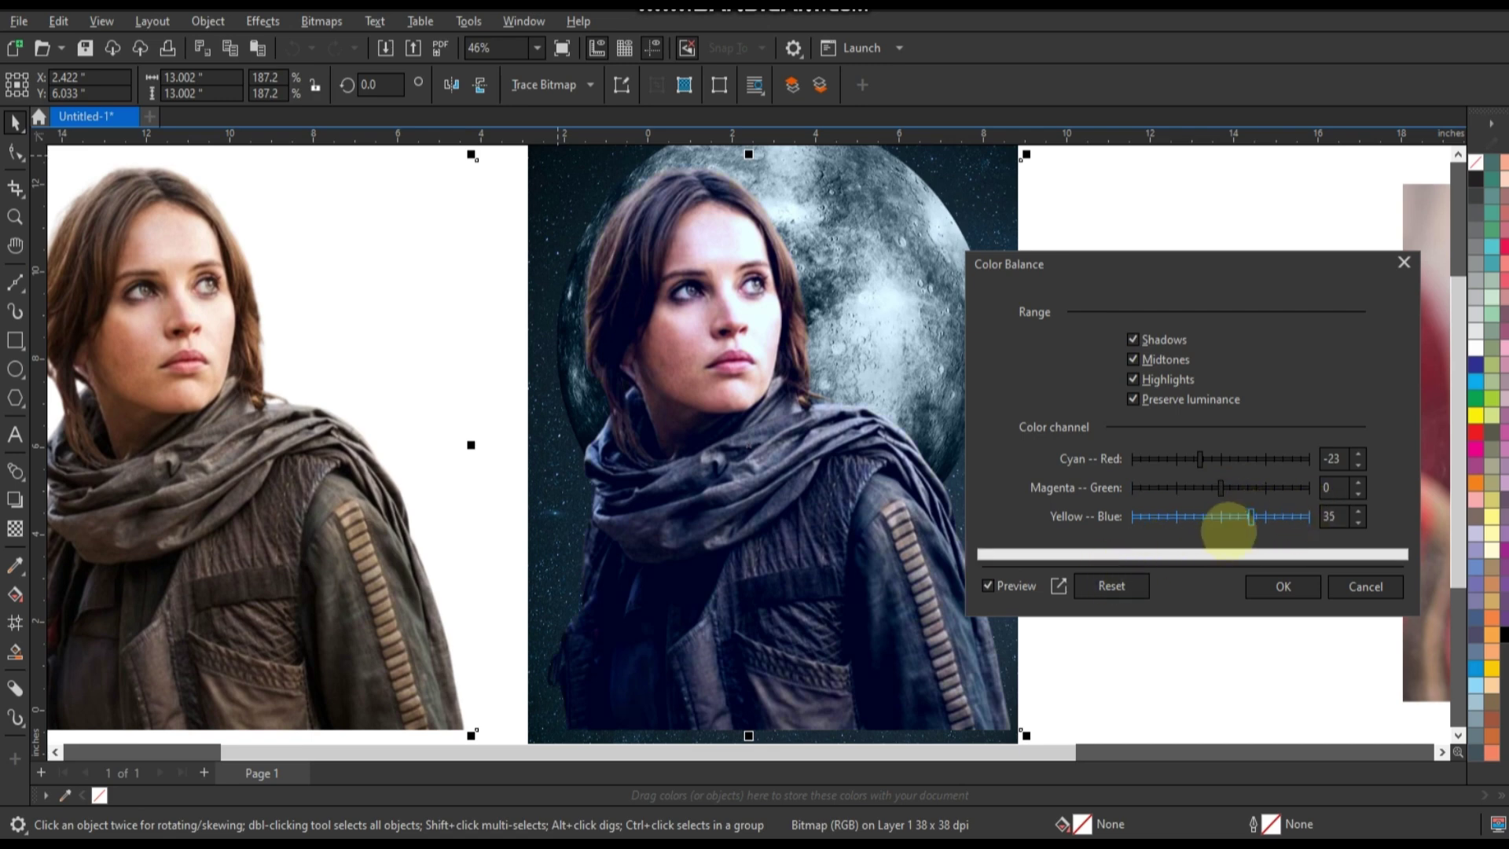
left_click_drag(1236, 517, 1224, 518)
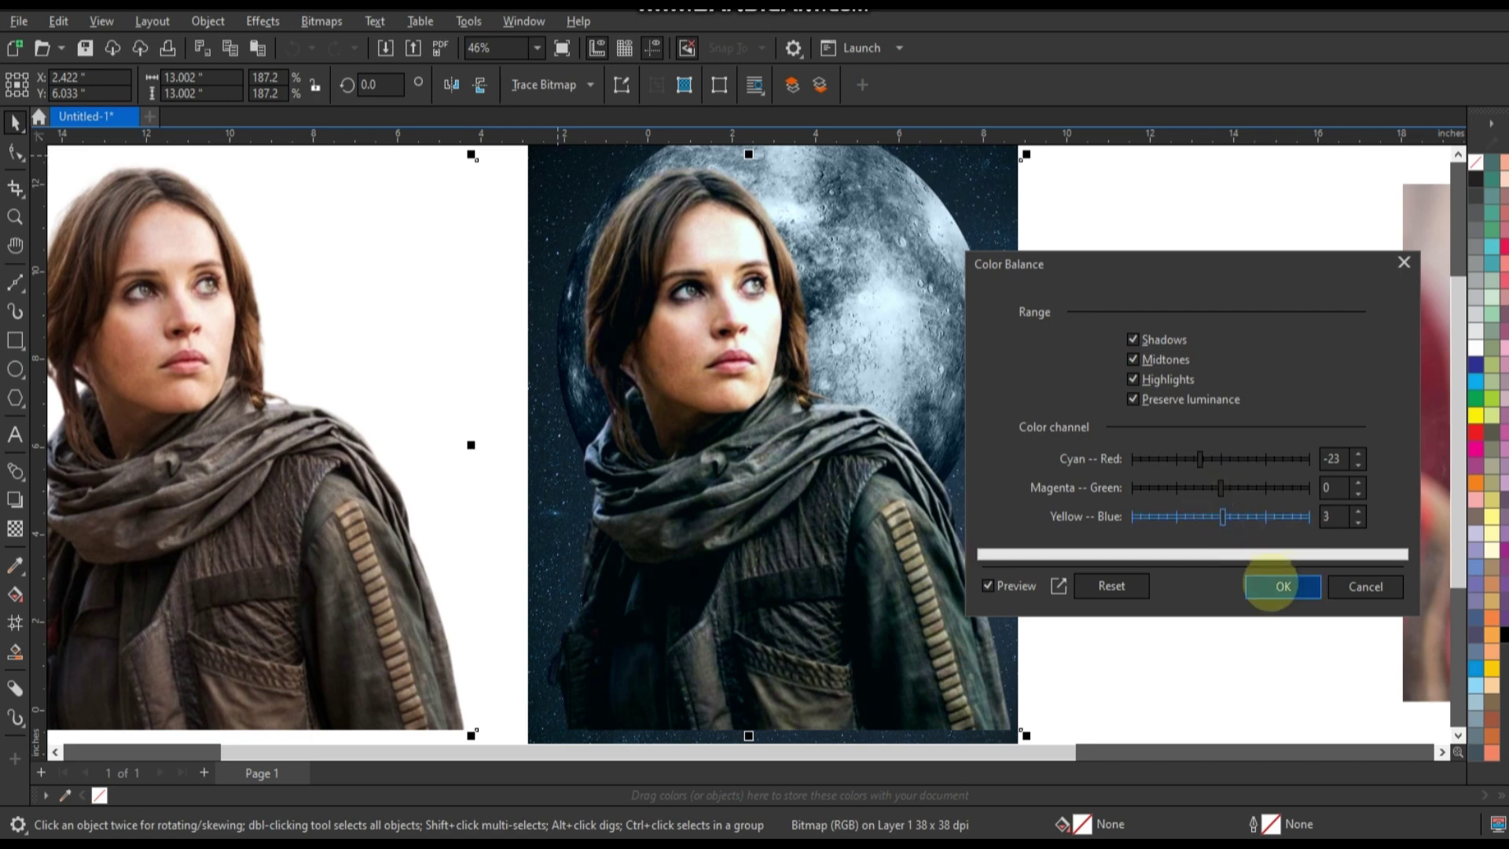
left_click(1271, 586)
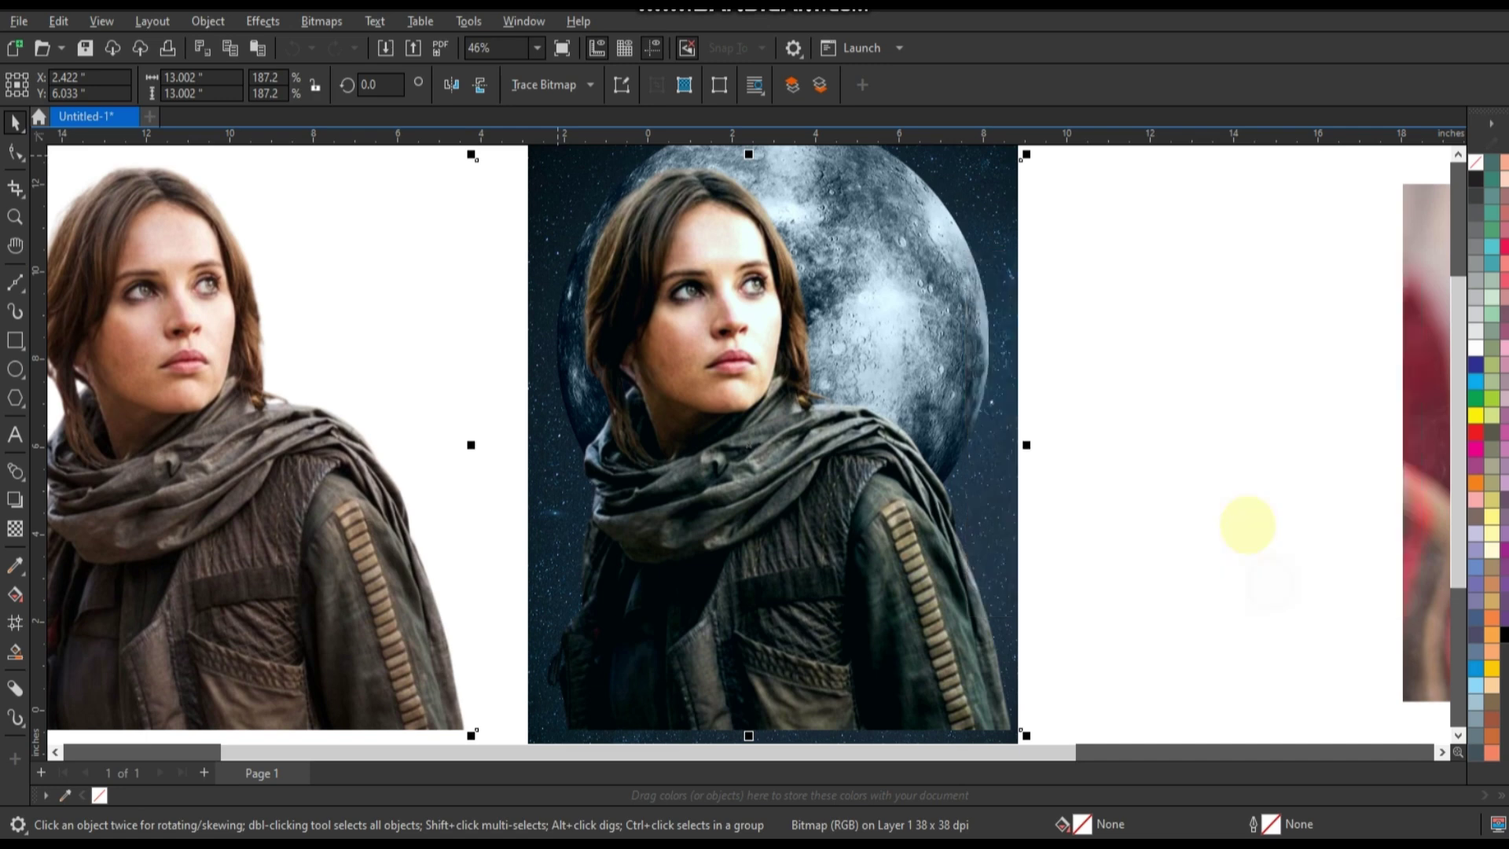
left_click(448, 499)
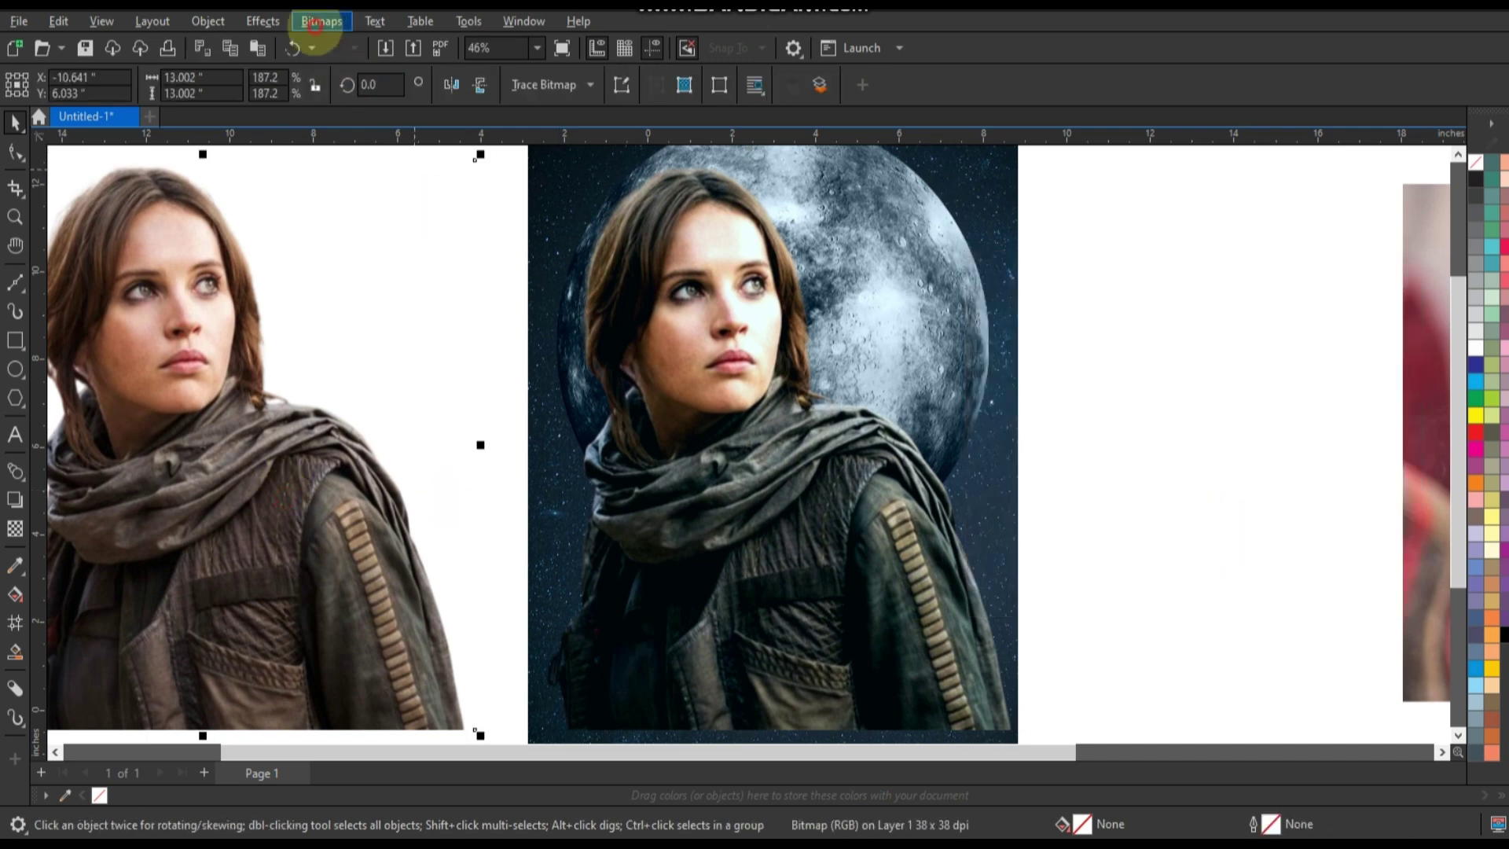
Convert the spare copy of the woman to a Grayscale bitmap
left_click(314, 22)
left_click(338, 44)
left_click(754, 366)
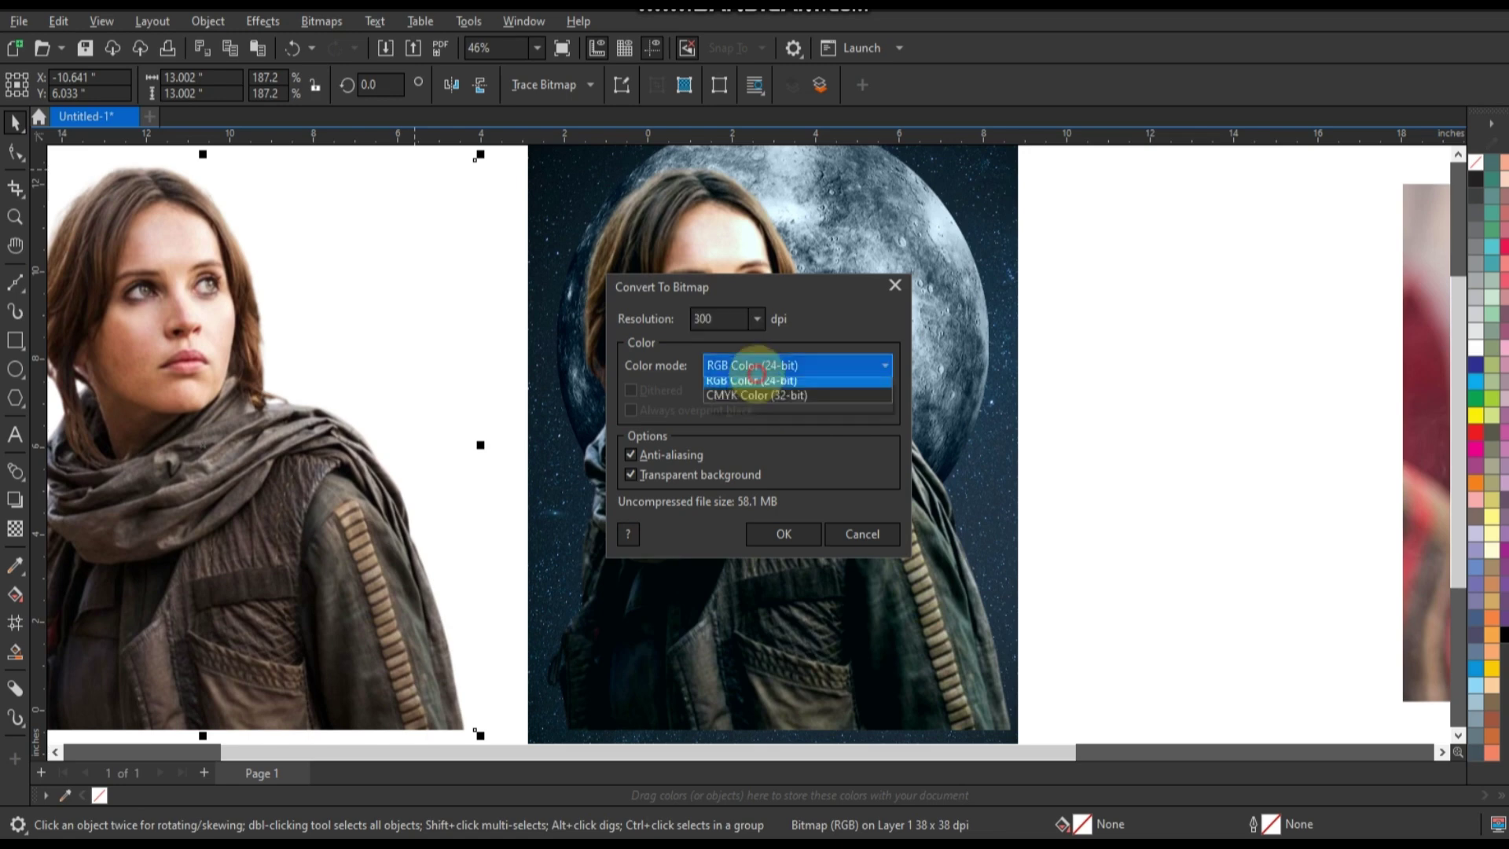
left_click(754, 381)
left_click(784, 534)
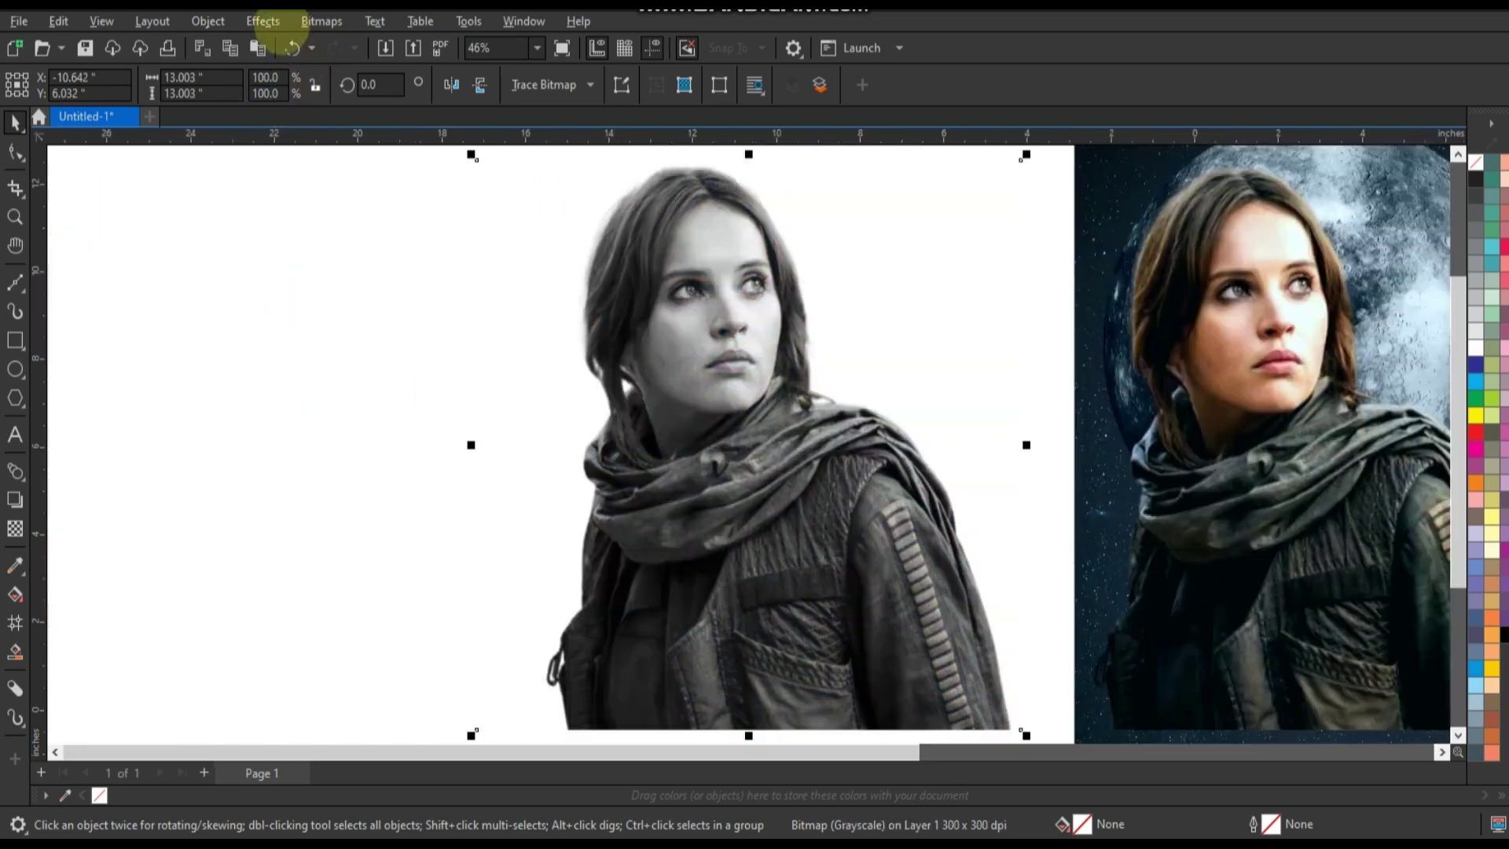
Darken the grayscale copy with a Gamma of 0.48
left_click(264, 21)
mouse_move(285, 67)
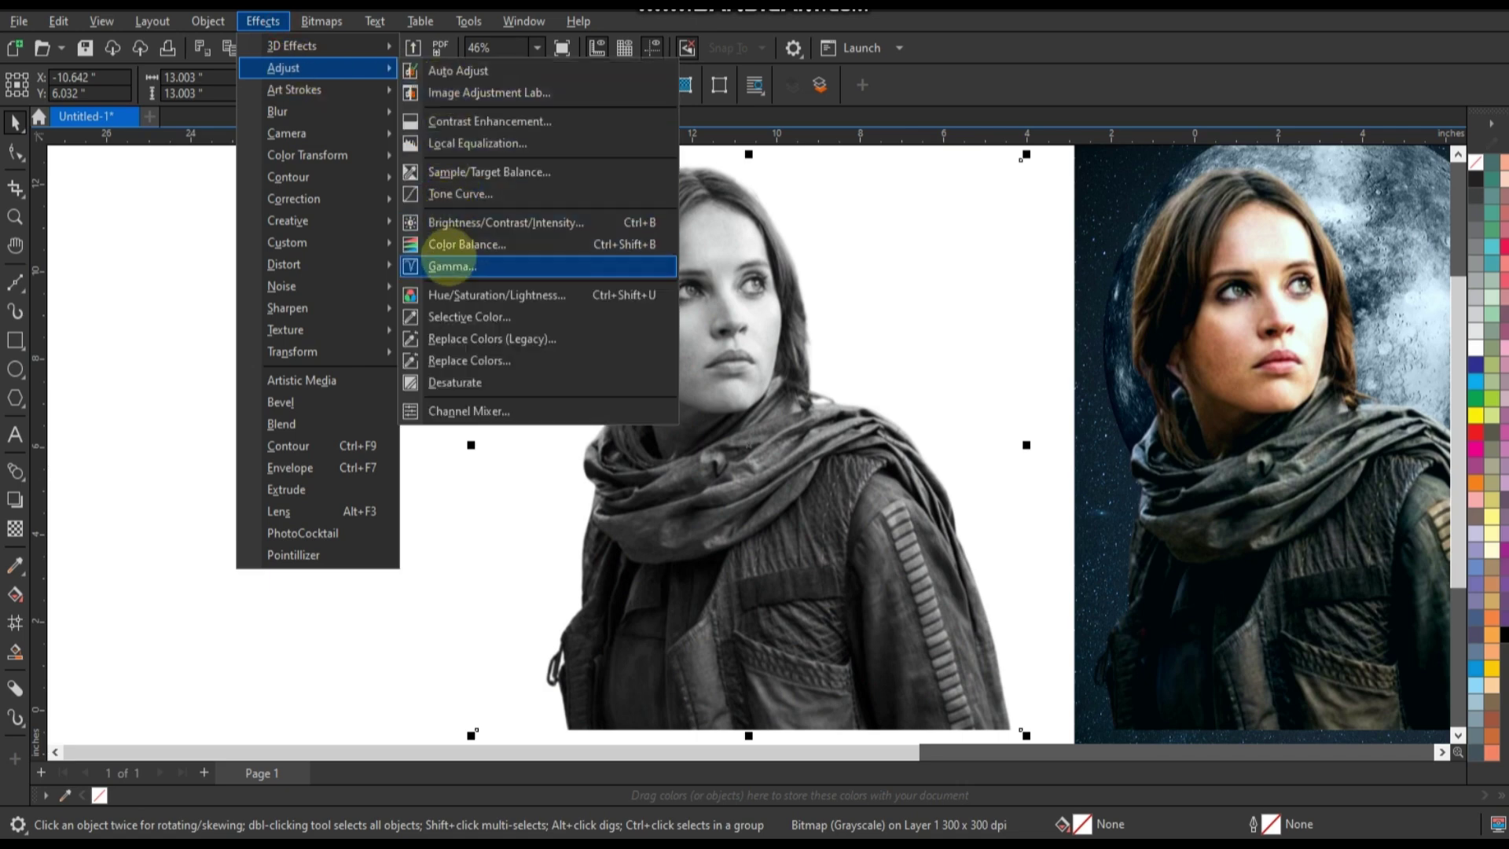
left_click(469, 263)
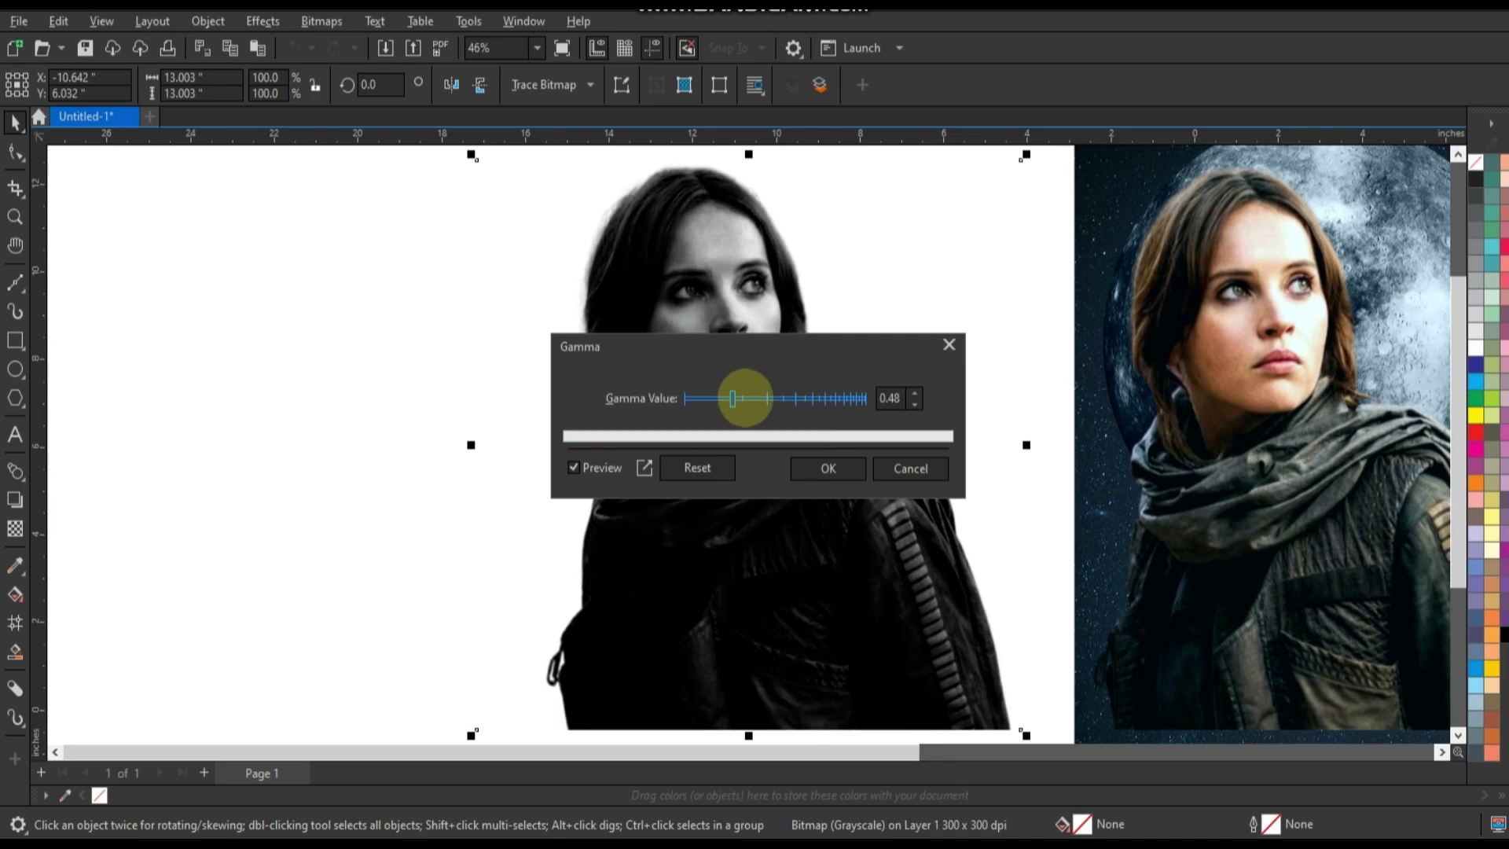
left_click(808, 467)
scroll(511, 411, "down", 1)
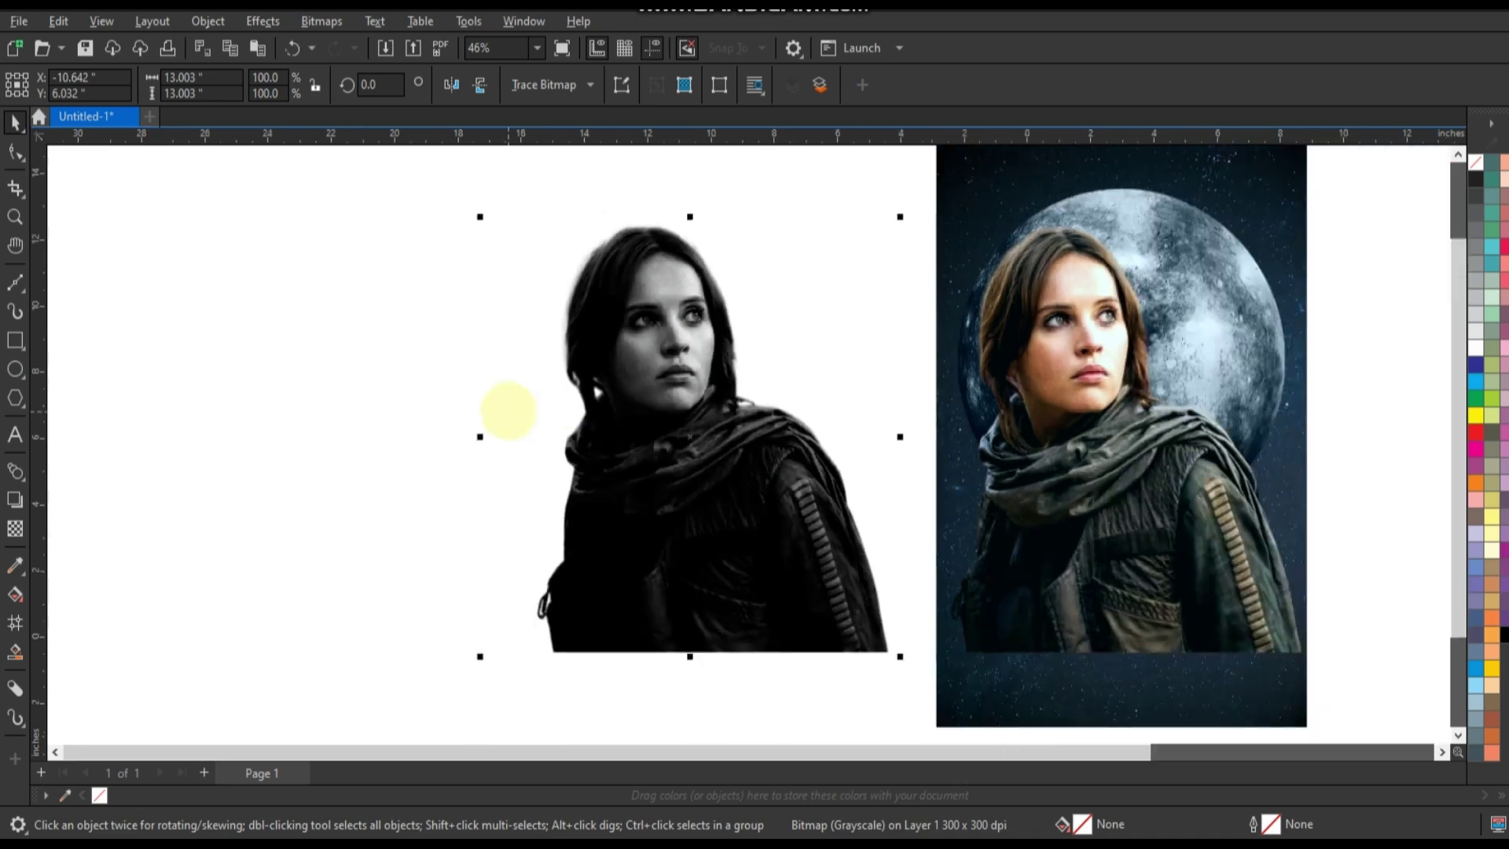
Convert the copy back to RGB Color (24-bit) and lay it over the poster's woman
left_click(322, 21)
left_click(337, 45)
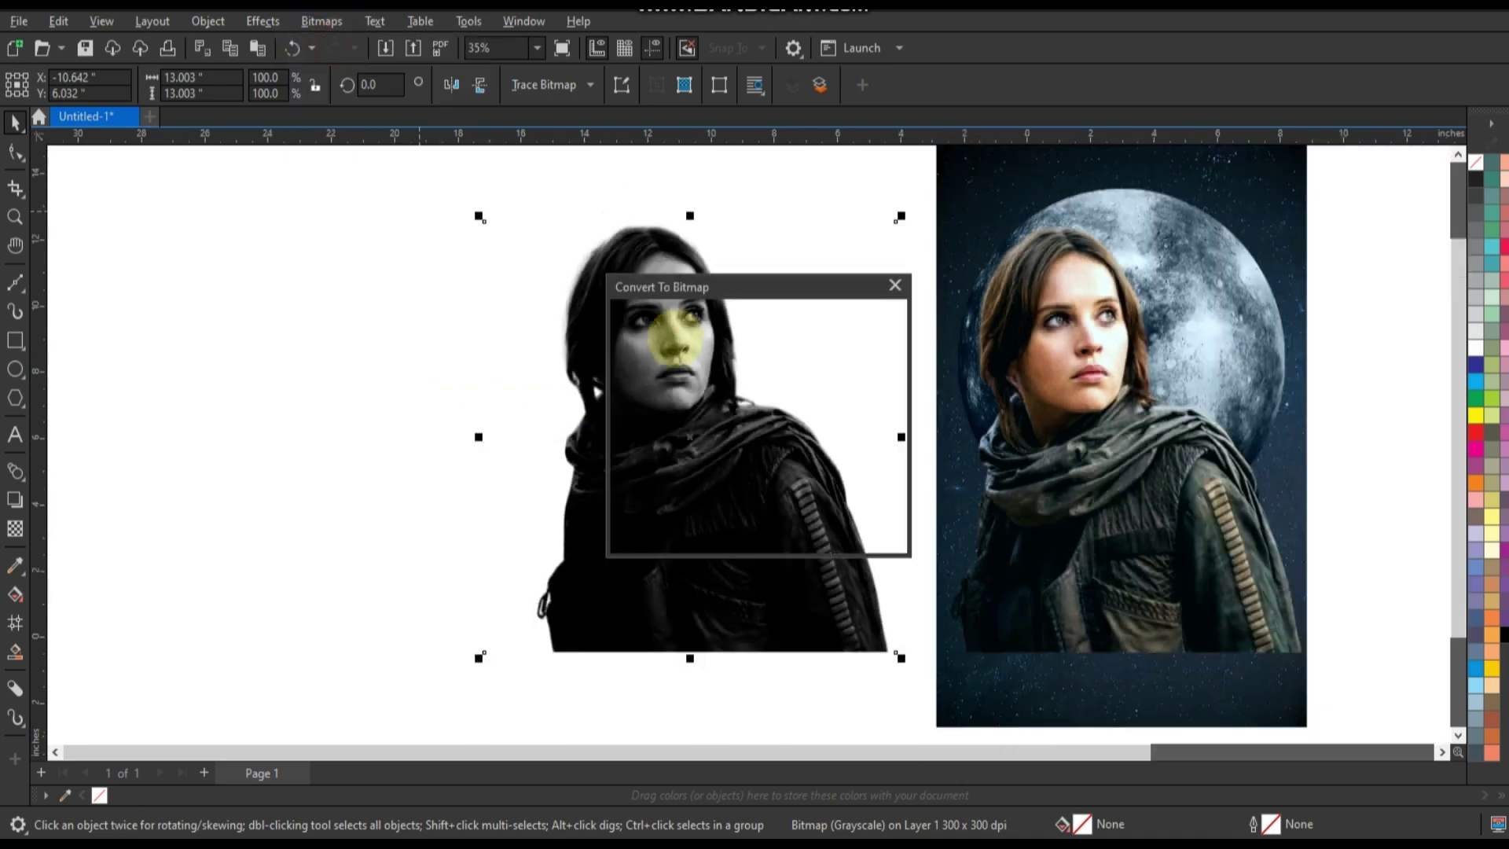
left_click(775, 365)
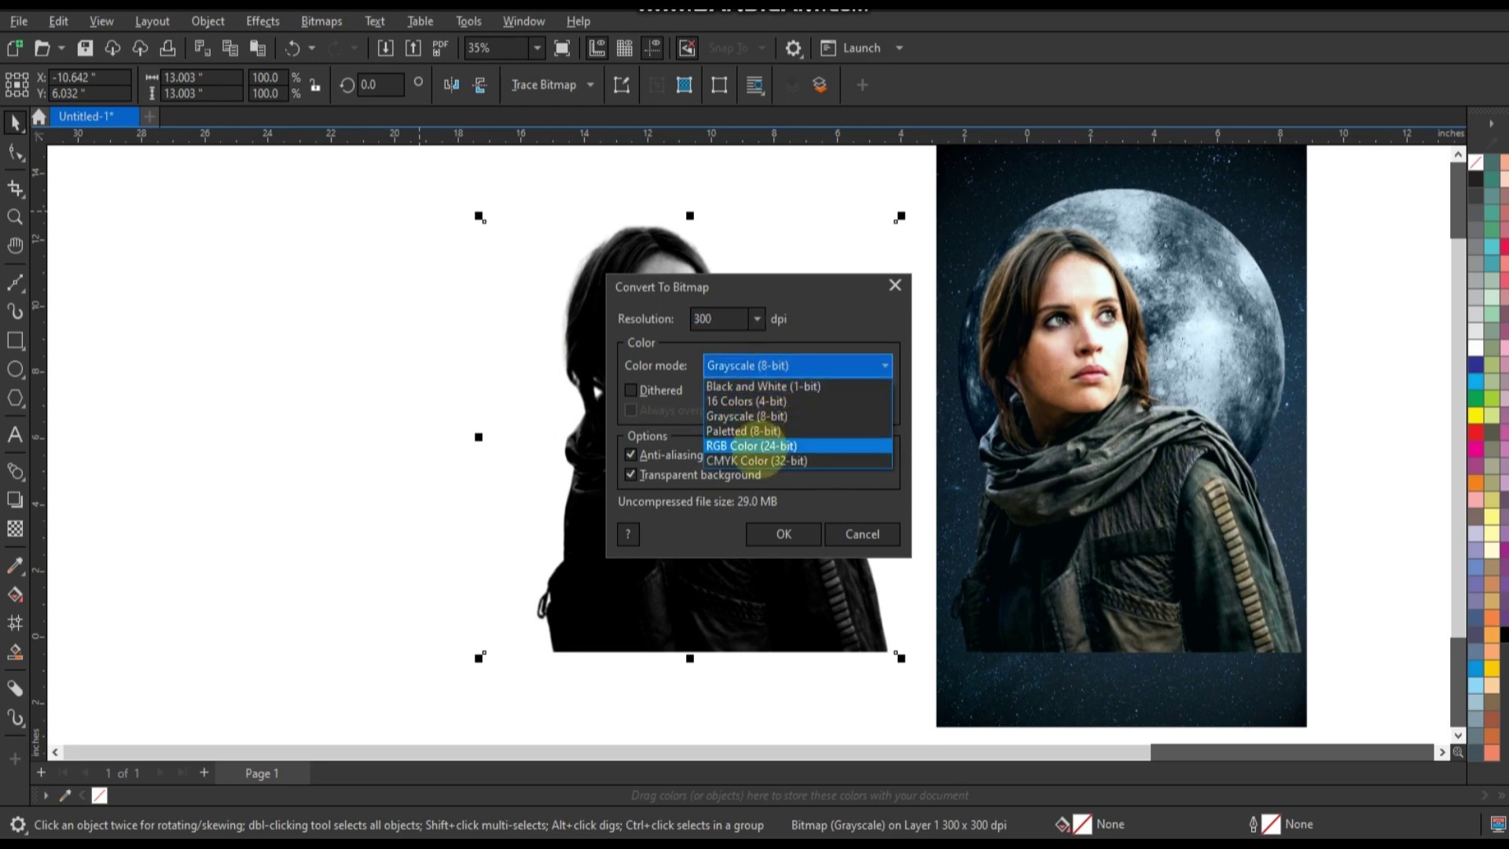
left_click(767, 442)
left_click(778, 535)
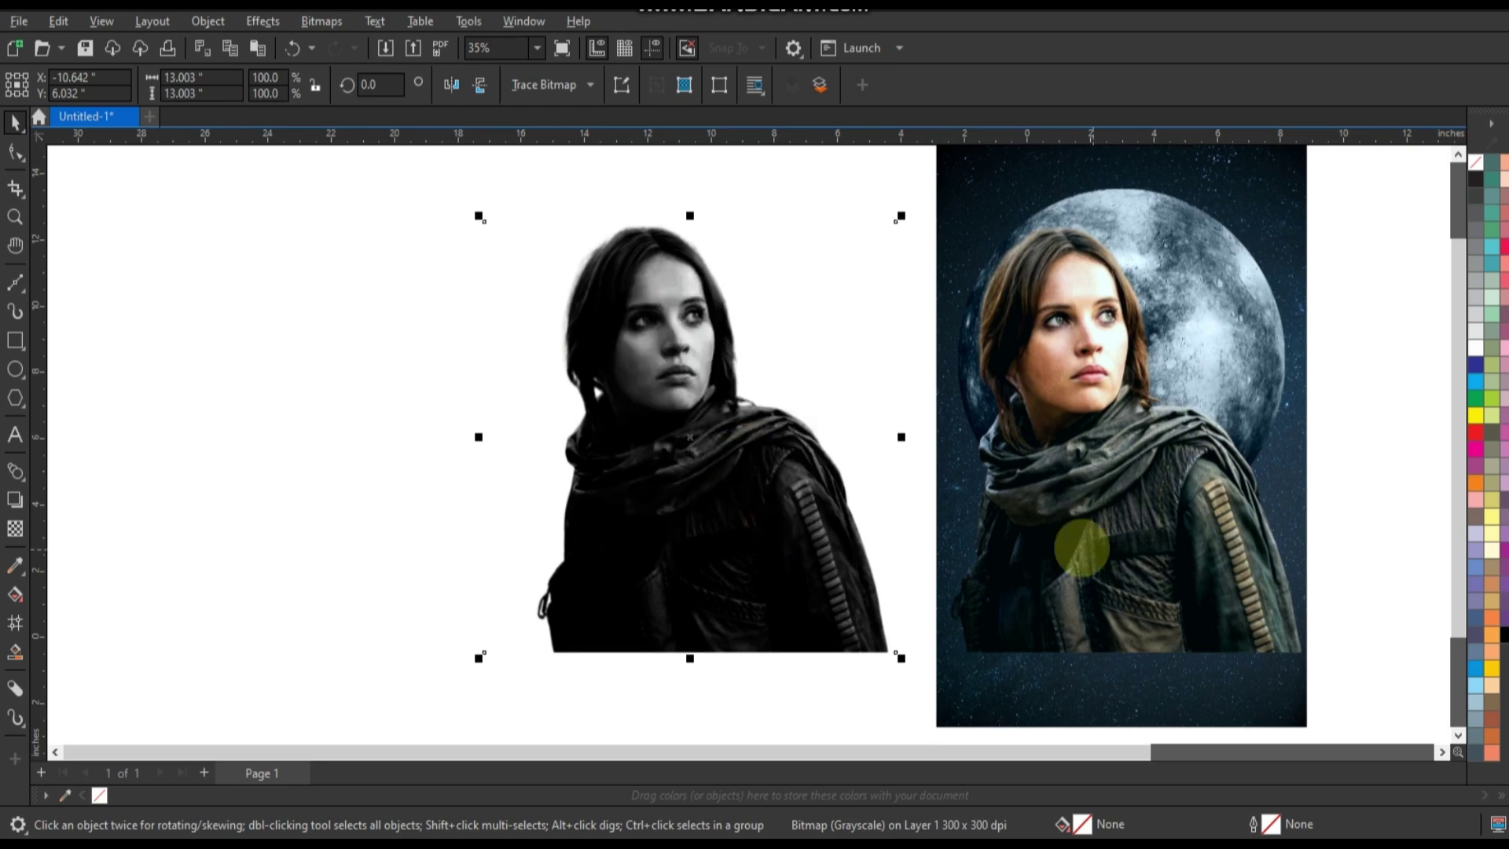
left_click_drag(1081, 548, 1078, 539)
Tint the grayscale overlay green with Color Balance Cyan–Red -22, Magenta–Green 26, Yellow–Blue 3
key("shift+F2")
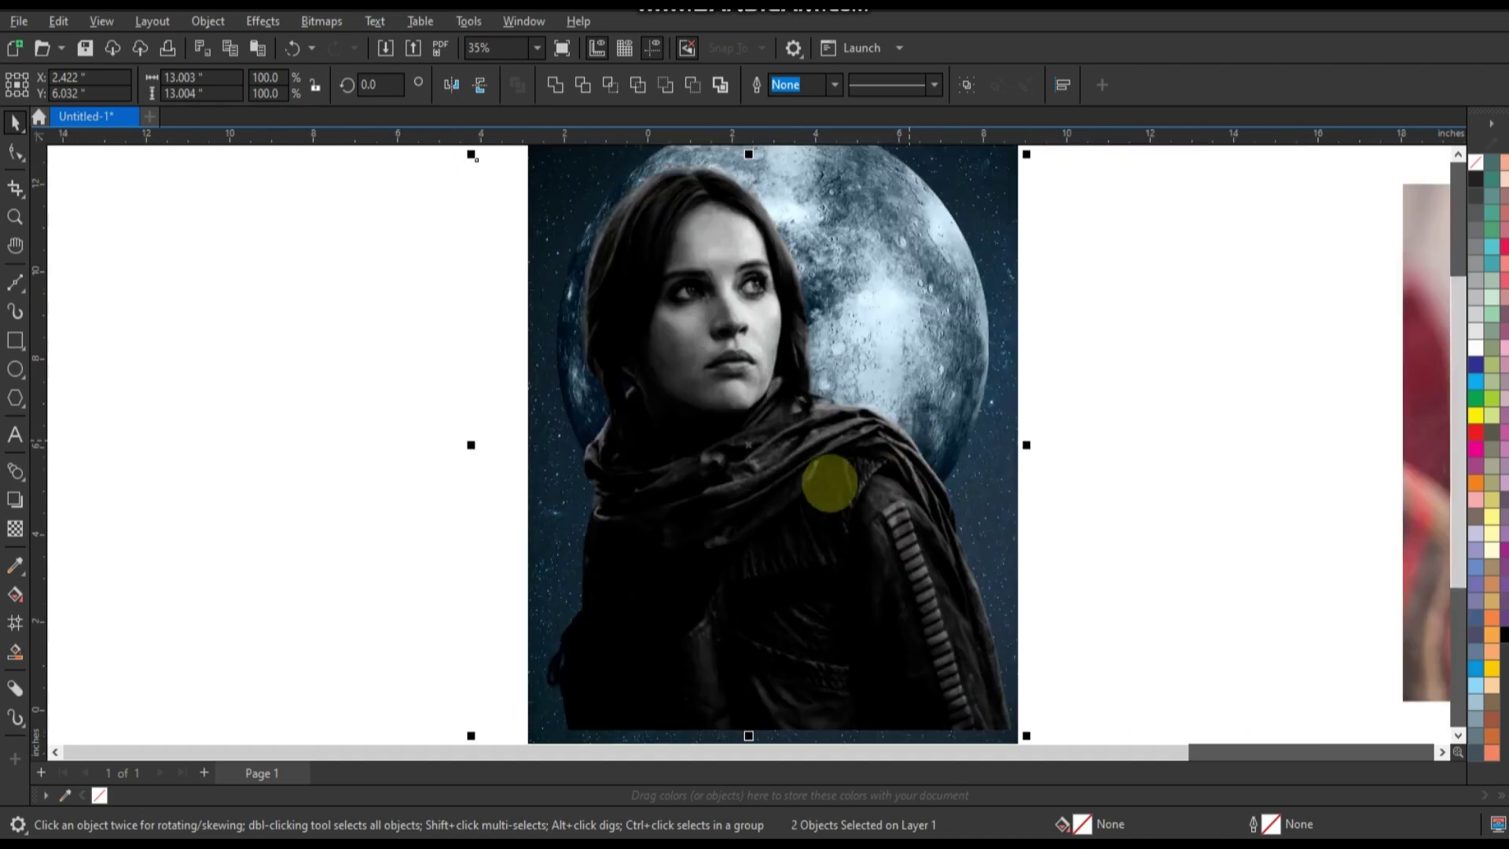
key("ctrl+shift+b")
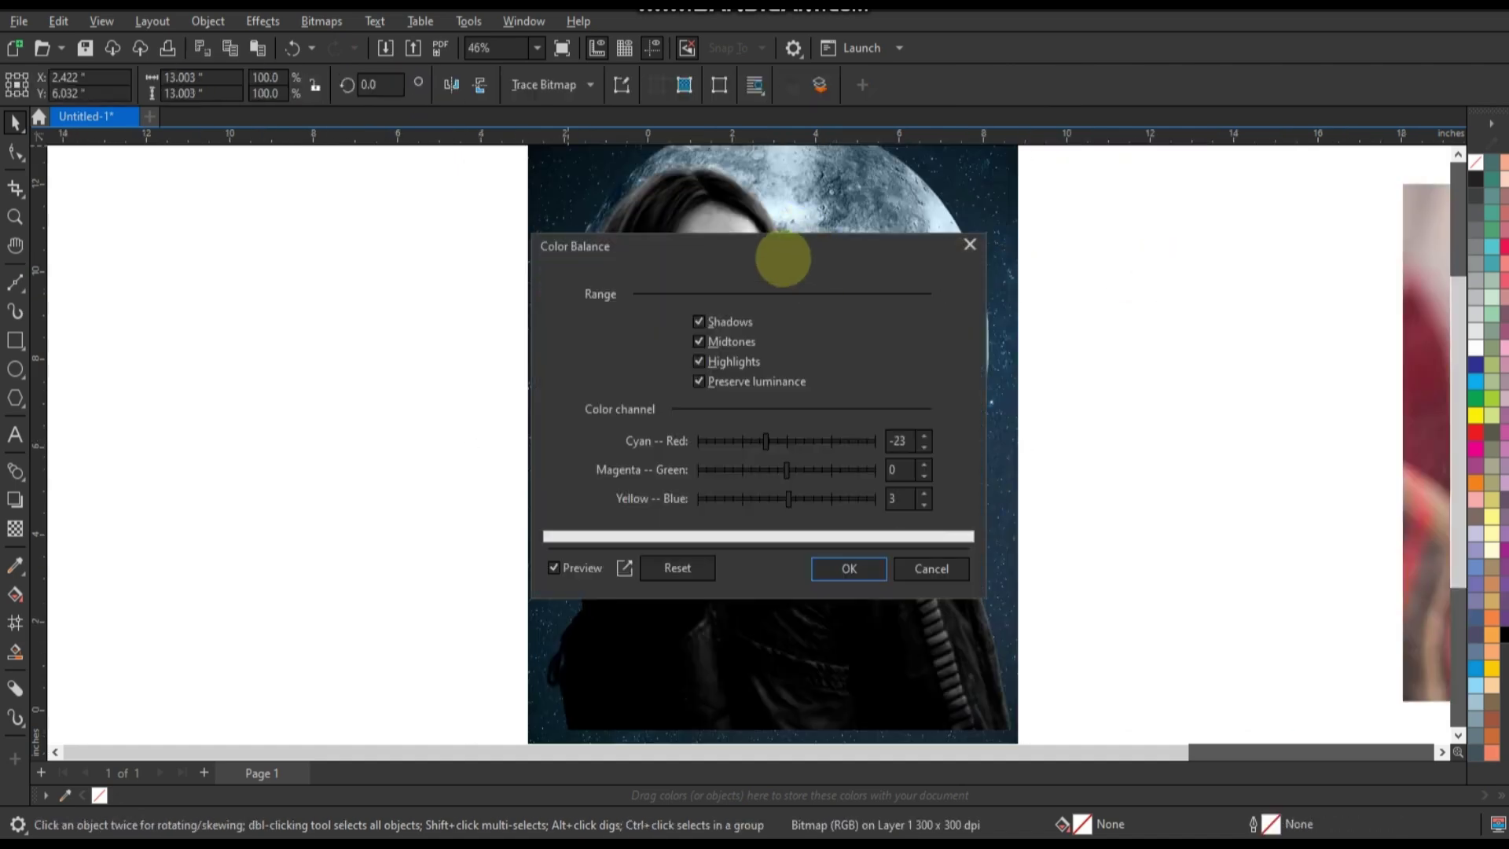
left_click_drag(782, 253, 1183, 275)
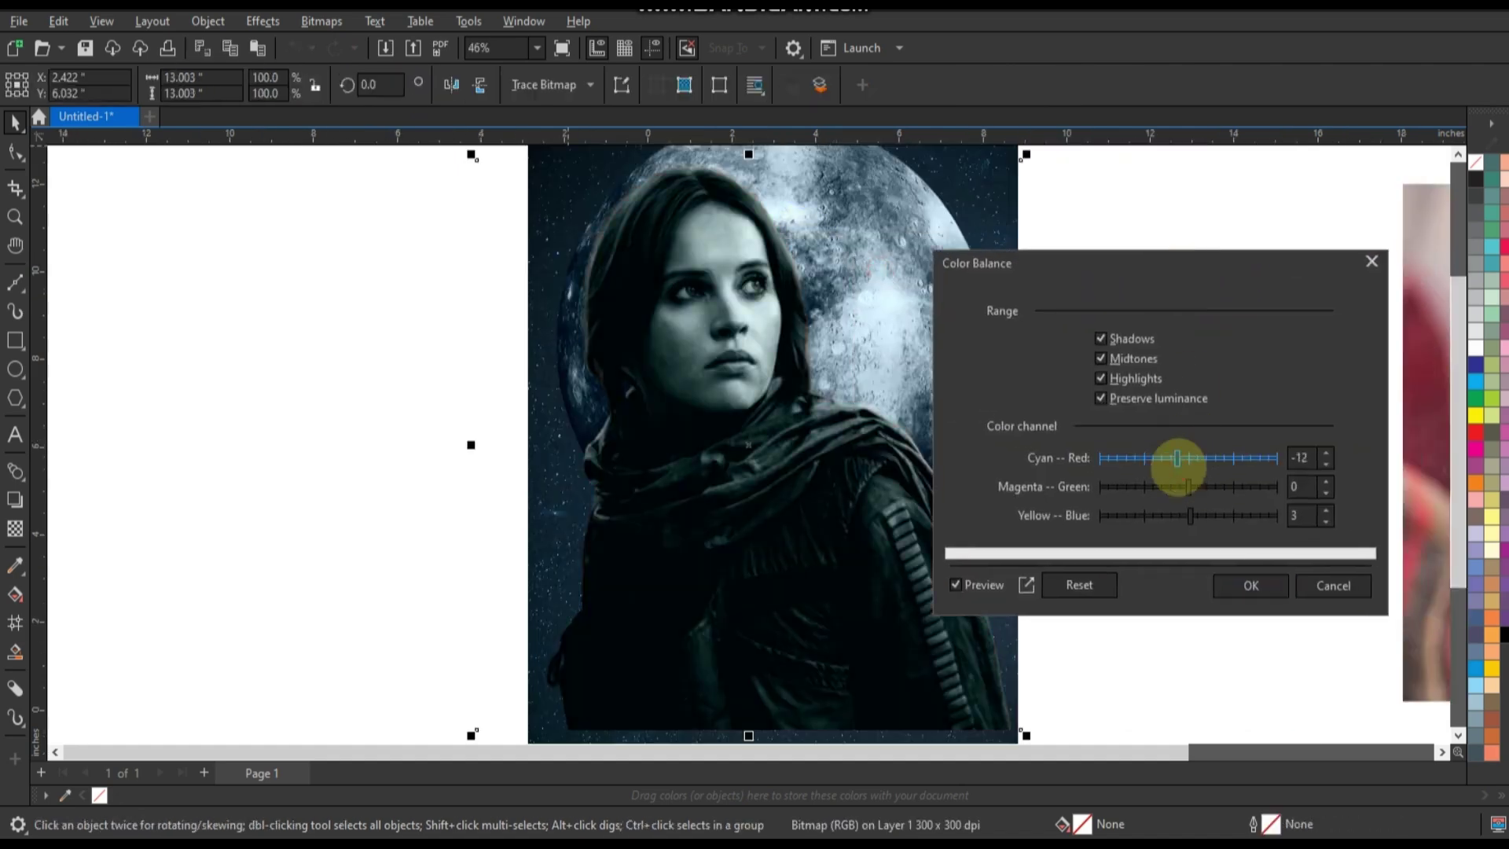
left_click_drag(1198, 459, 1169, 459)
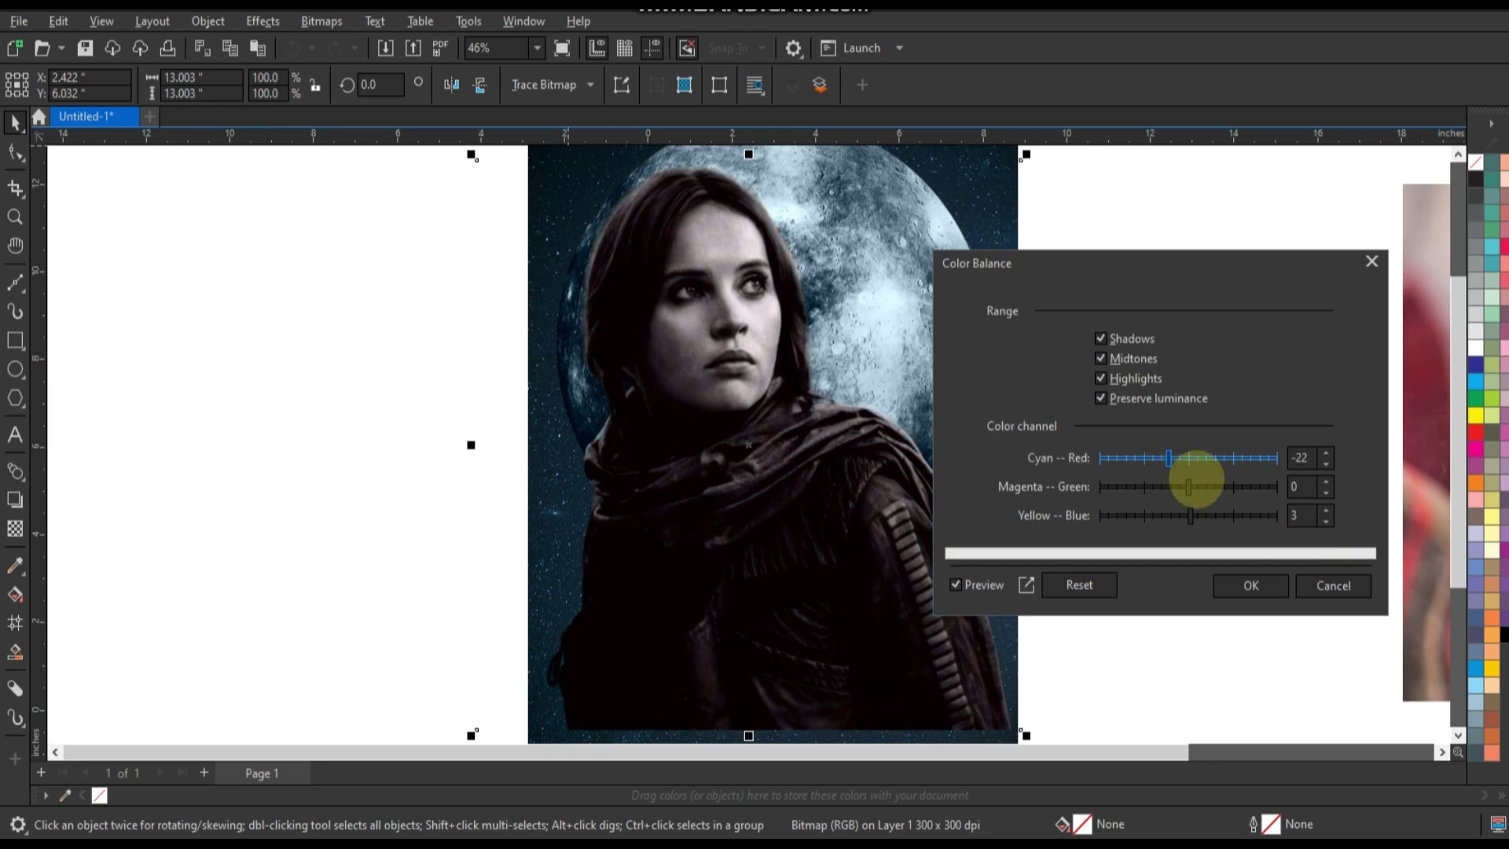
left_click(1211, 488)
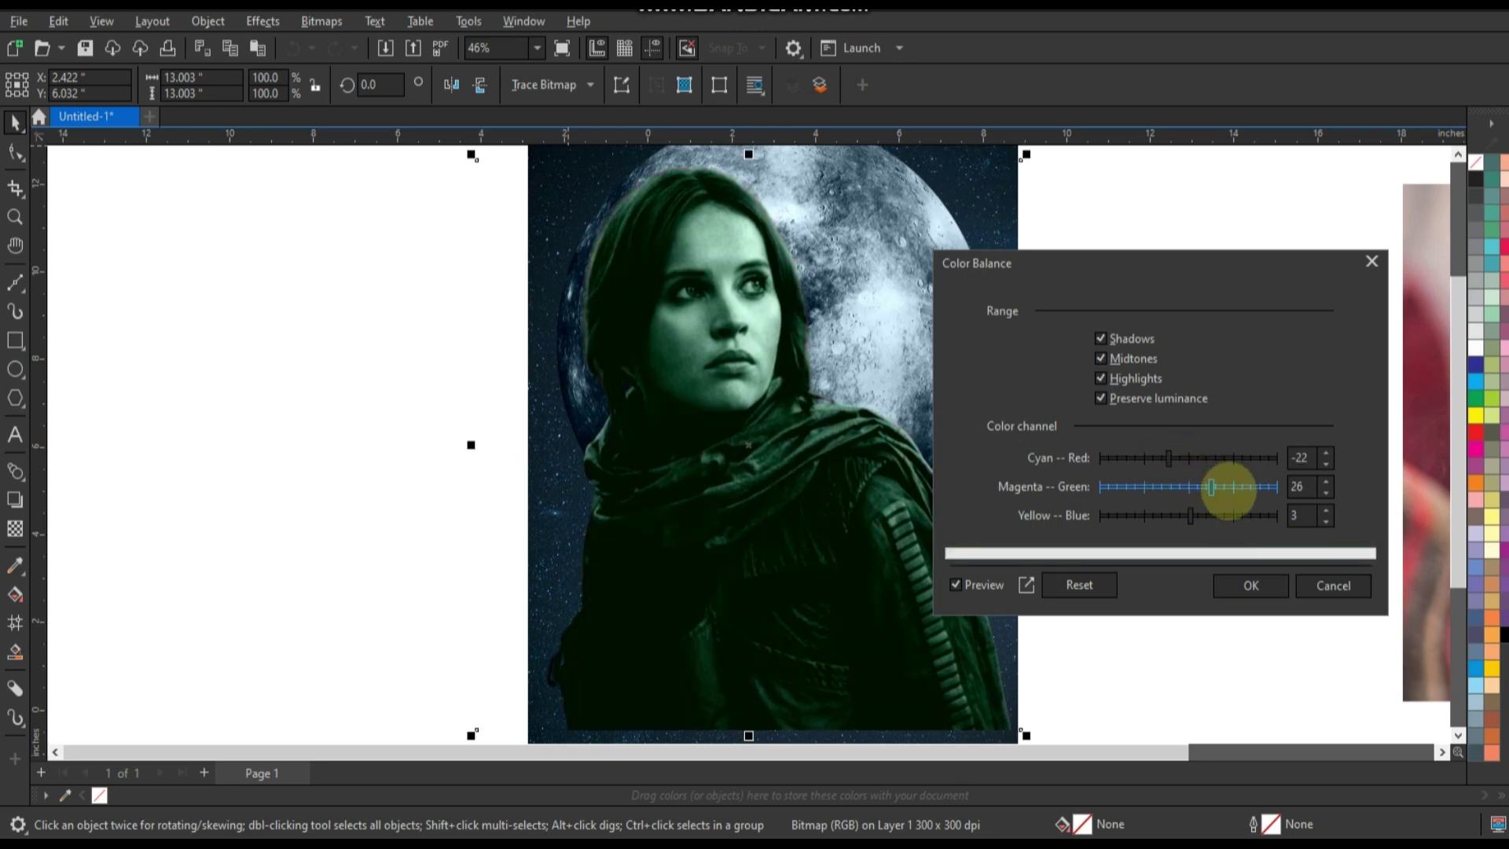
left_click(1251, 584)
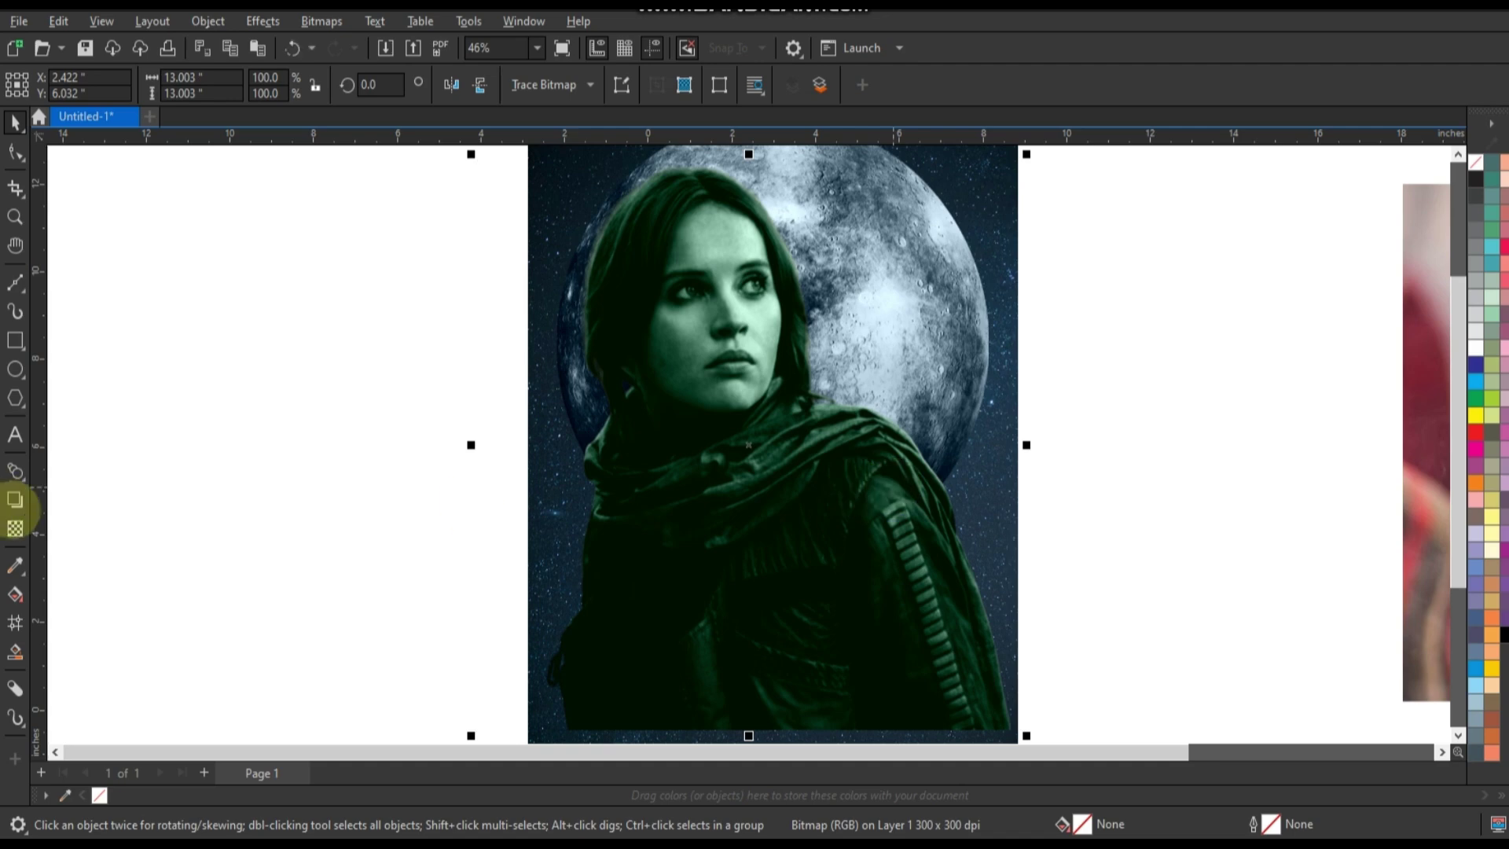
Fade the overlay with a fountain transparency so the moon shows through behind her
left_click(15, 529)
left_click_drag(578, 407, 776, 433)
left_click_drag(578, 407, 555, 379)
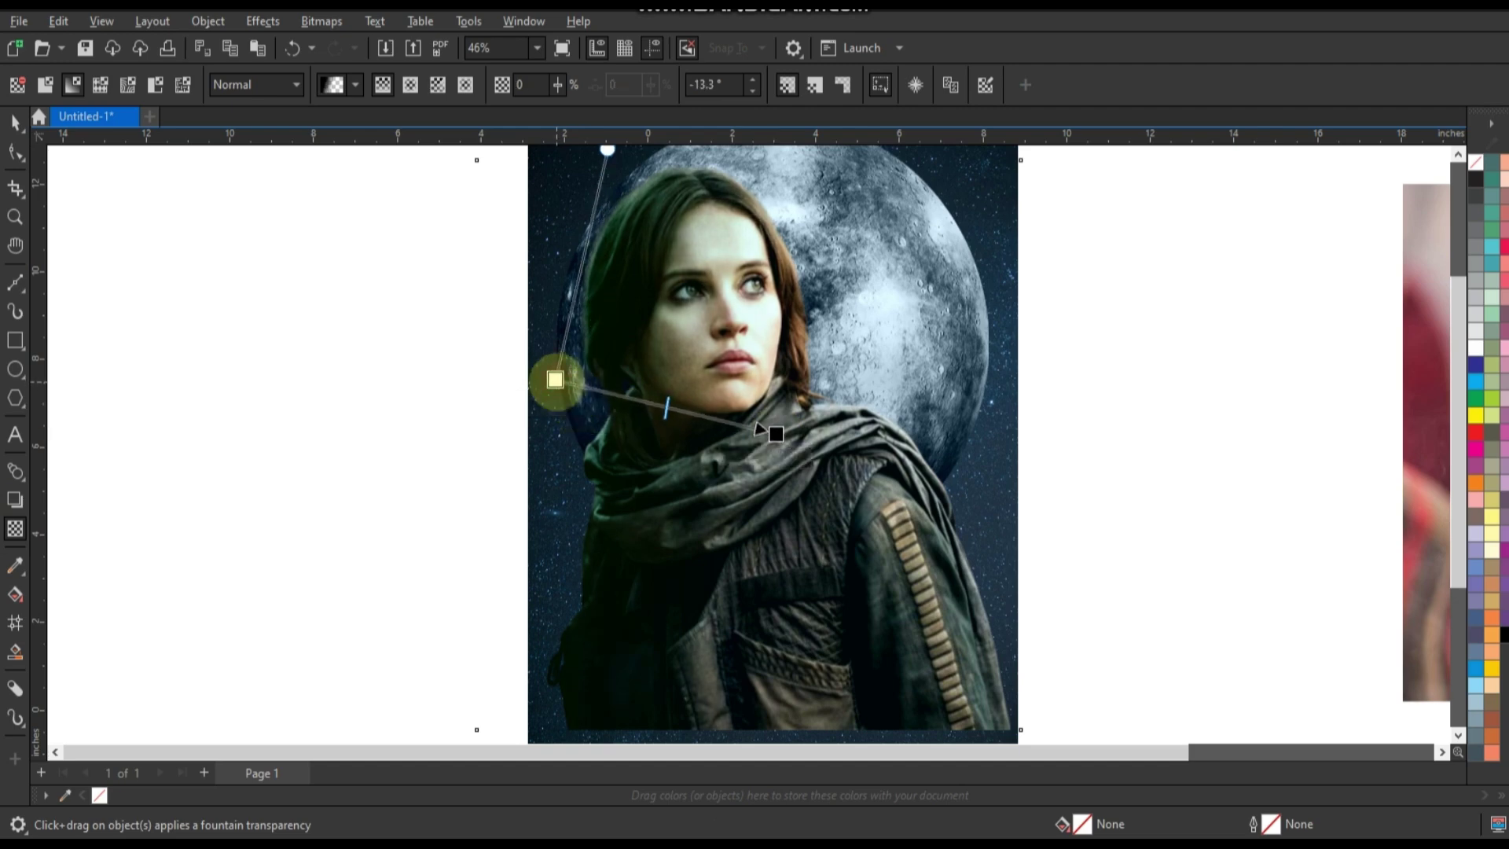
left_click_drag(556, 380, 562, 386)
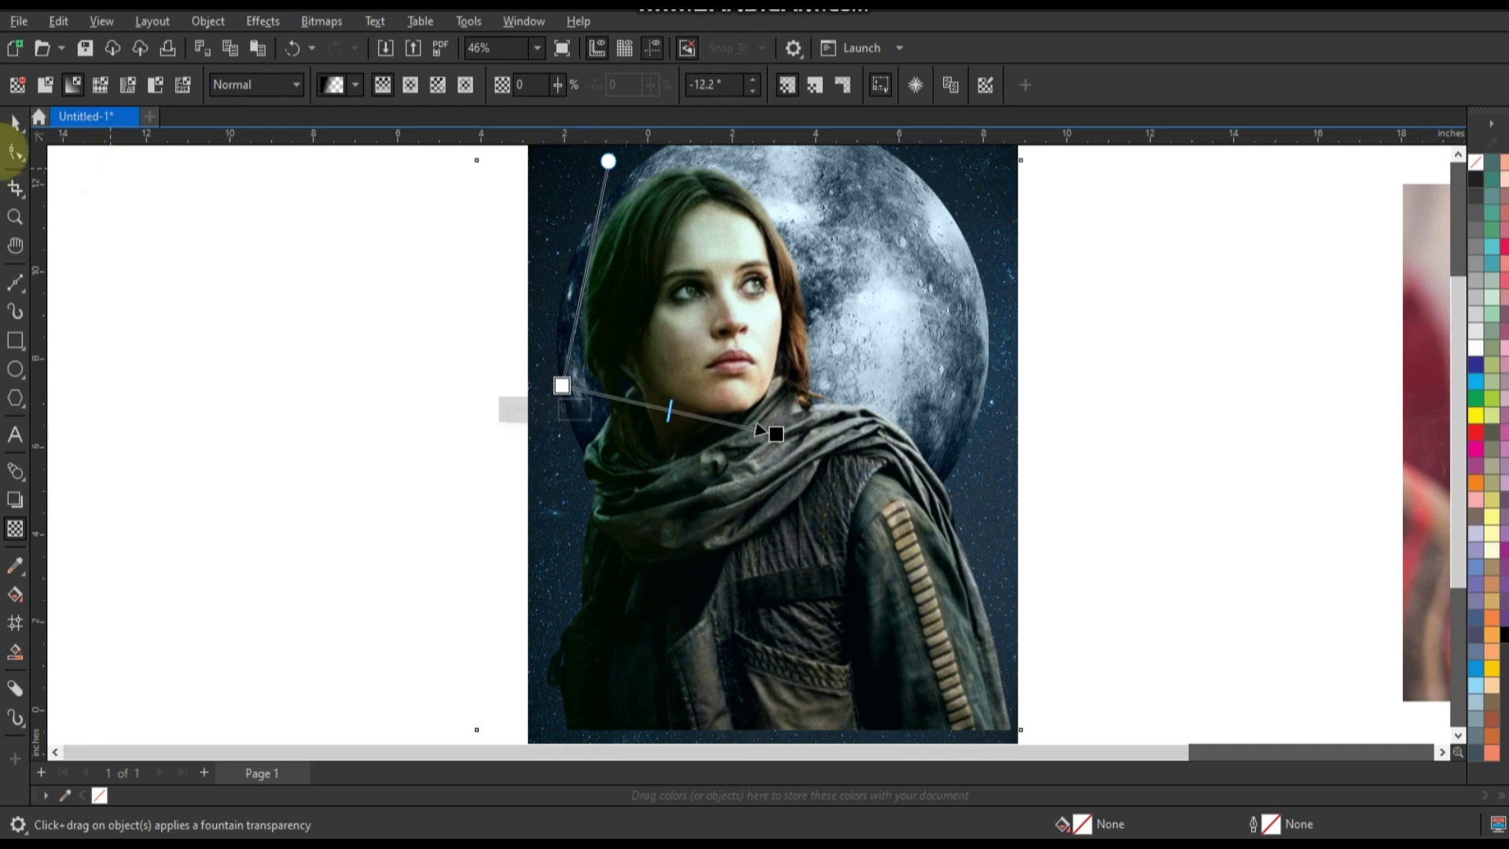
left_click(15, 123)
left_click(302, 369)
Apply Color Balance -22 / 26 / 3 to the left woman-on-stars image
scroll(302, 370, "down", 2)
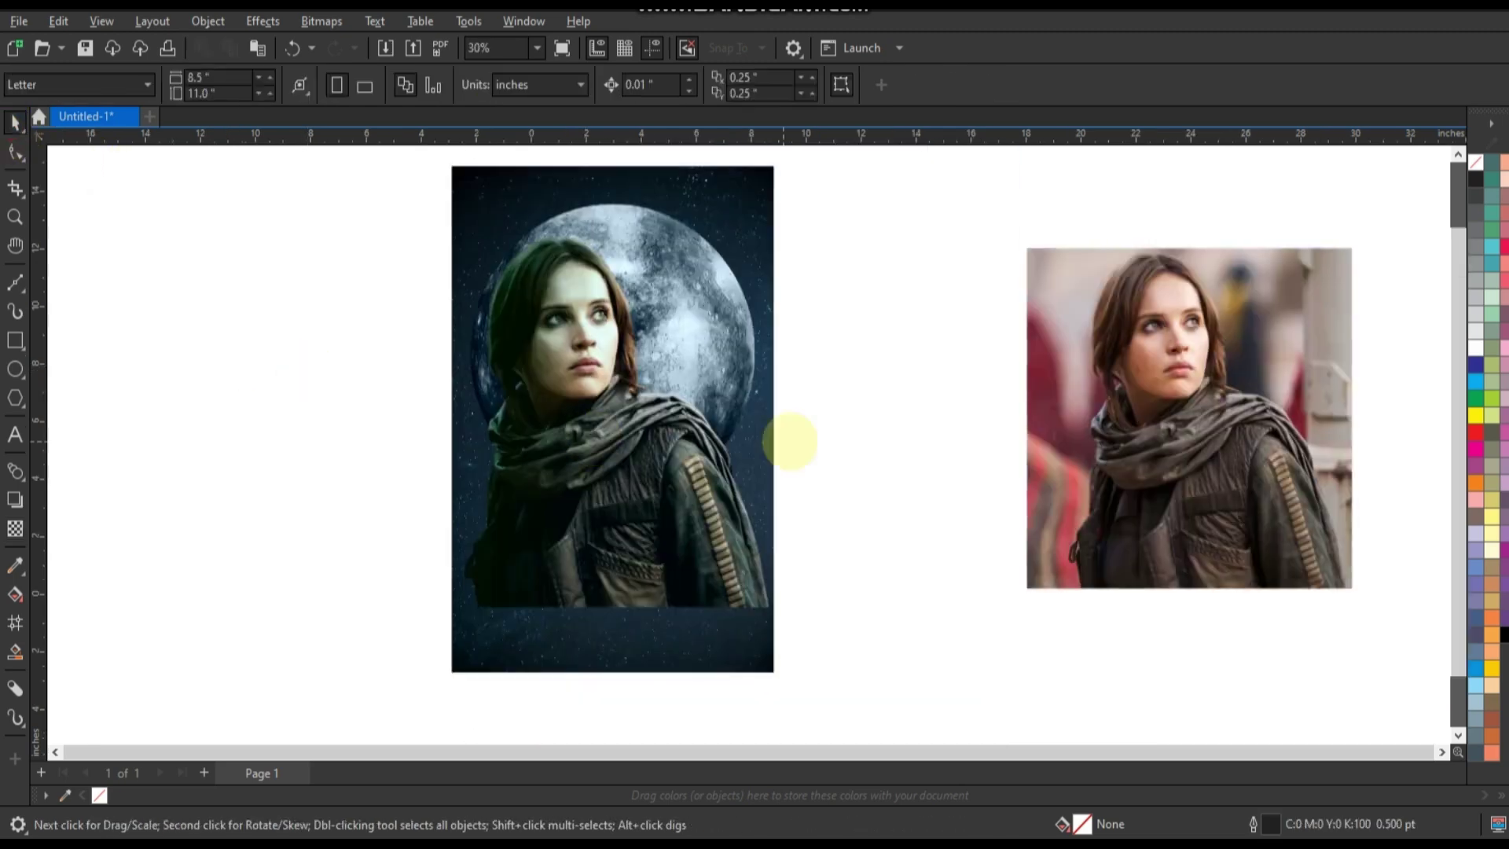
left_click(750, 652)
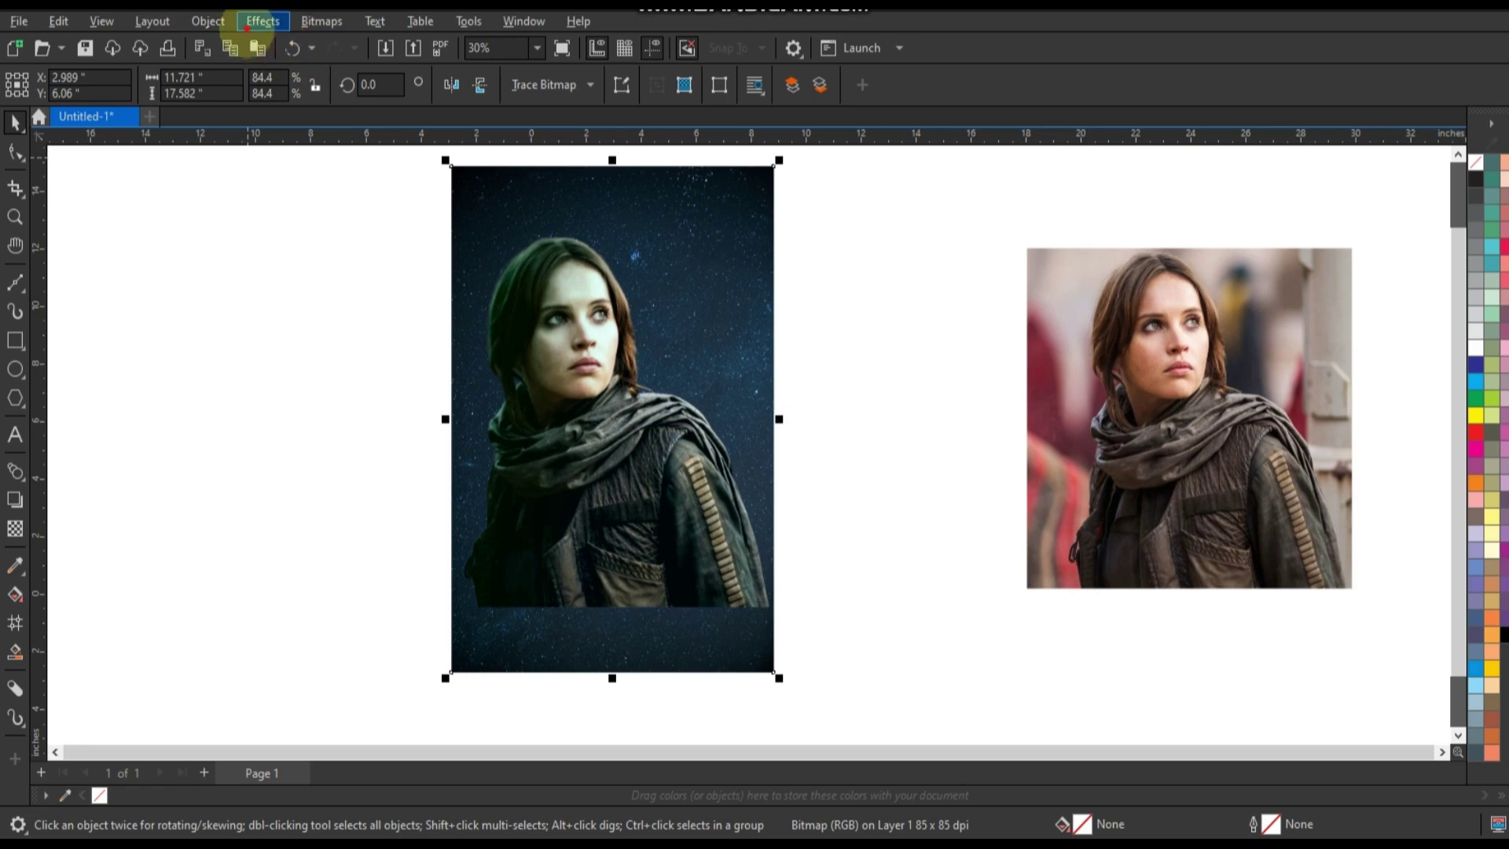
left_click(262, 21)
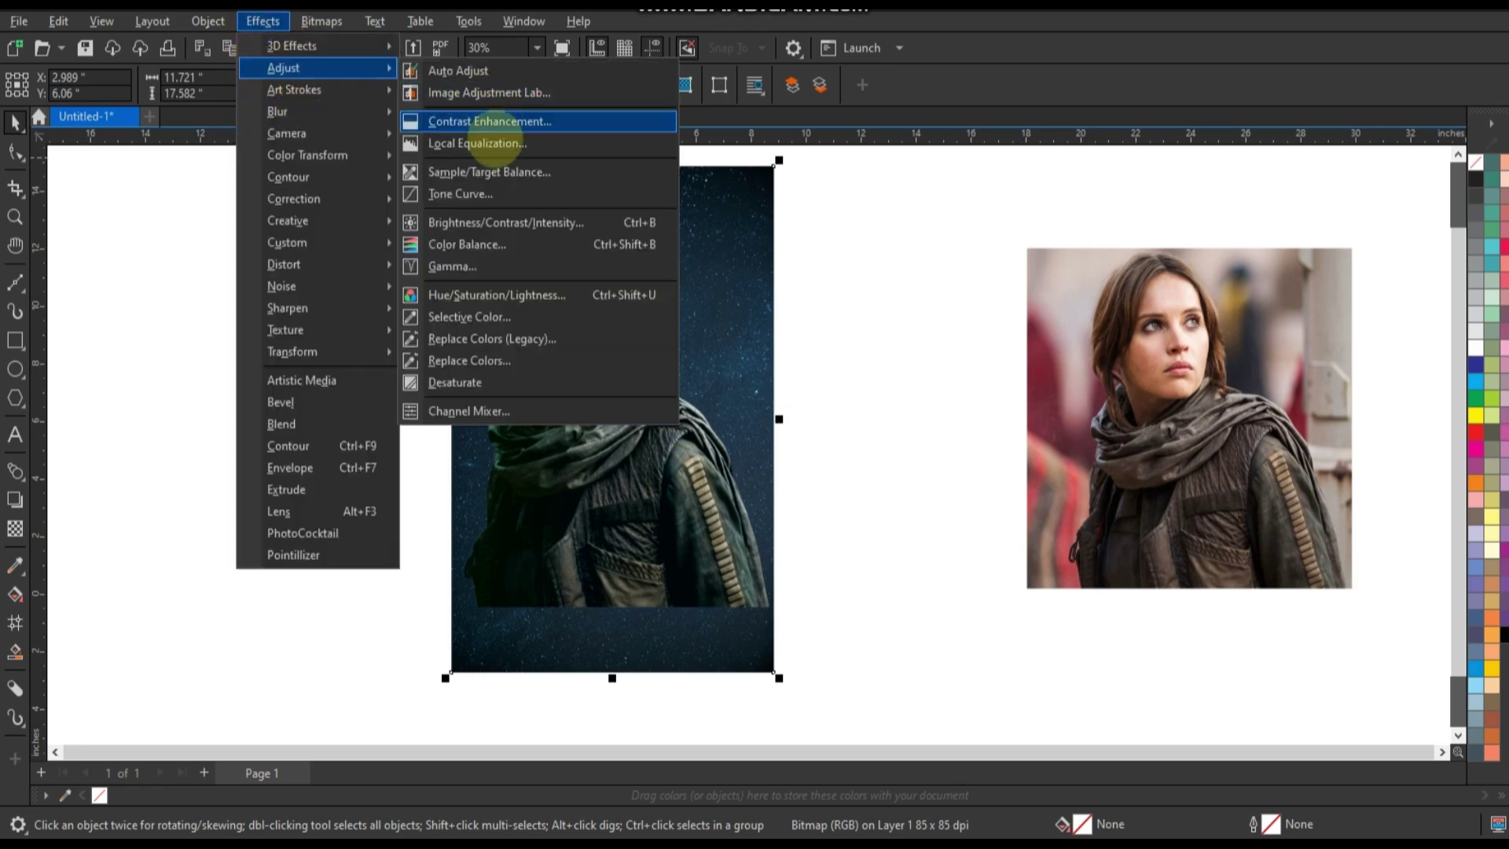
left_click(459, 243)
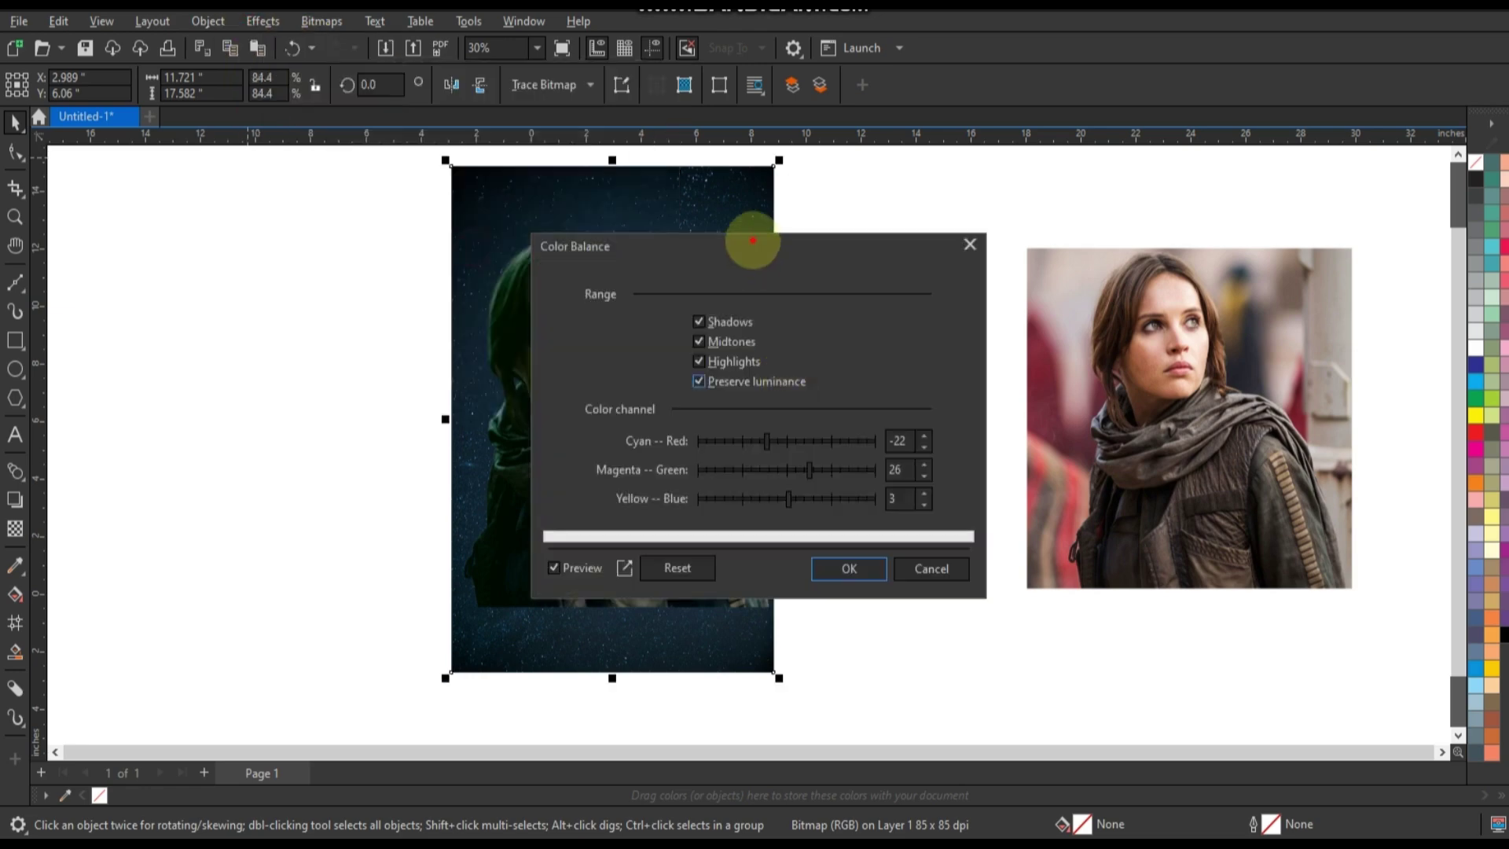
left_click_drag(757, 245, 1064, 283)
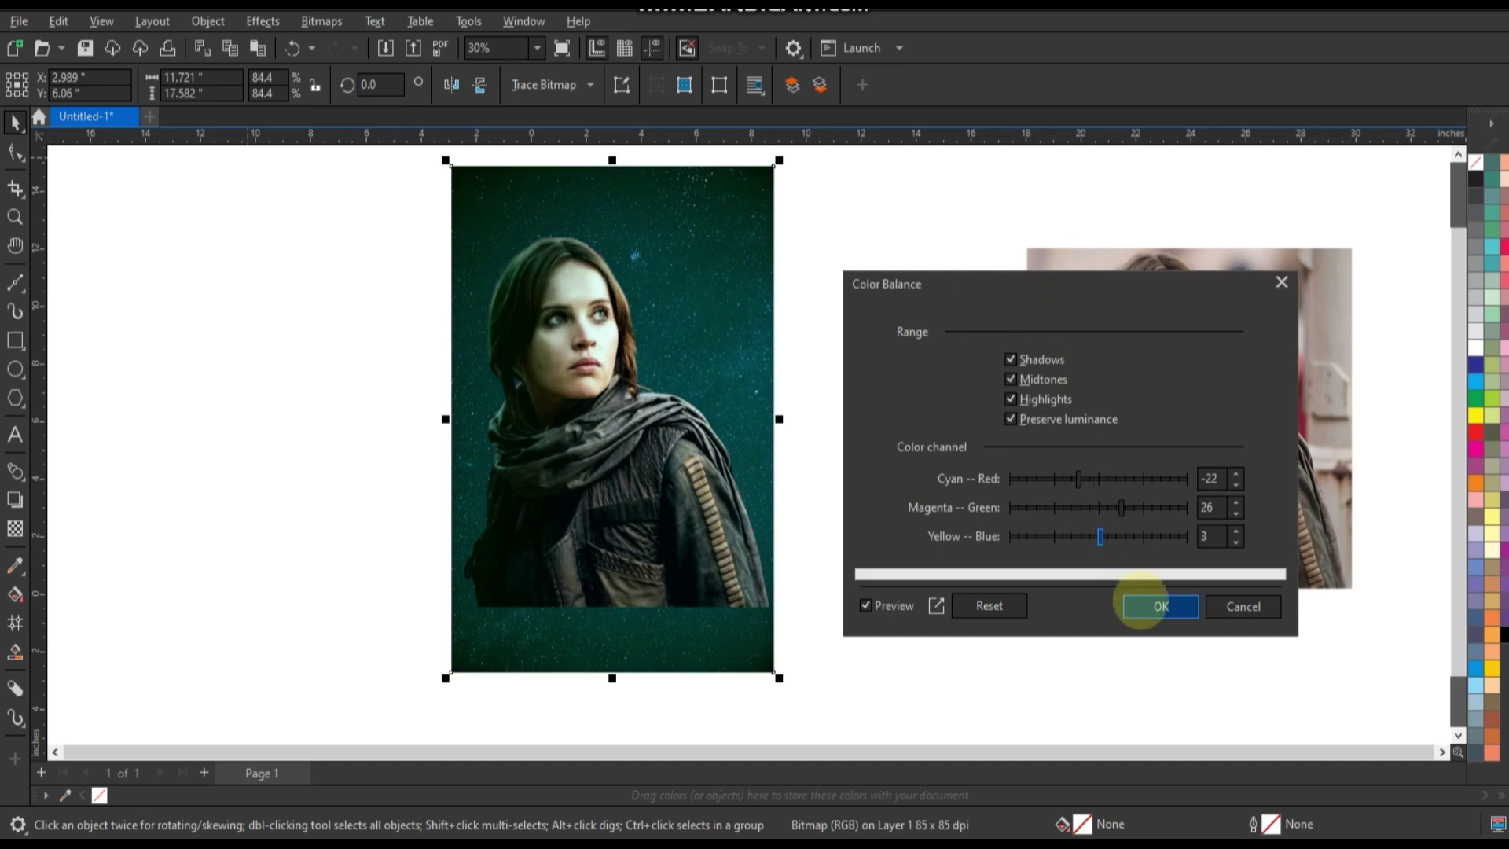
left_click(1161, 607)
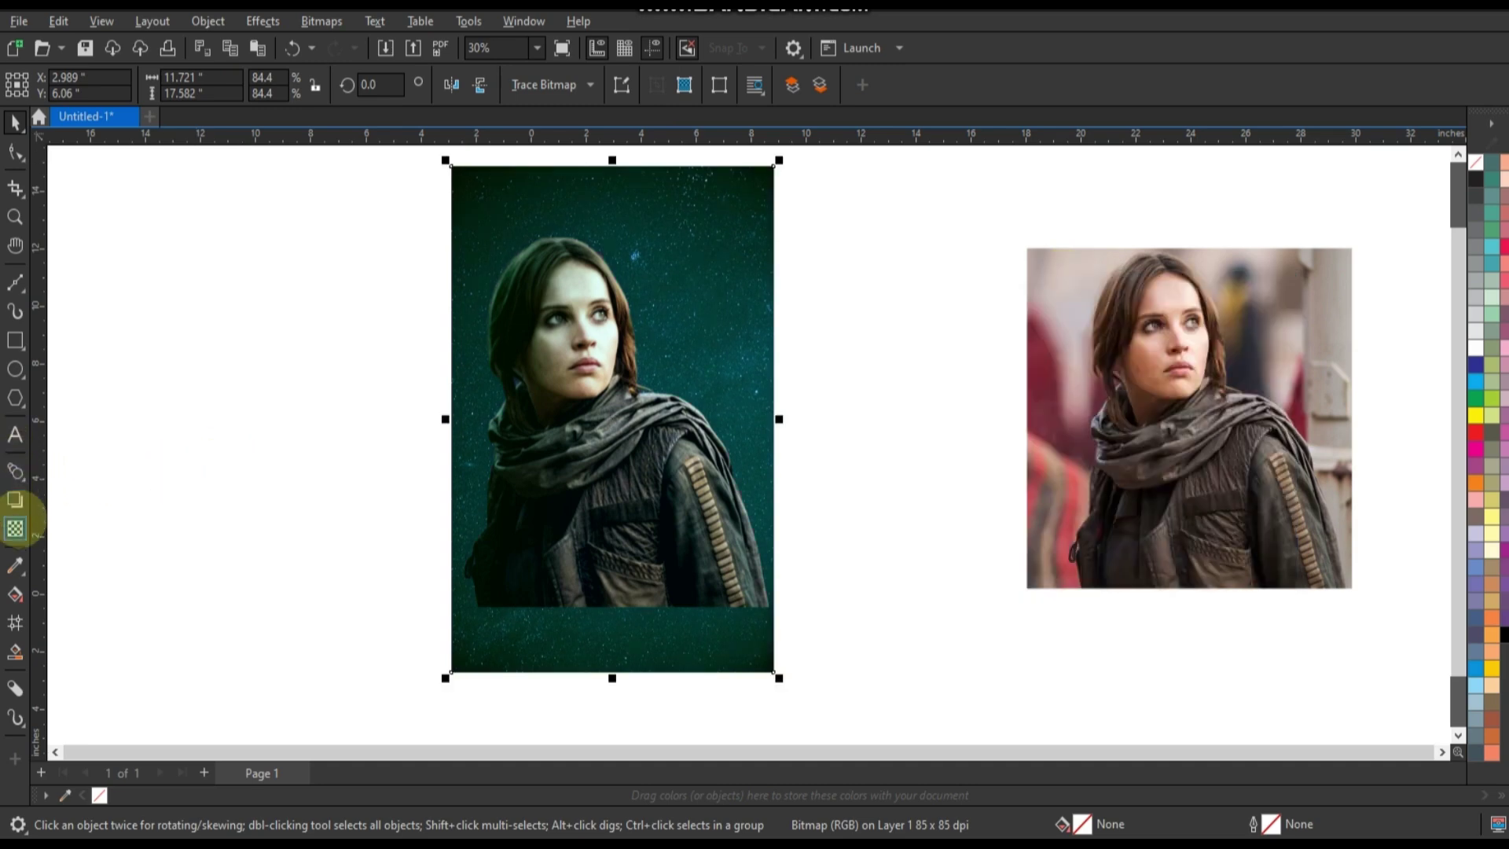
left_click(15, 529)
Apply a fountain transparency to the teal woman image, moving its start node higher and its end node outward
left_click_drag(628, 426, 490, 422)
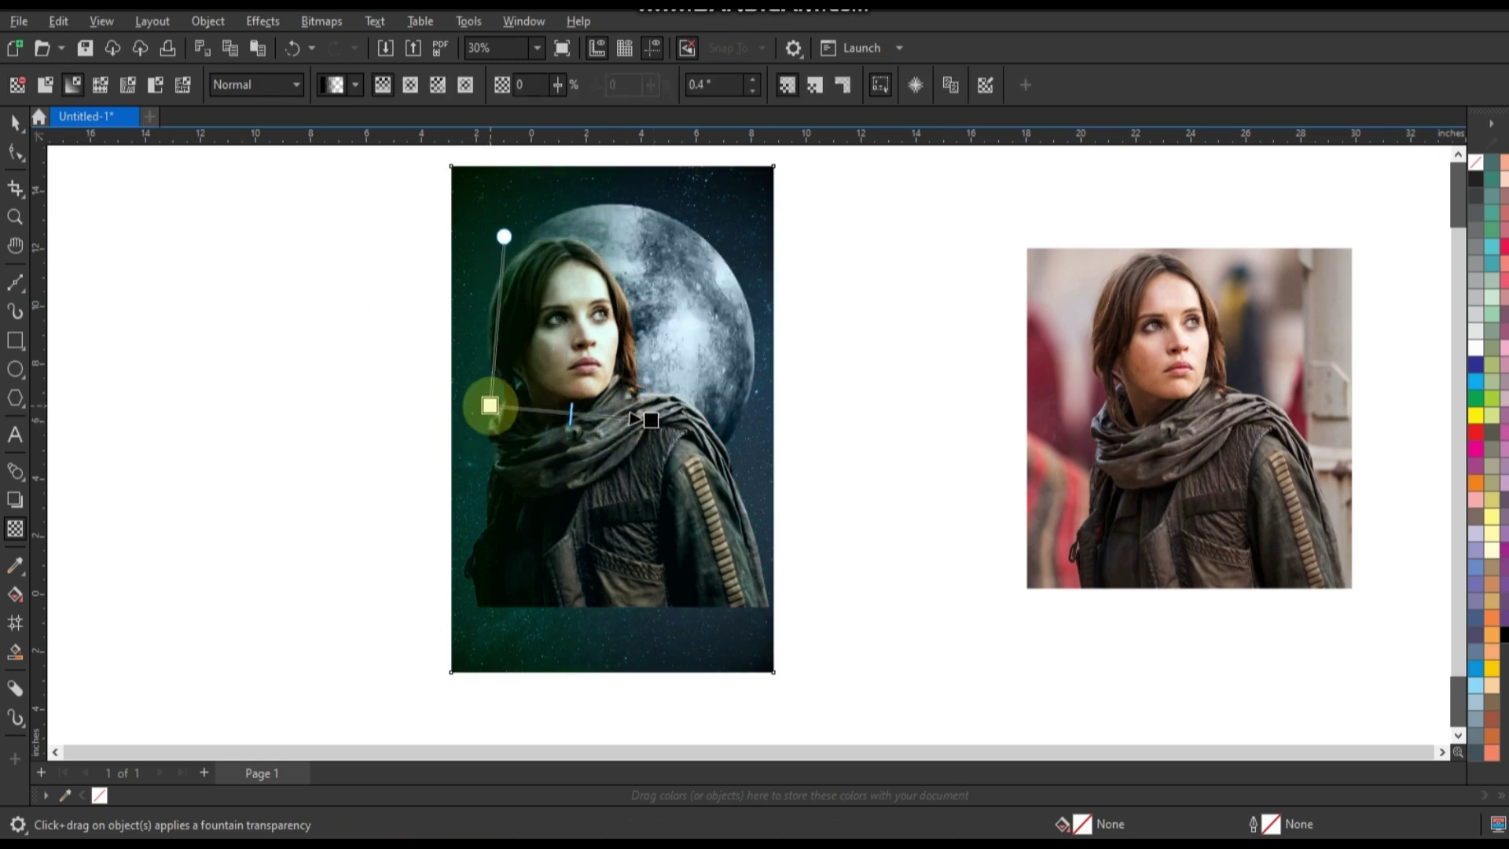
left_click_drag(490, 422, 500, 387)
left_click_drag(651, 420, 679, 434)
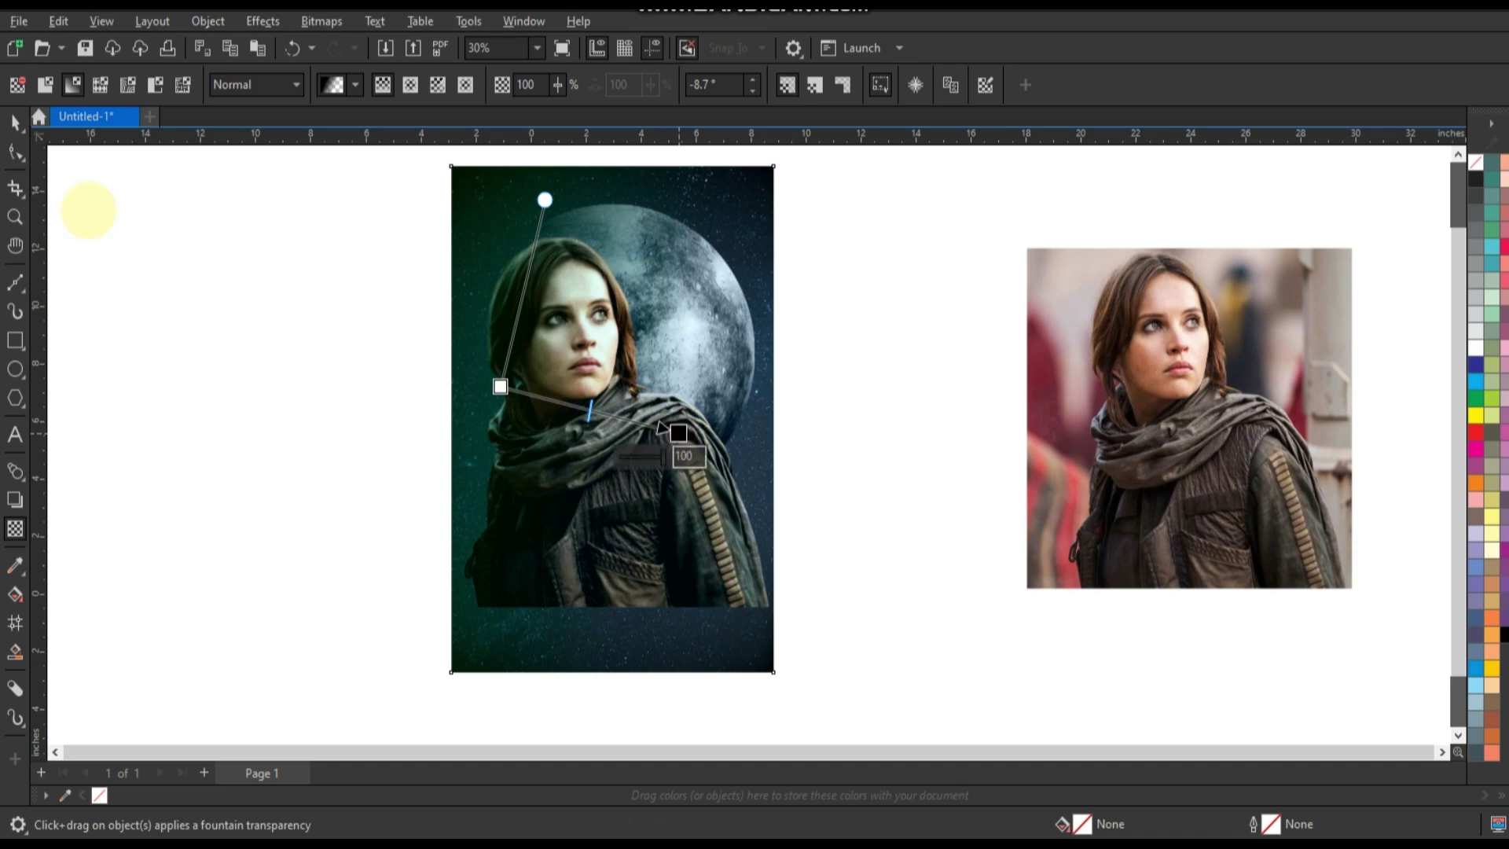
left_click(15, 122)
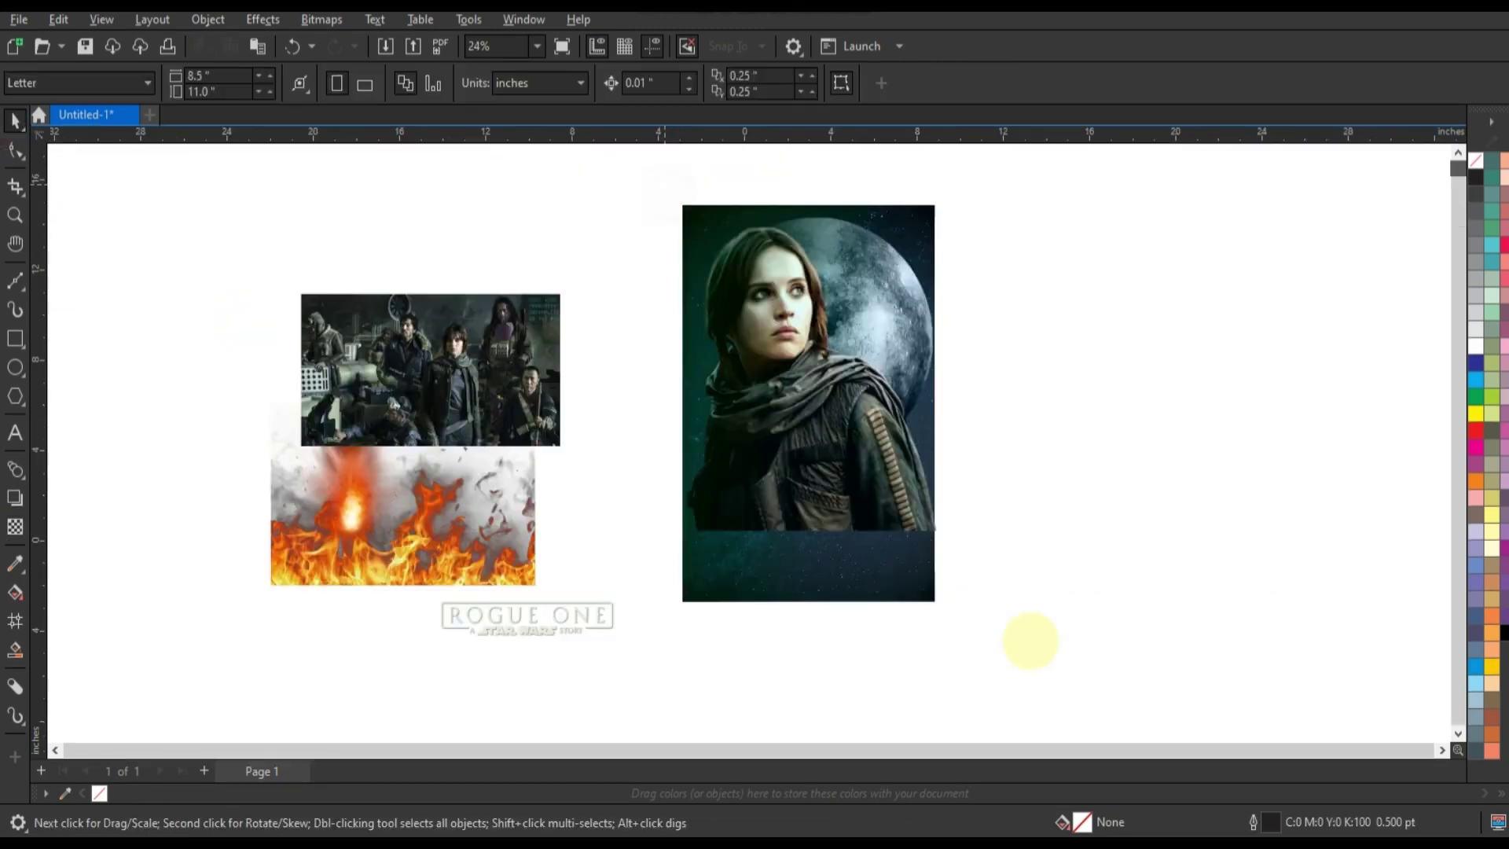
Shift the woman cutout slightly up-left and enlarge it to about 104%
scroll(1032, 608, "up", 2)
left_click(868, 585)
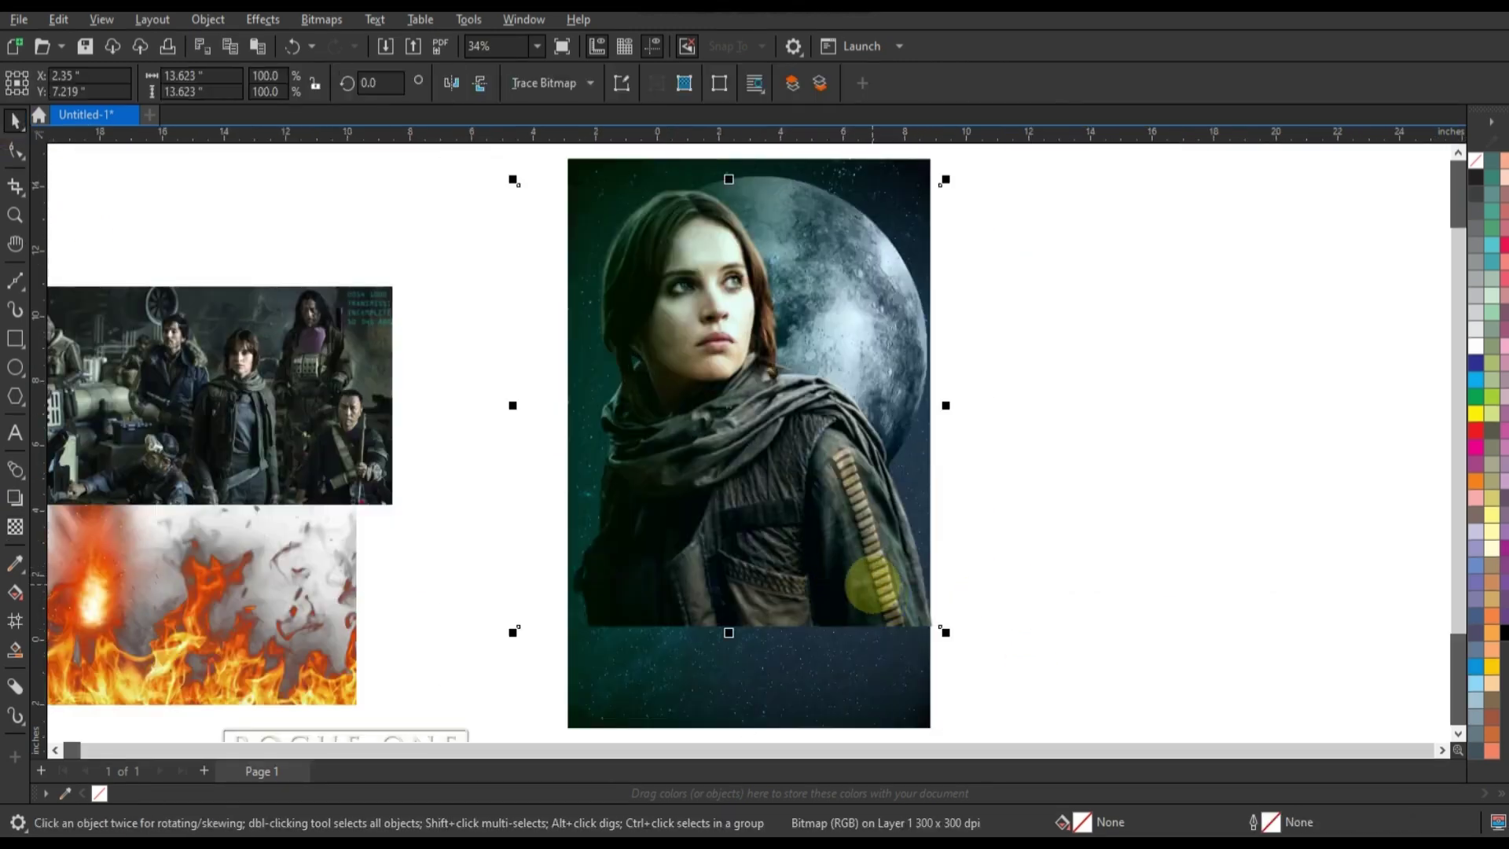
left_click_drag(869, 586, 859, 570)
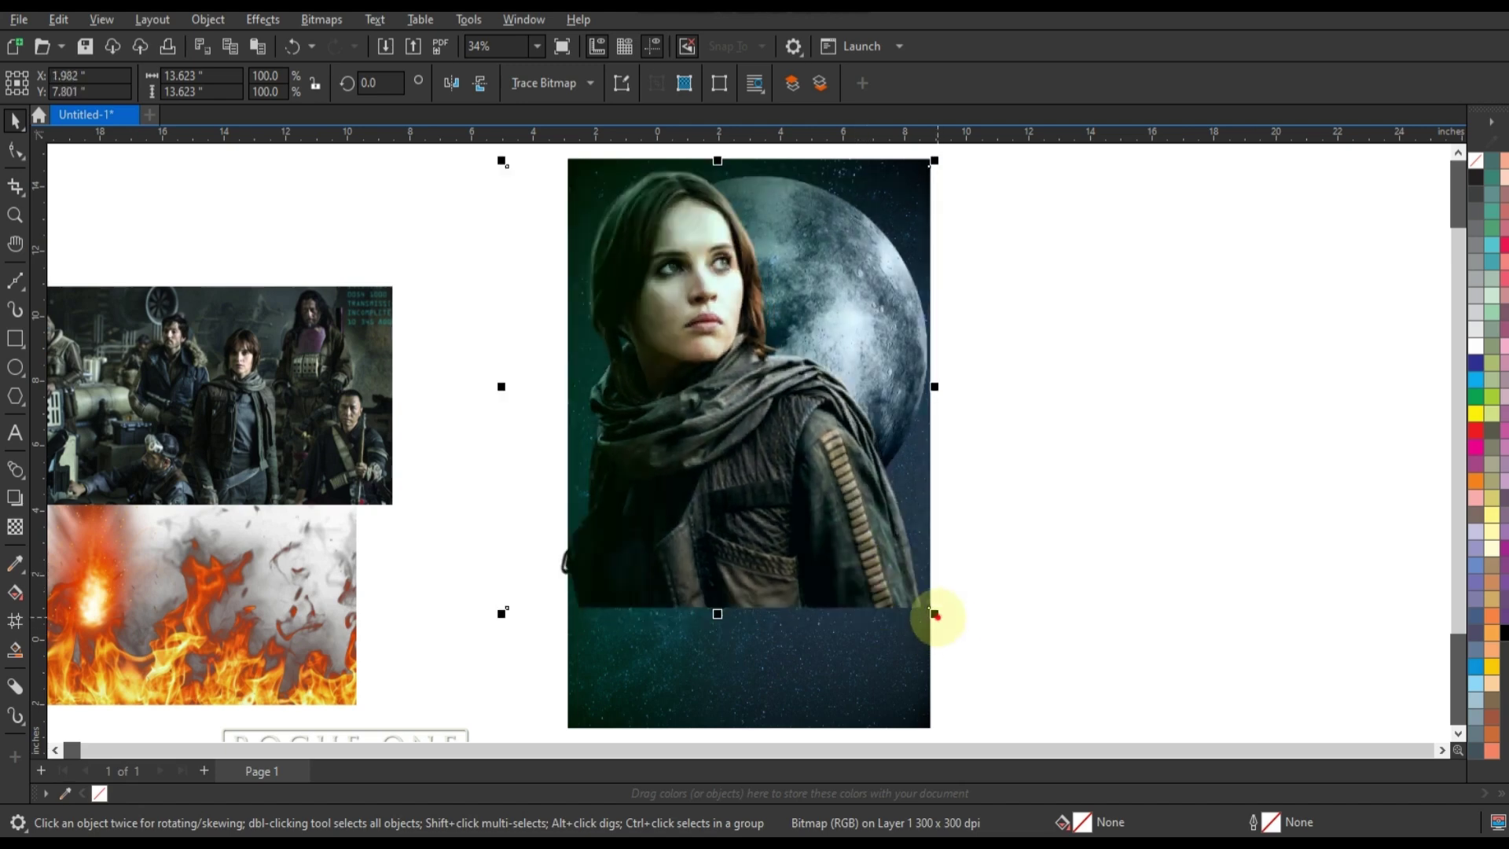
left_click_drag(935, 615, 945, 625)
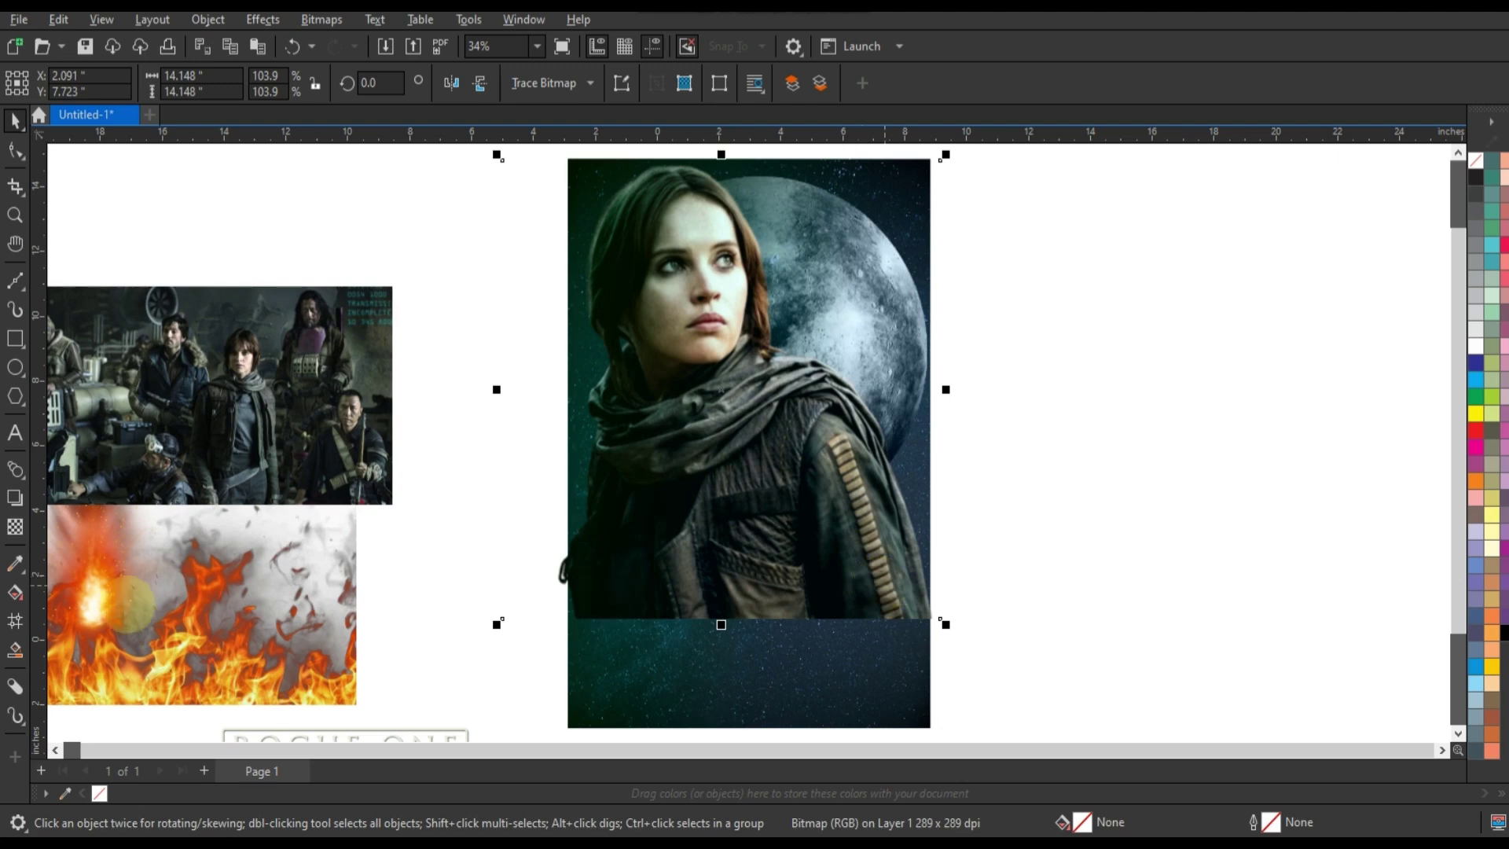
Add a vertical fountain transparency fading the cutout's lower body into the starfield
left_click(15, 527)
left_click_drag(727, 464, 734, 582)
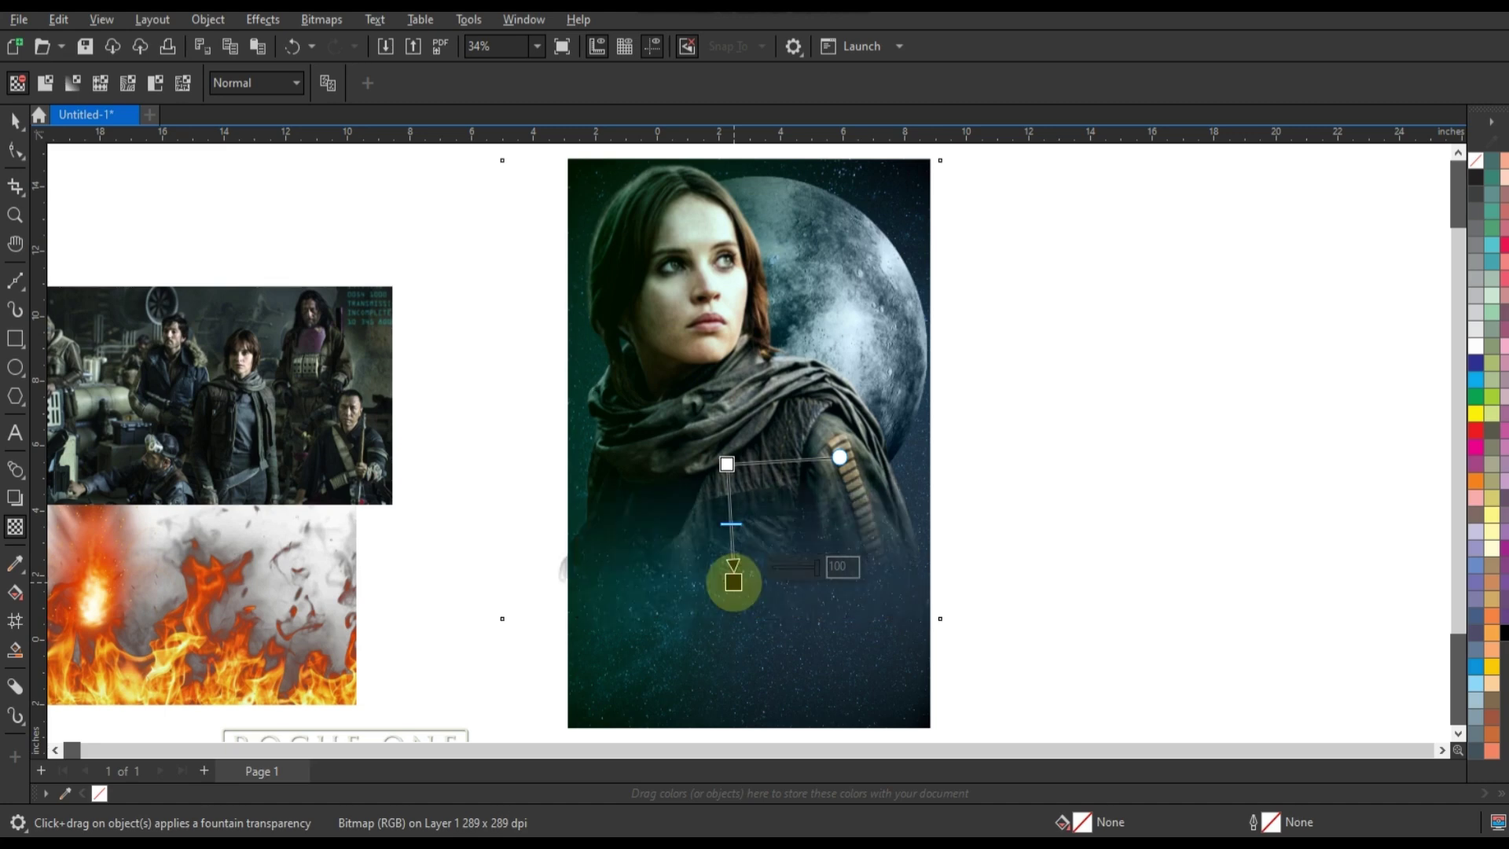
left_click_drag(734, 581, 735, 592)
left_click(727, 465)
left_click_drag(727, 464, 731, 474)
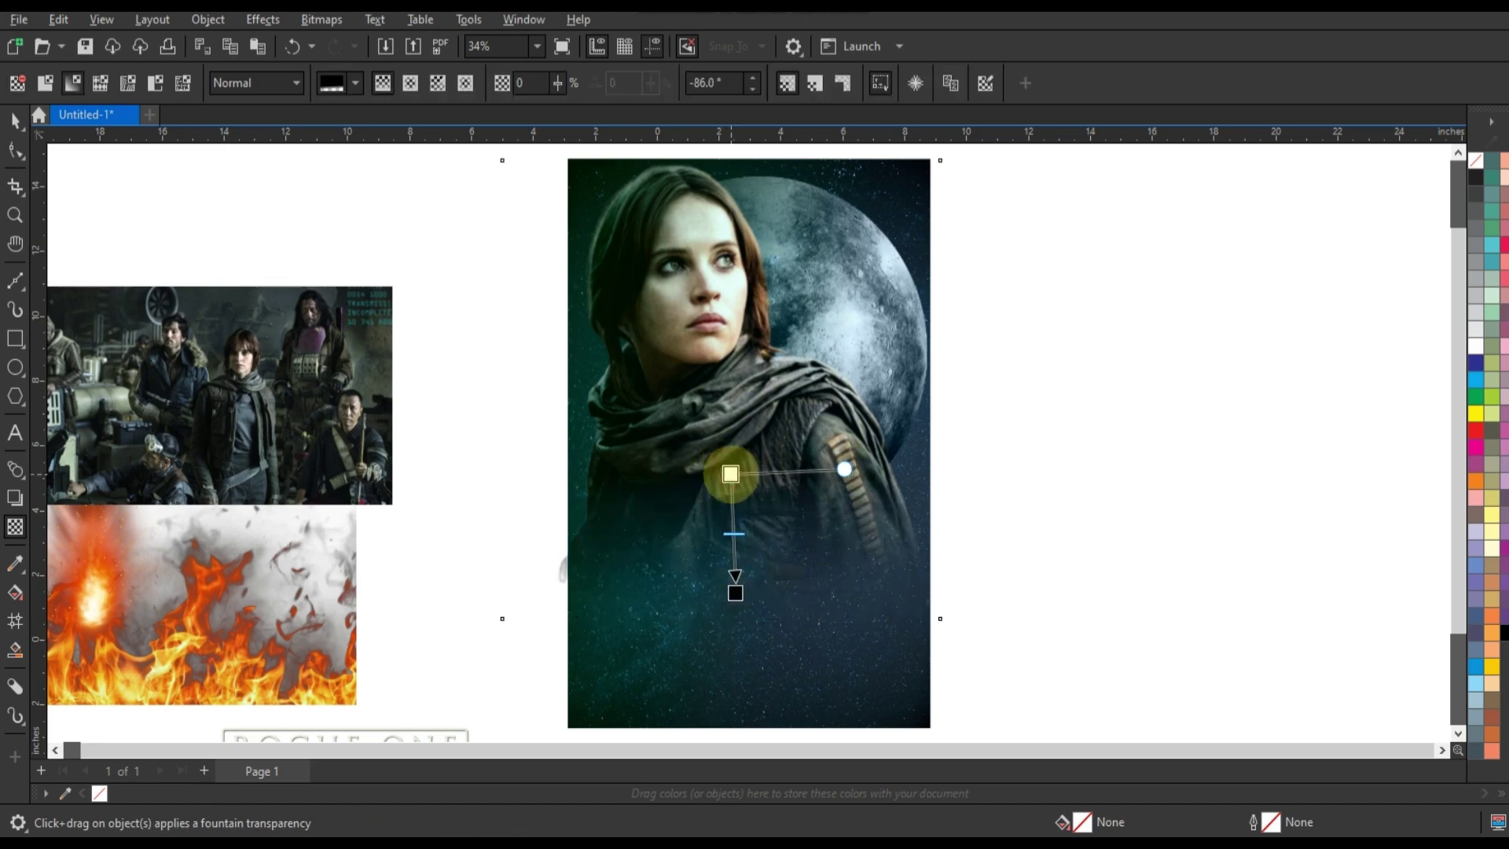
left_click(15, 120)
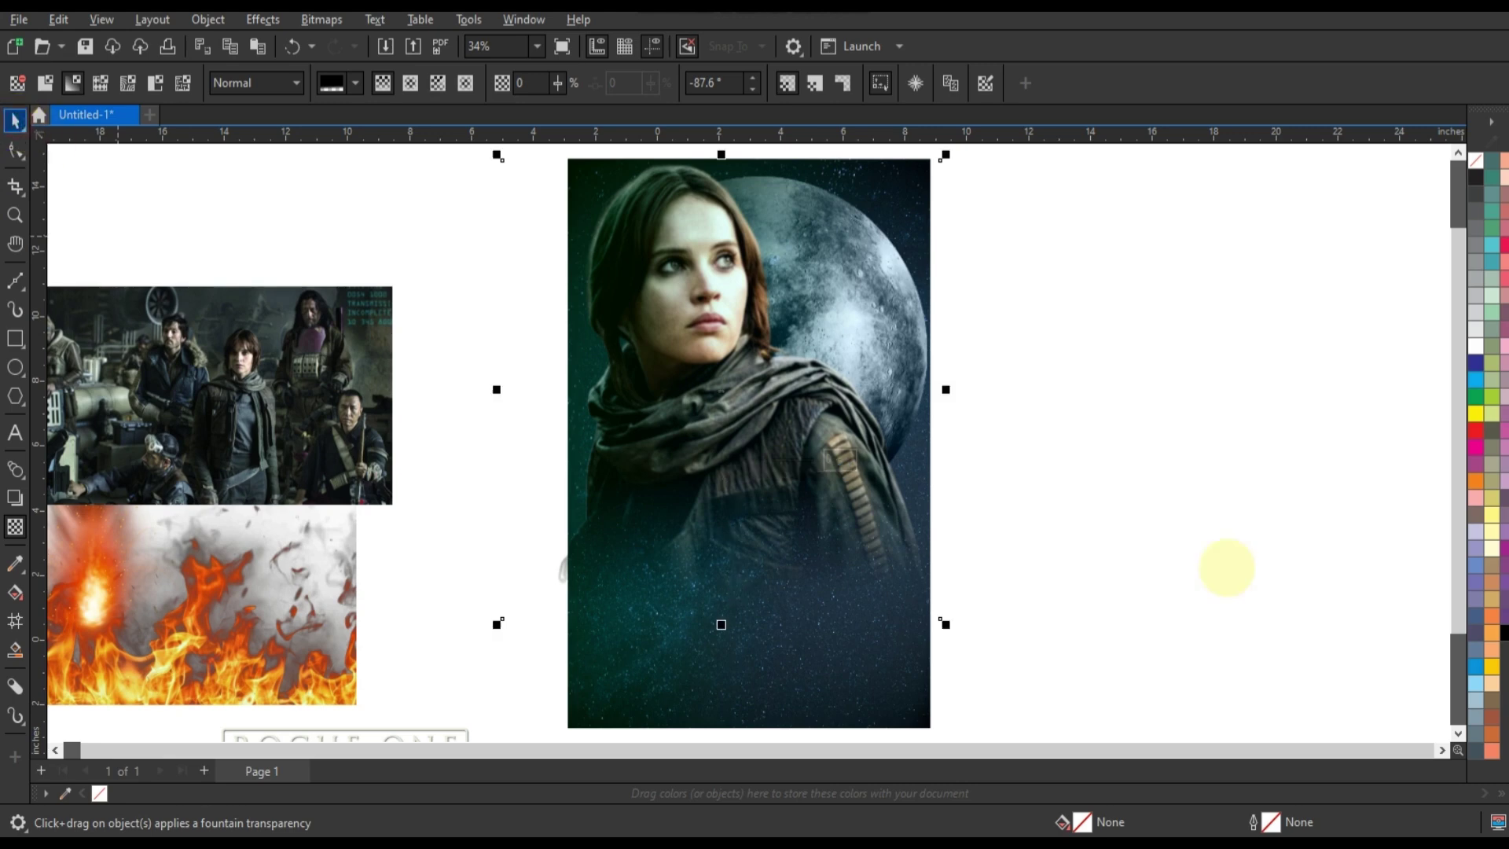
left_click(1231, 568)
Draw an 11.304 × 17.247 in rectangle with F6 exactly covering the poster
left_click(899, 539)
key("F6")
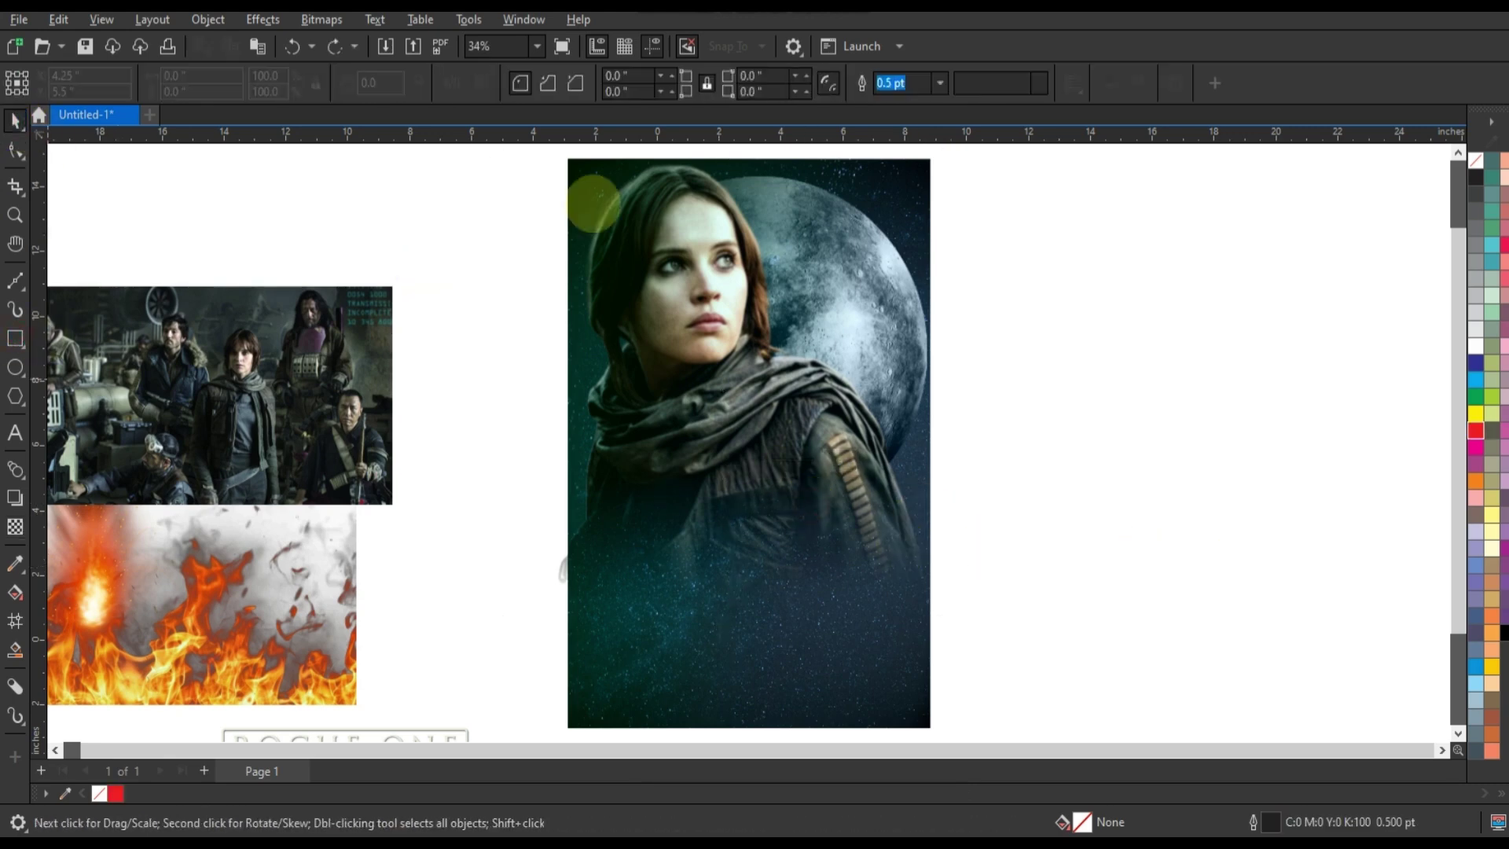
left_click_drag(574, 163, 926, 717)
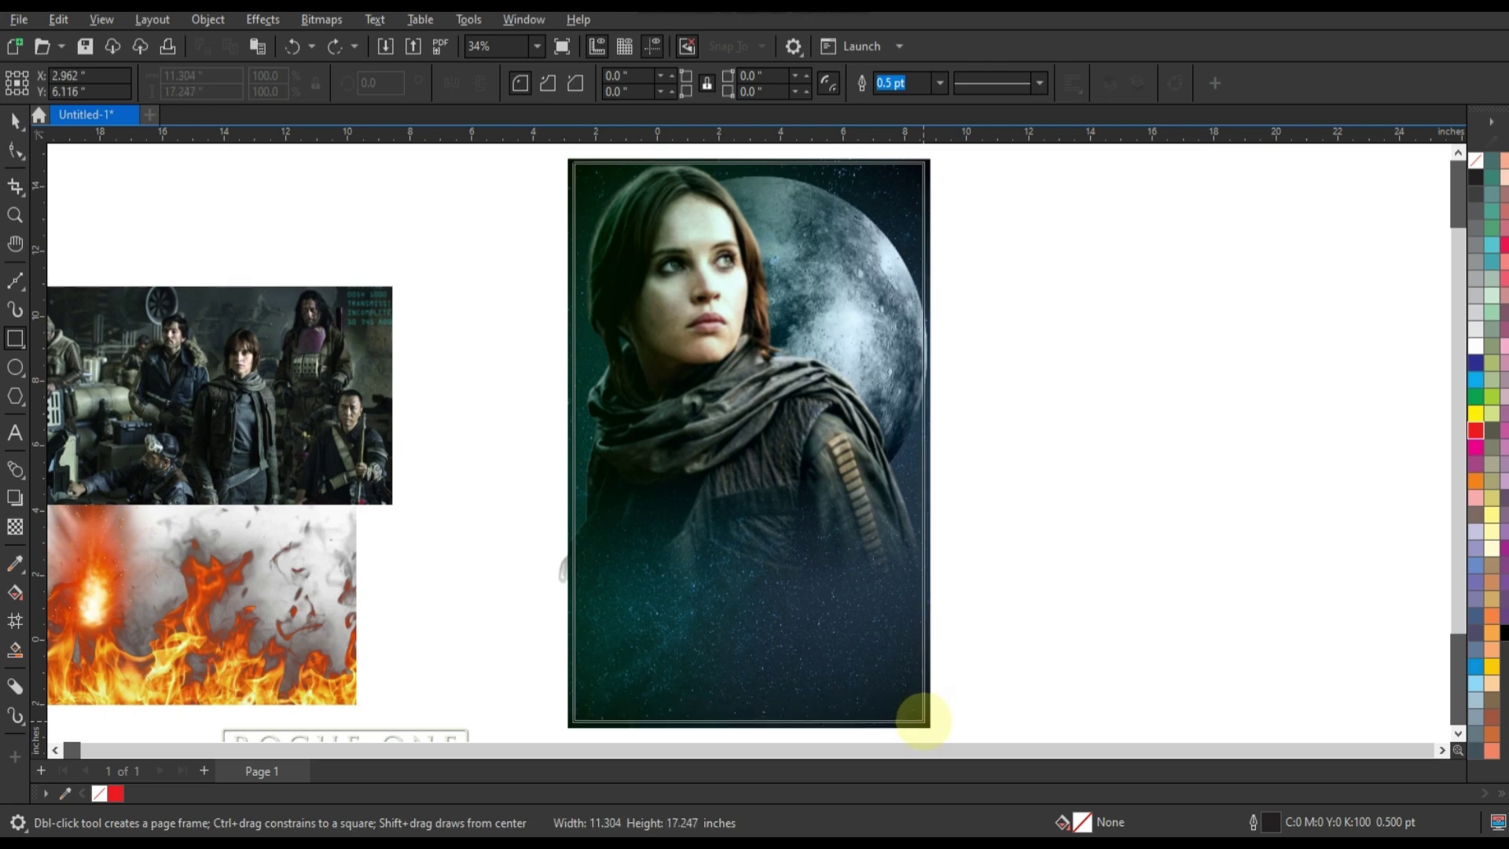
left_click(15, 120)
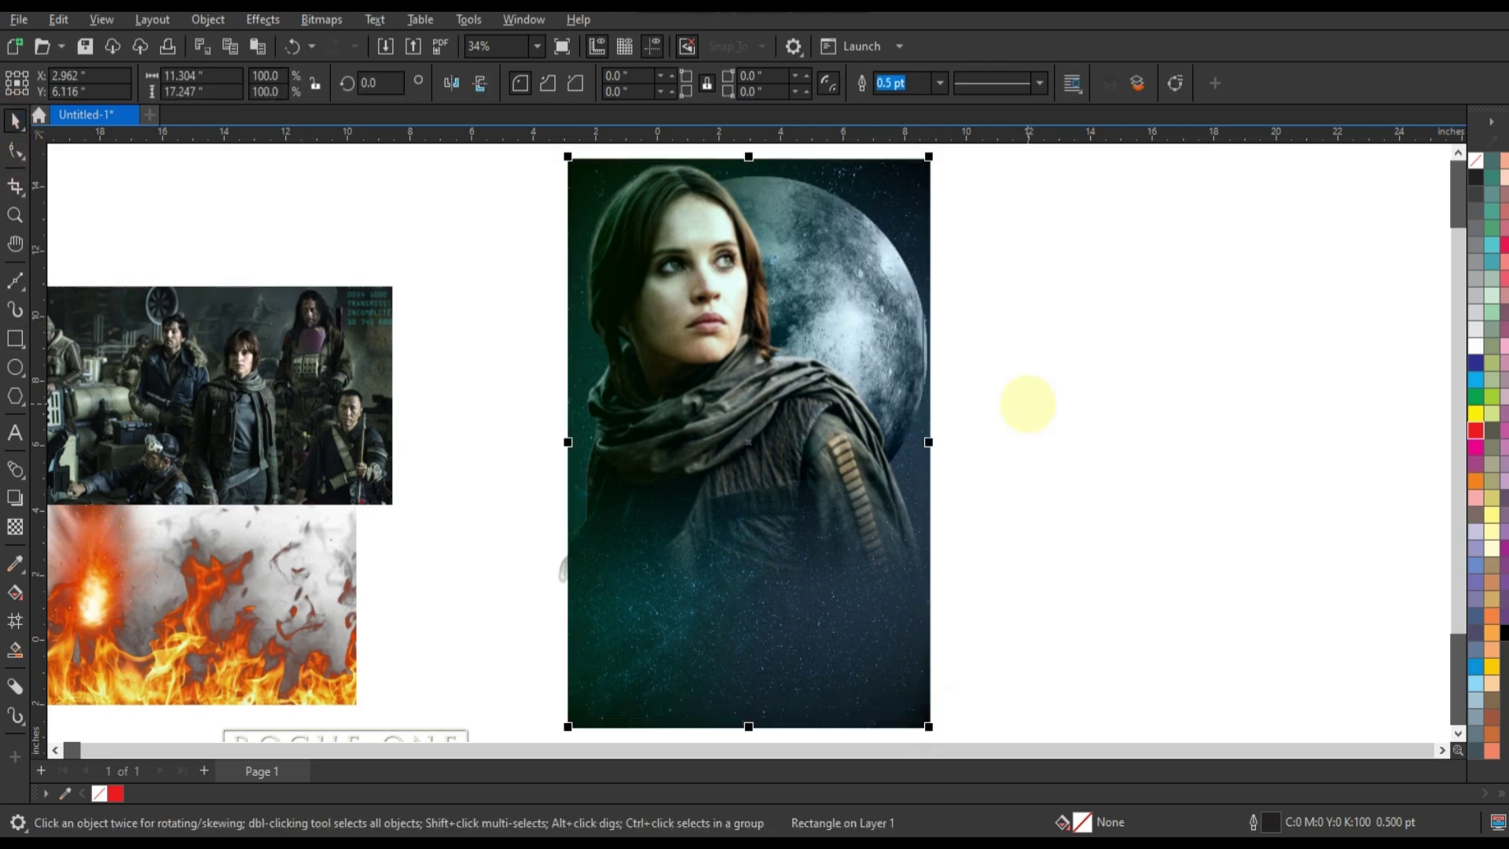
left_click(1029, 402)
scroll(1029, 402, "down", 2)
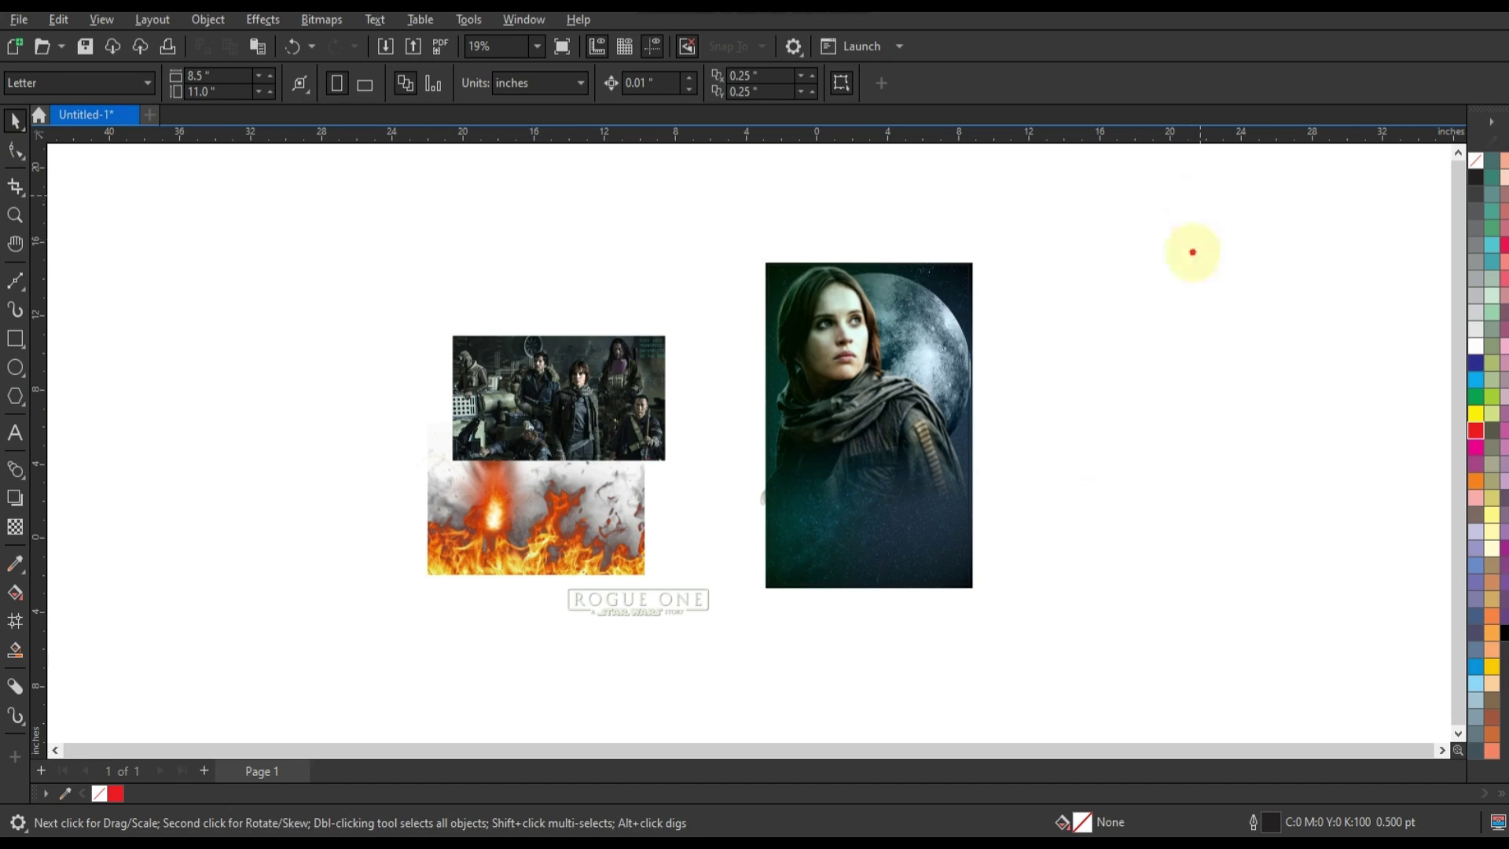
Select the poster's layered pieces, then clear the selection
left_click_drag(769, 659, 684, 665)
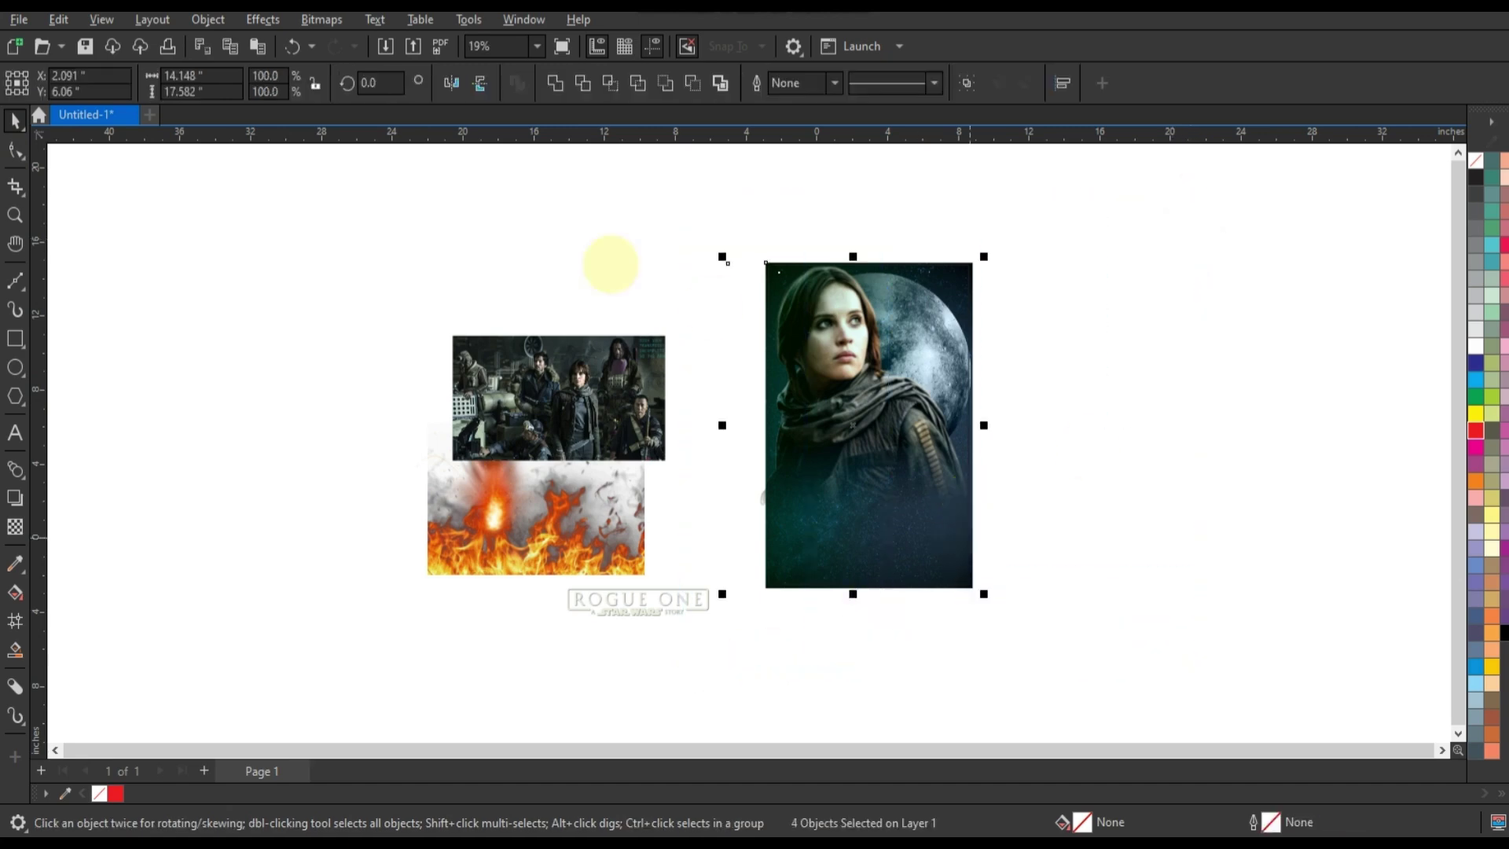
scroll(993, 400, "up", 2)
key("Escape")
left_click(948, 632)
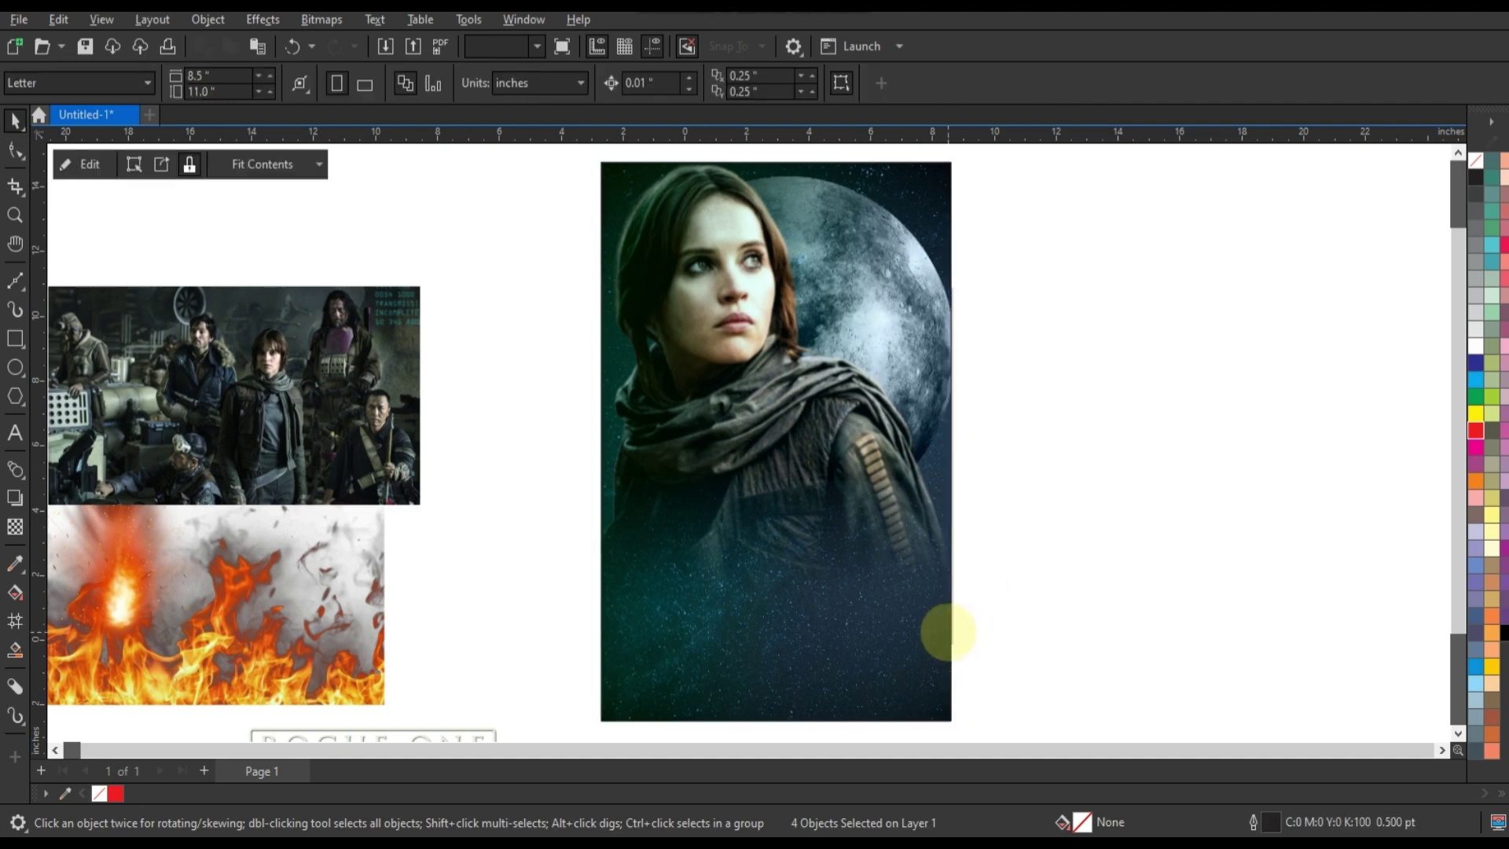
left_click(577, 461)
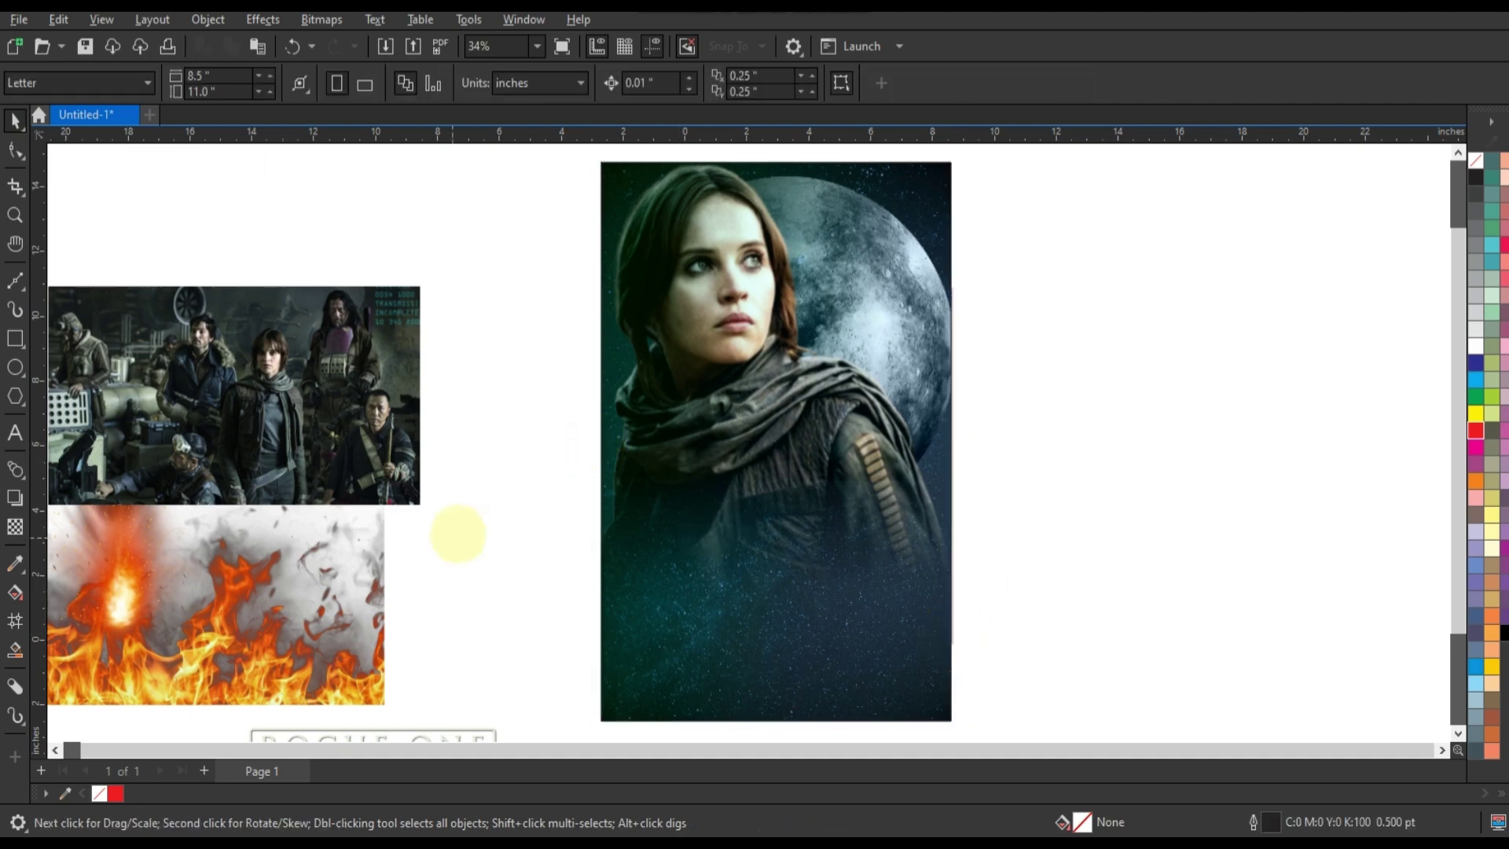
Move the 12.03 × 6.757 in crew photo over the poster's lower half, brought to front
mouse_move(348, 386)
left_mouse_down()
mouse_move(890, 565)
mouse_move(912, 536)
left_mouse_up()
key("shift+Page_Up")
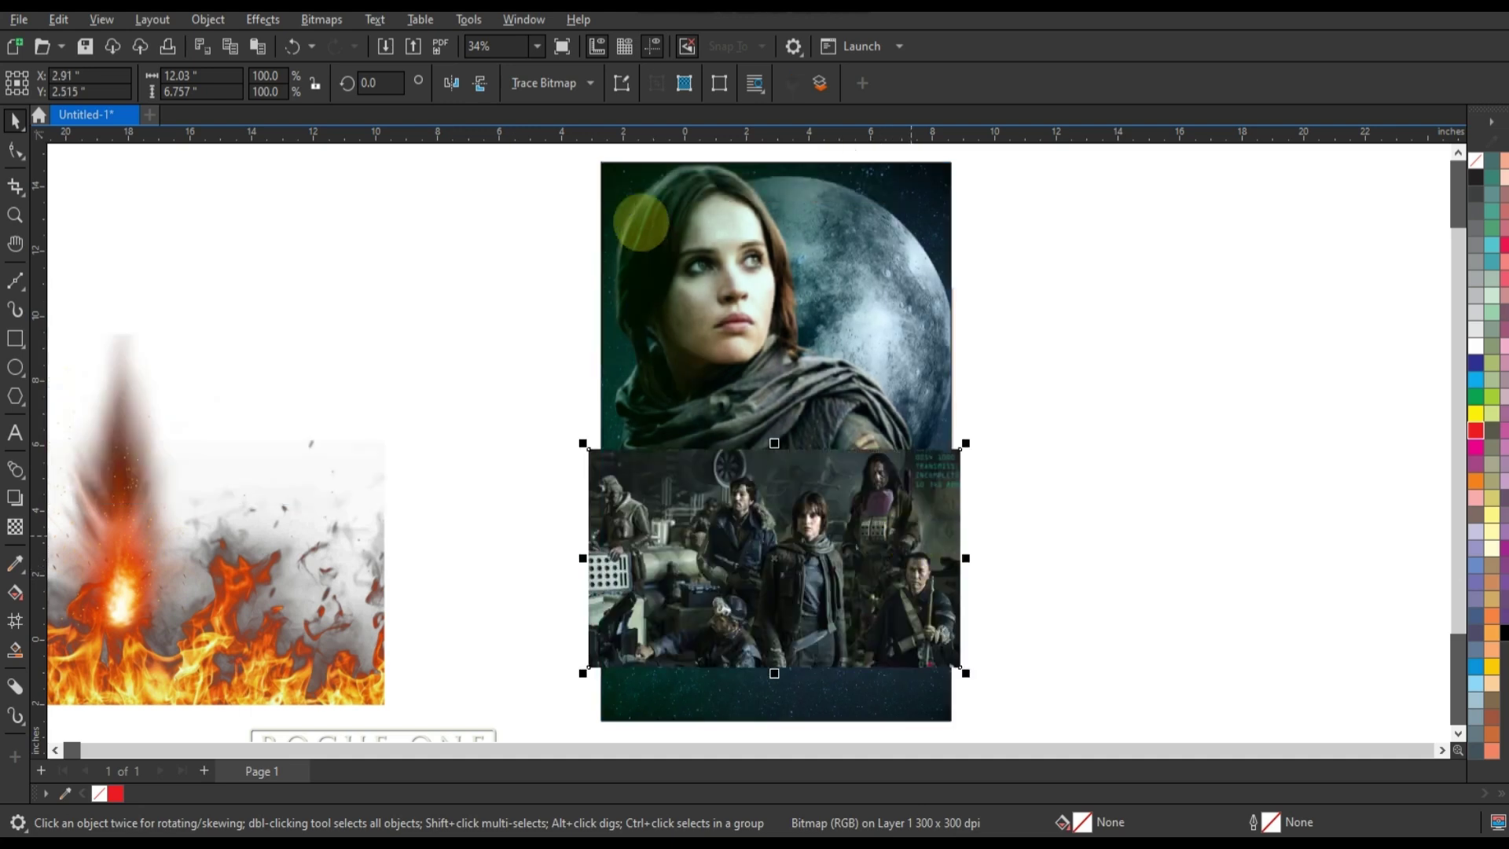
key("shift+F2")
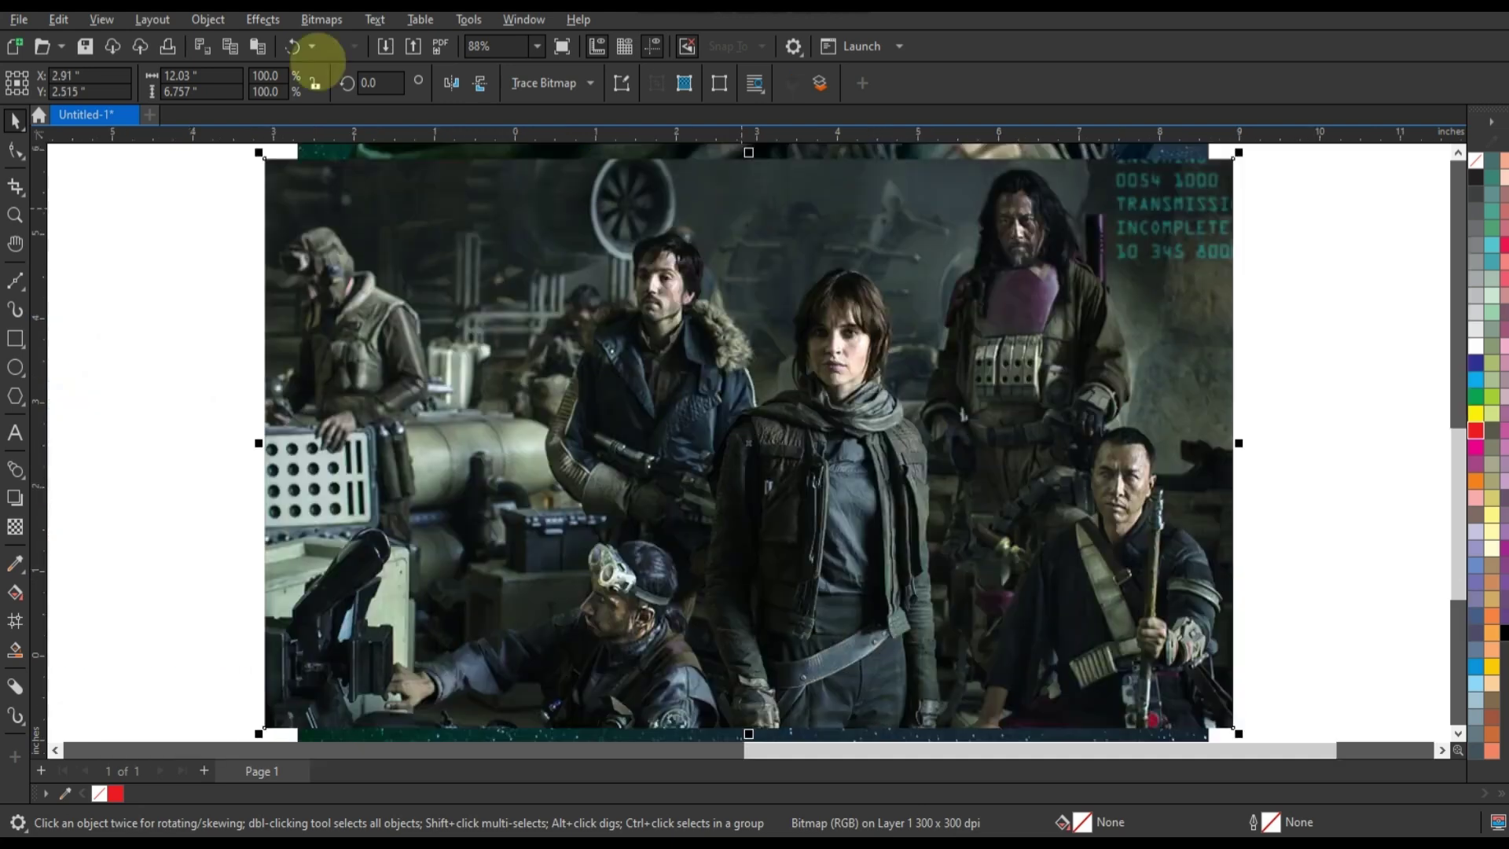
left_click(259, 19)
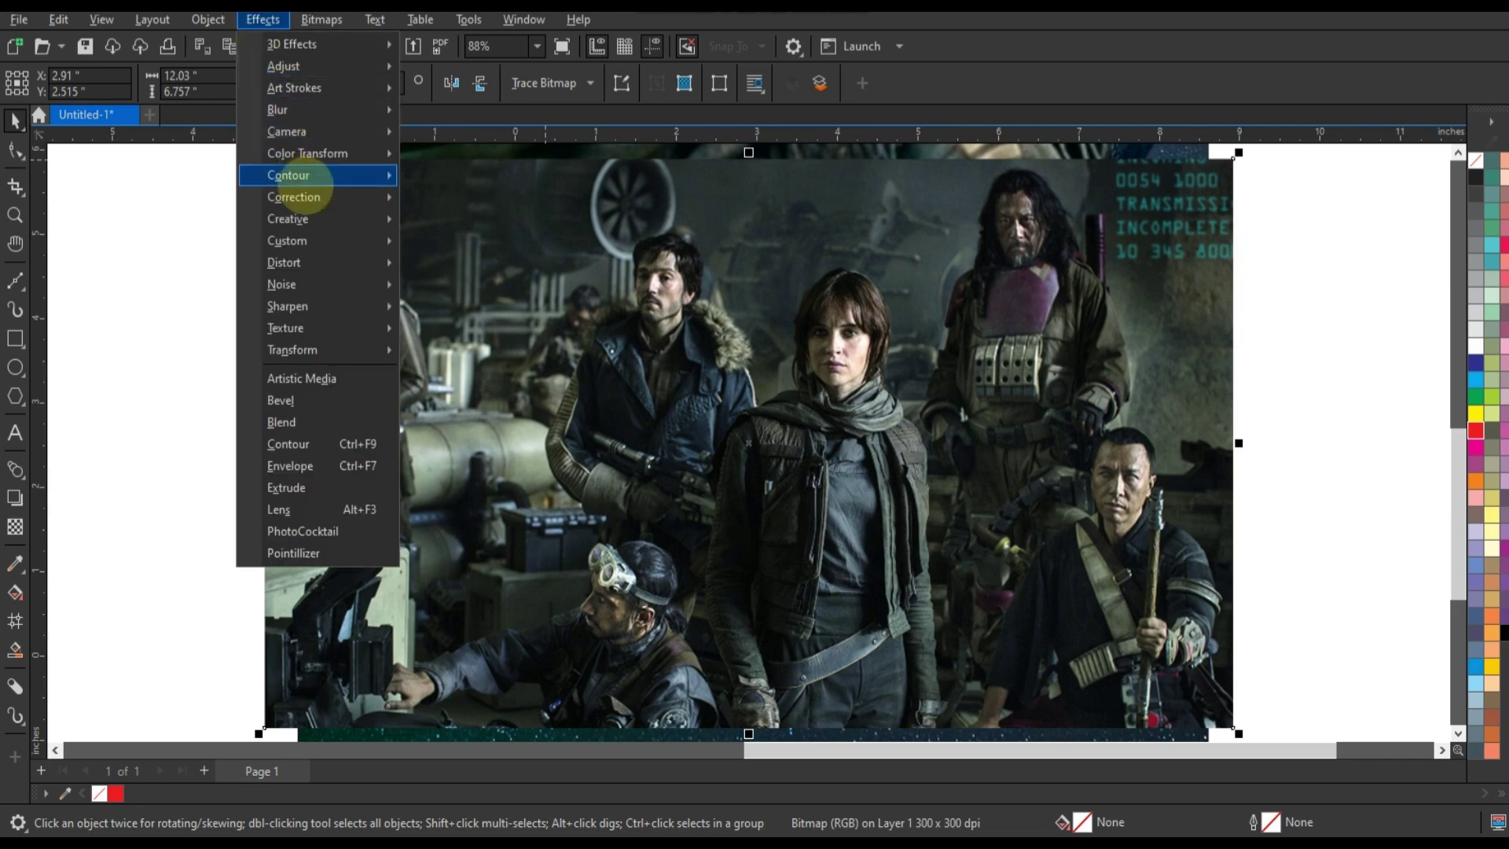
mouse_move(288, 220)
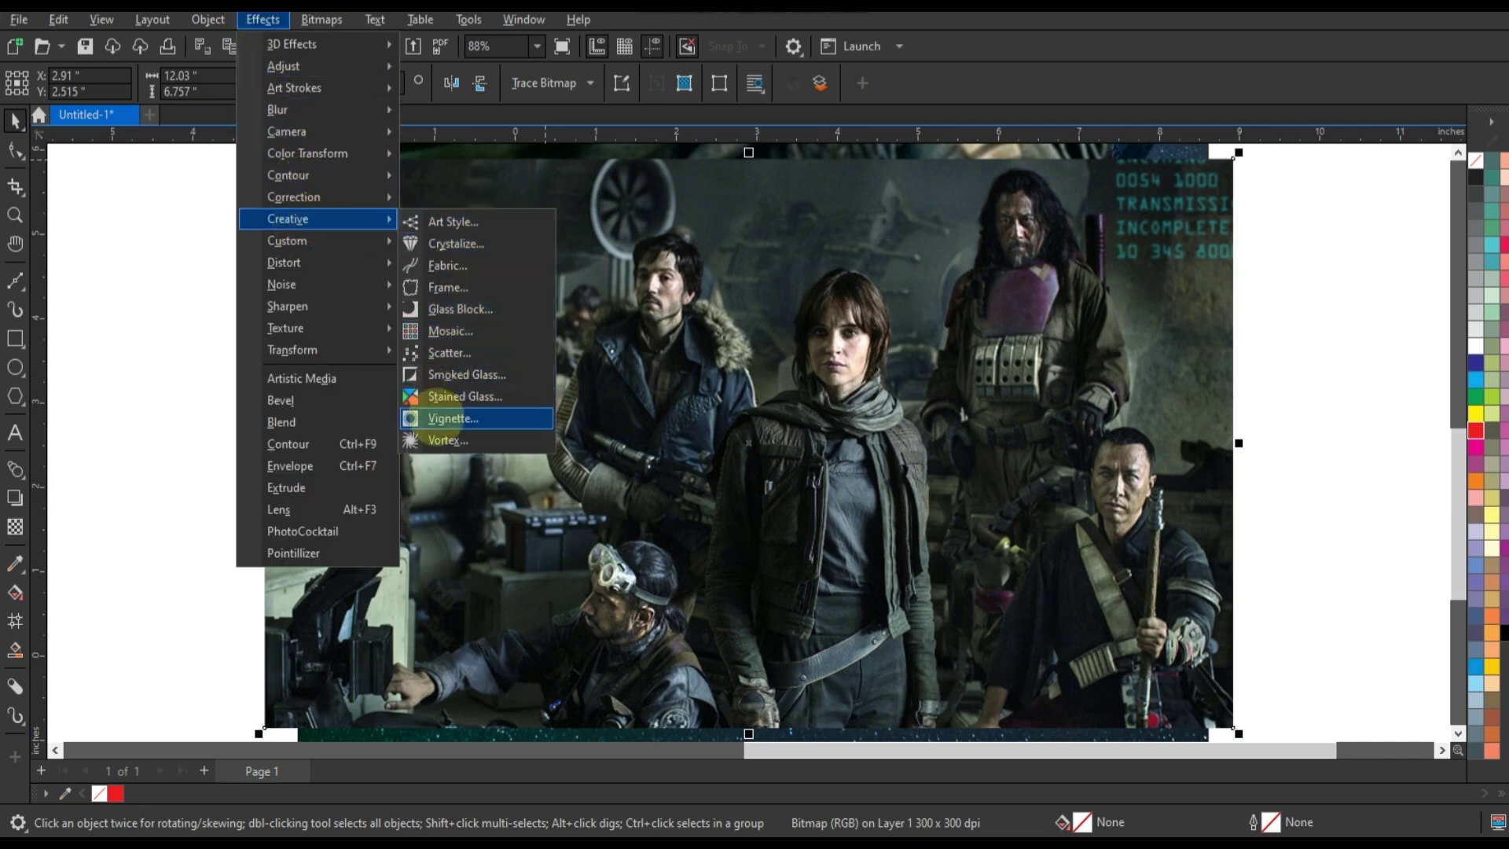
Apply a vignette to soften the crew photo's edges
left_click(444, 418)
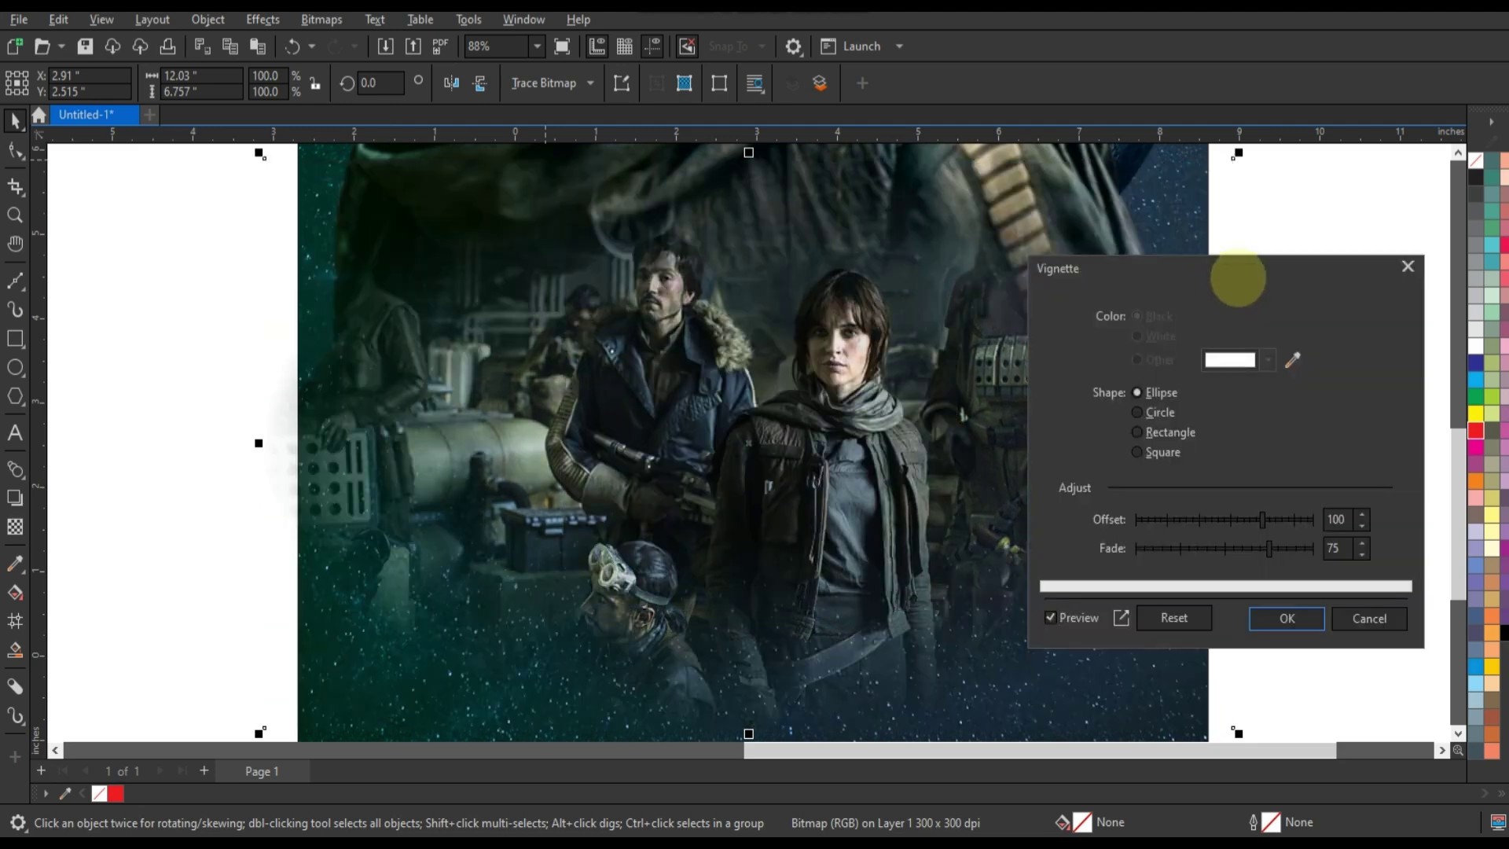
left_click(1281, 616)
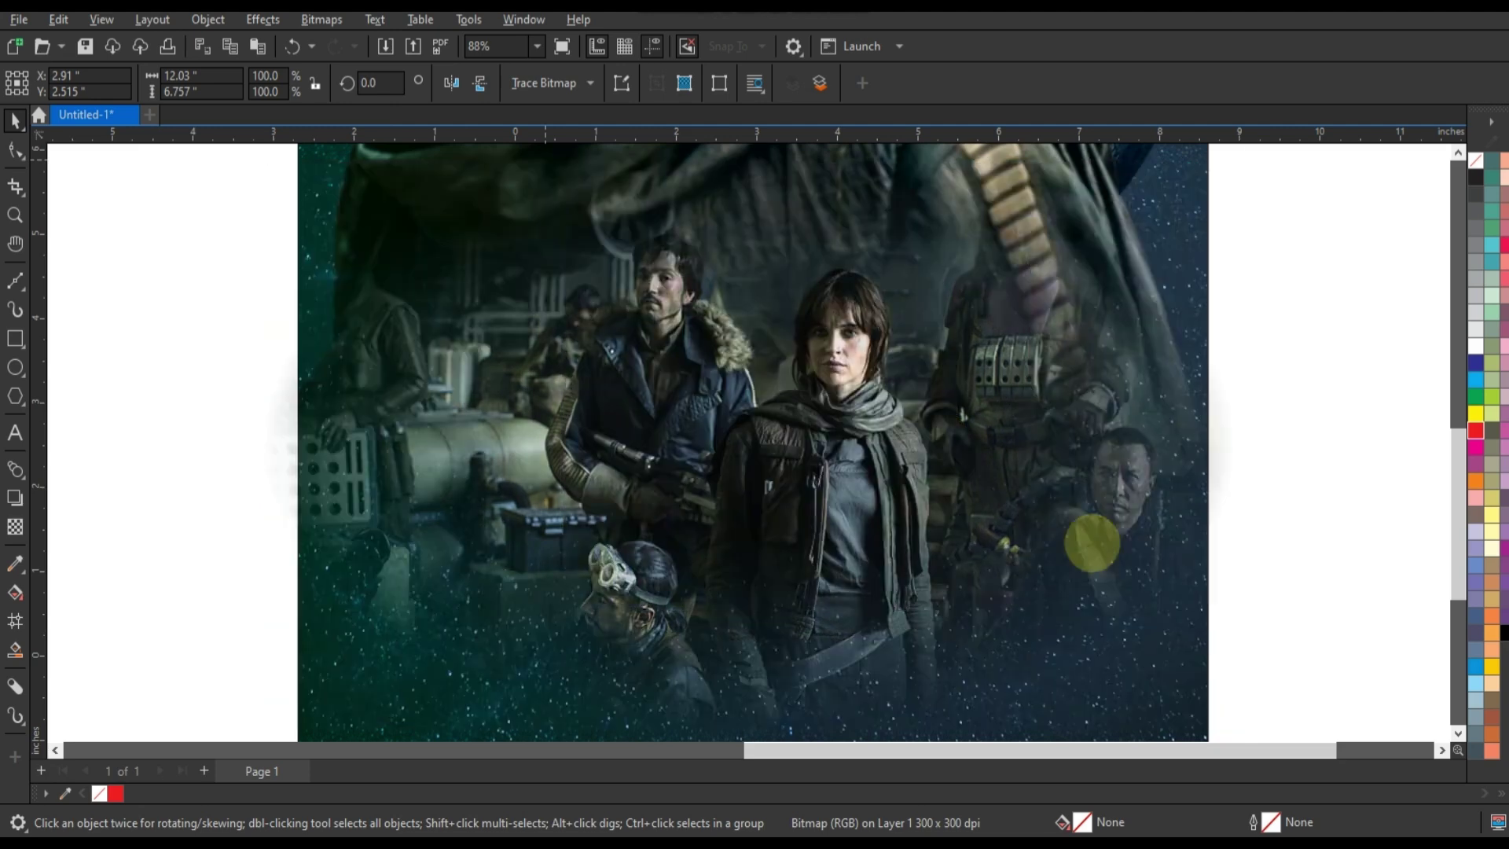
scroll(1092, 543, "down", 1)
scroll(1093, 542, "down", 1)
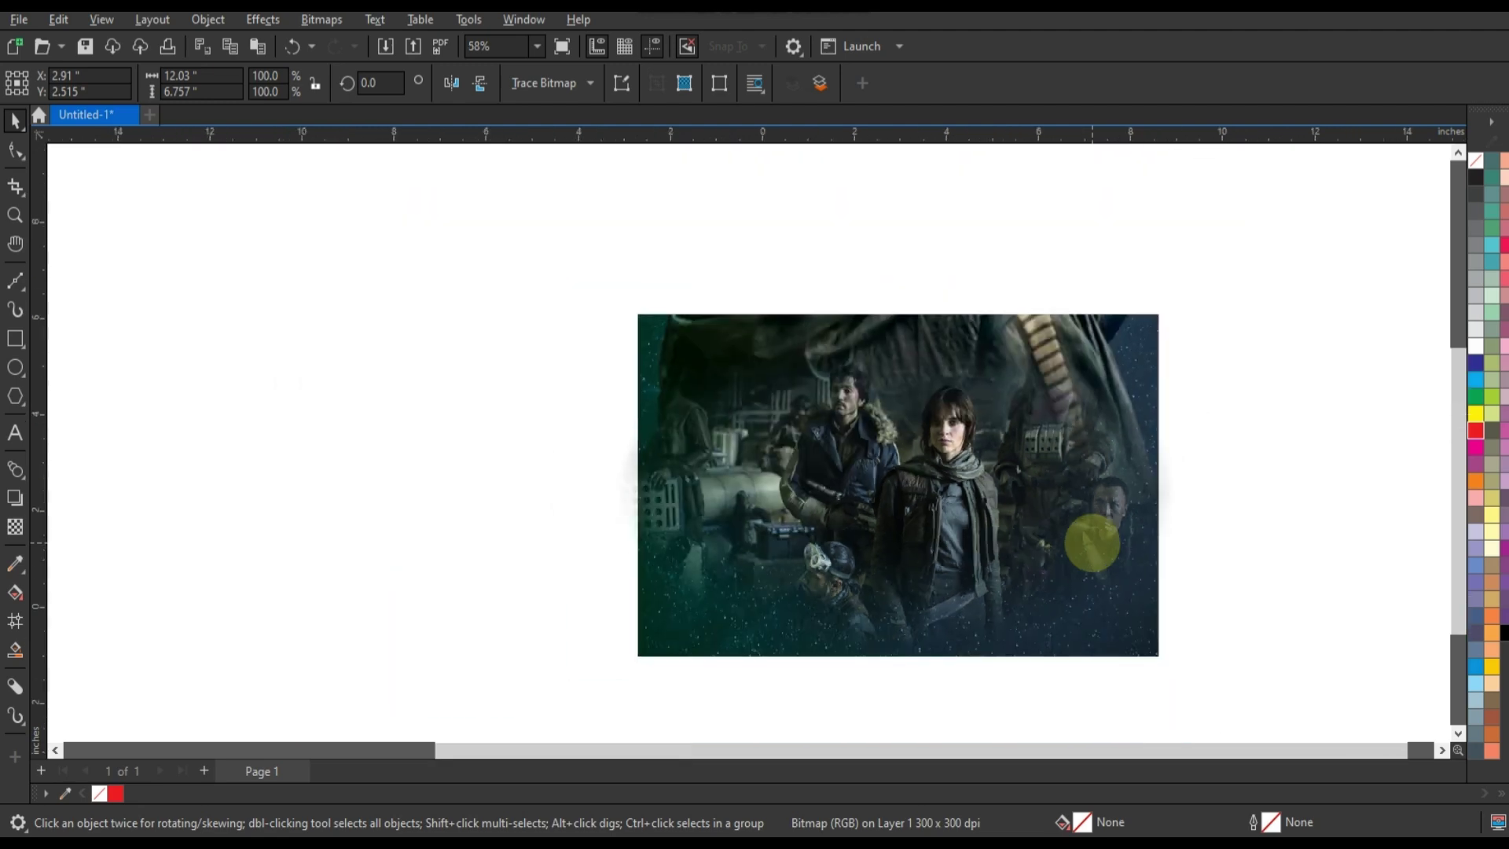
scroll(1092, 542, "down", 1)
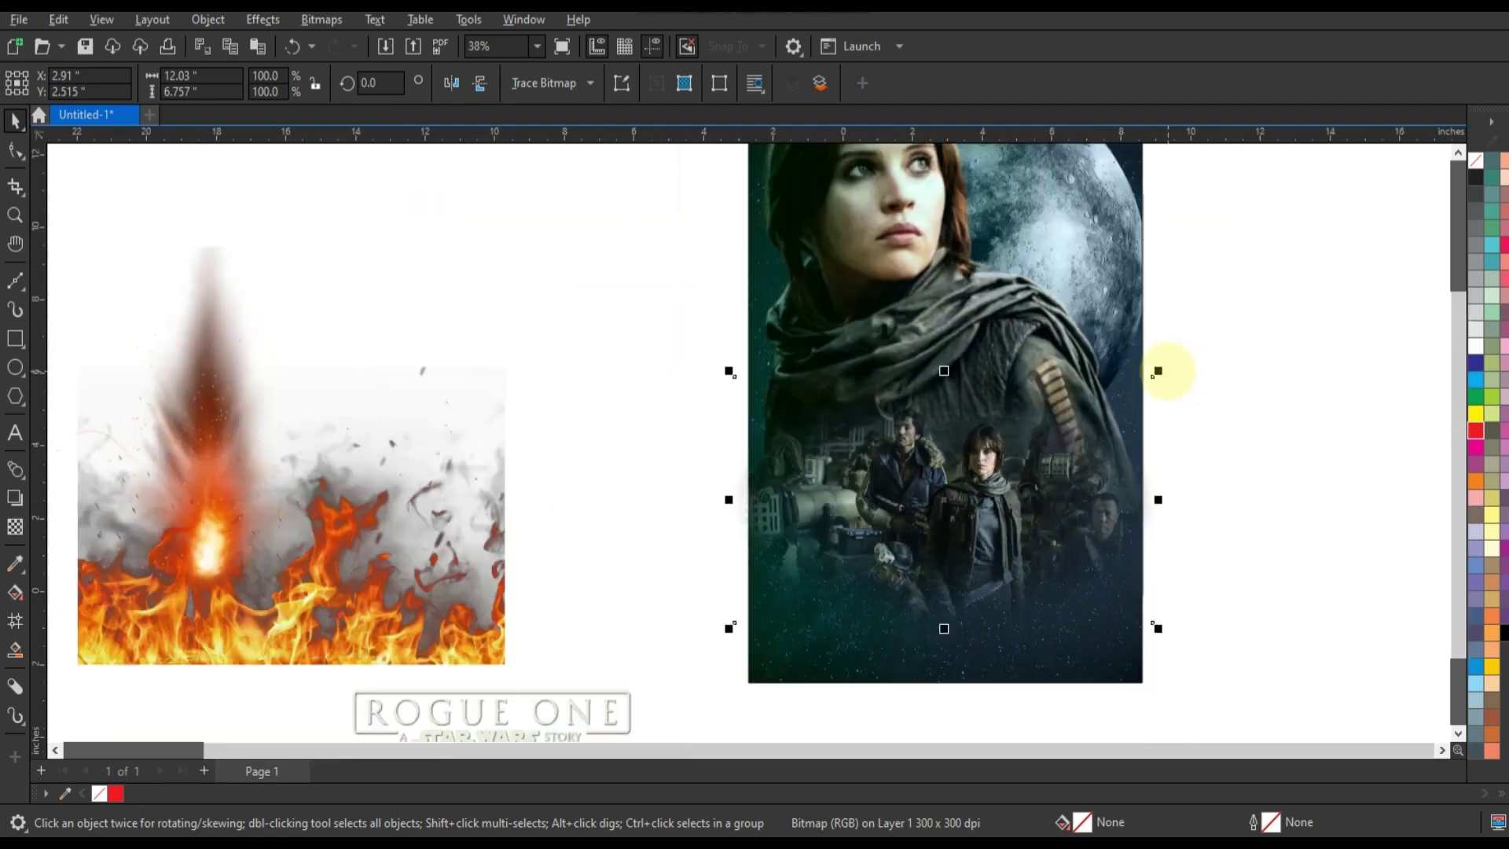
Scale the crew photo to 124.9%, raise it slightly, and PowerClip it inside the poster
left_click_drag(1159, 369, 1212, 339)
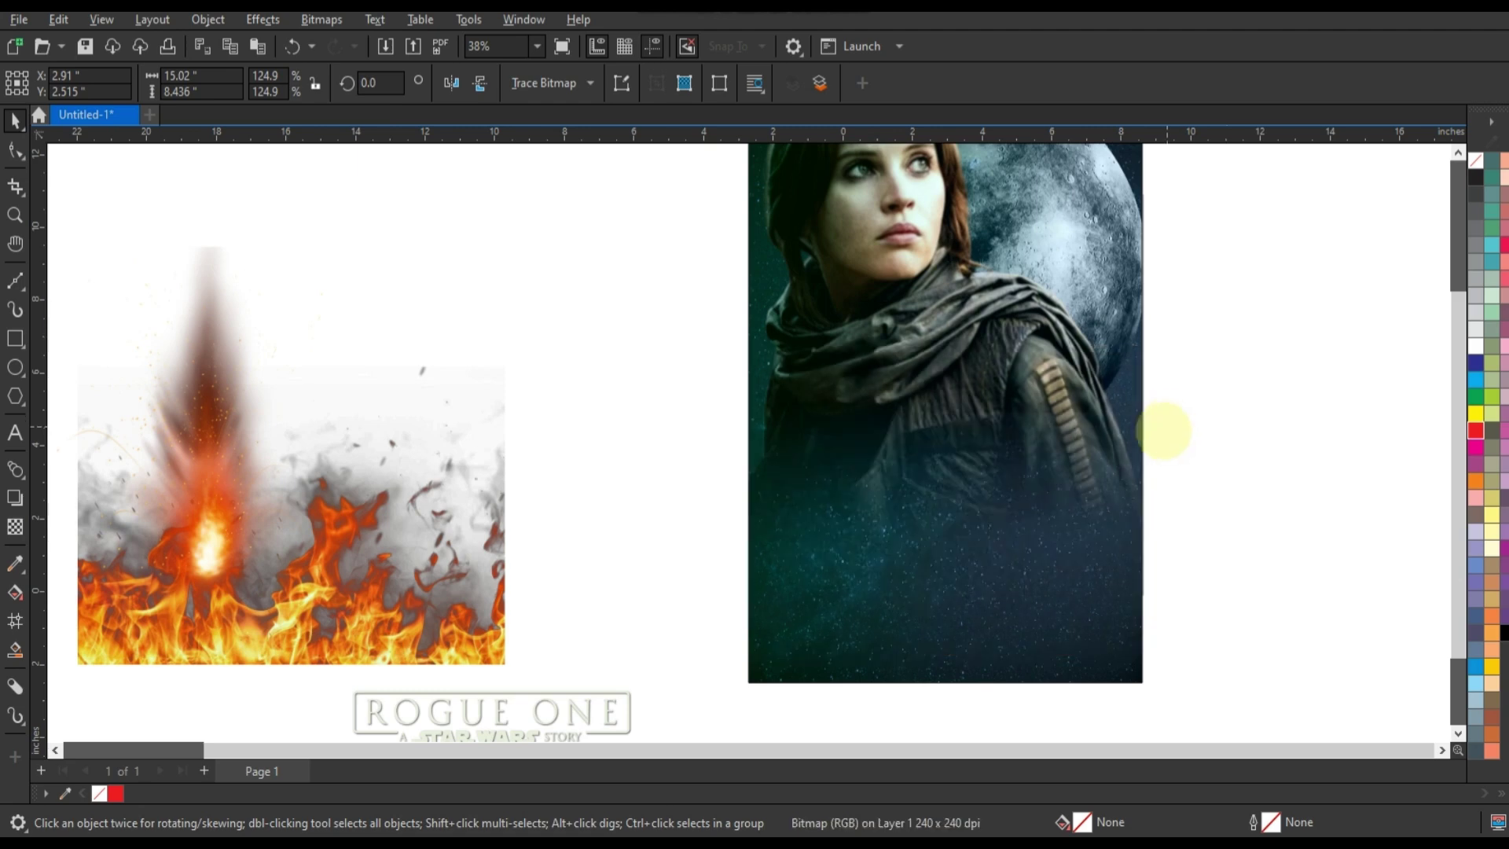
left_click_drag(1156, 426, 1156, 410)
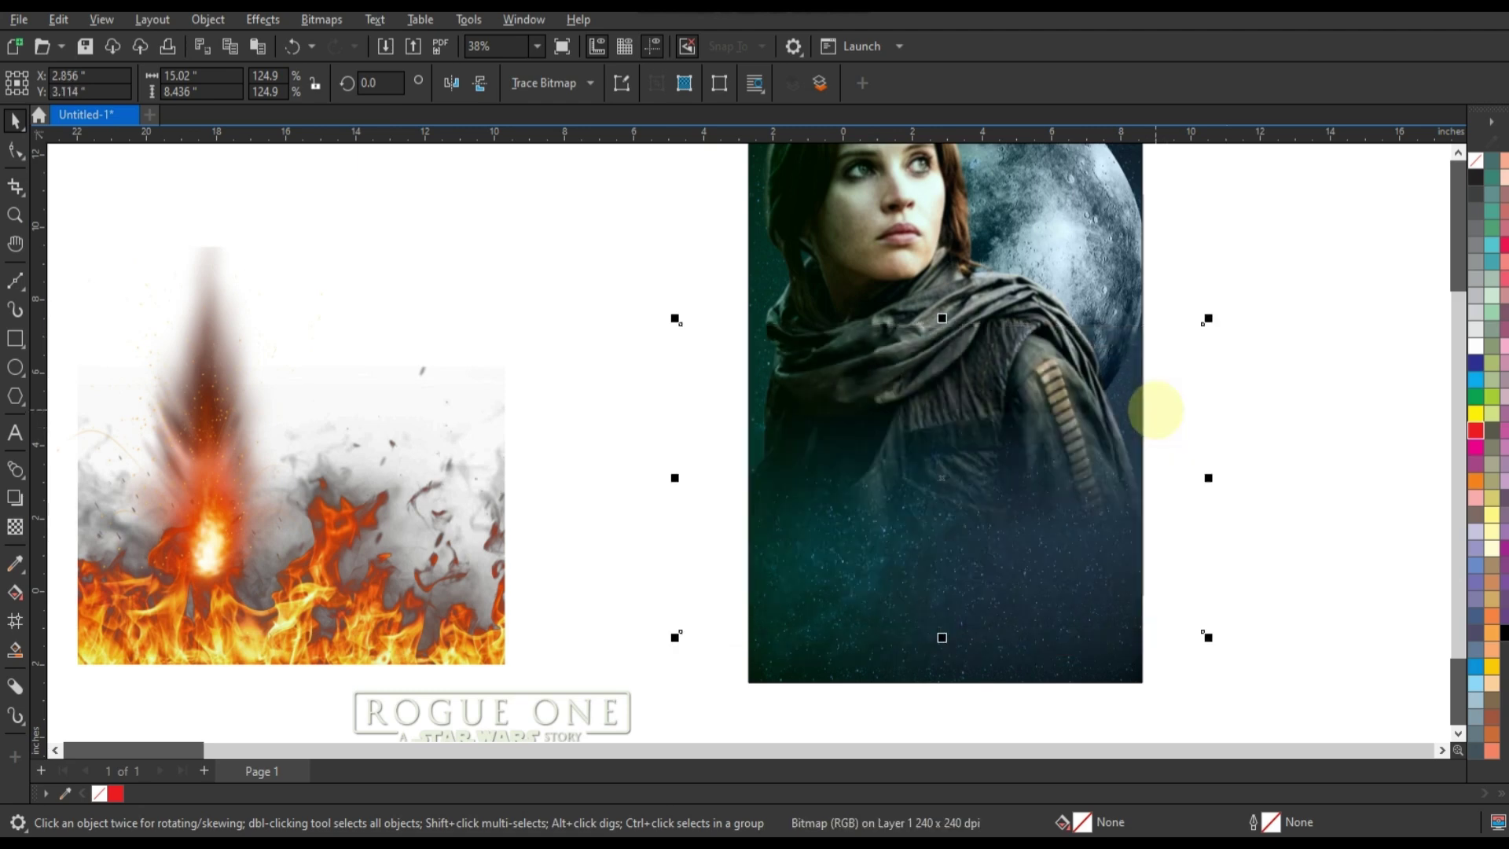
scroll(968, 419, "down", 1)
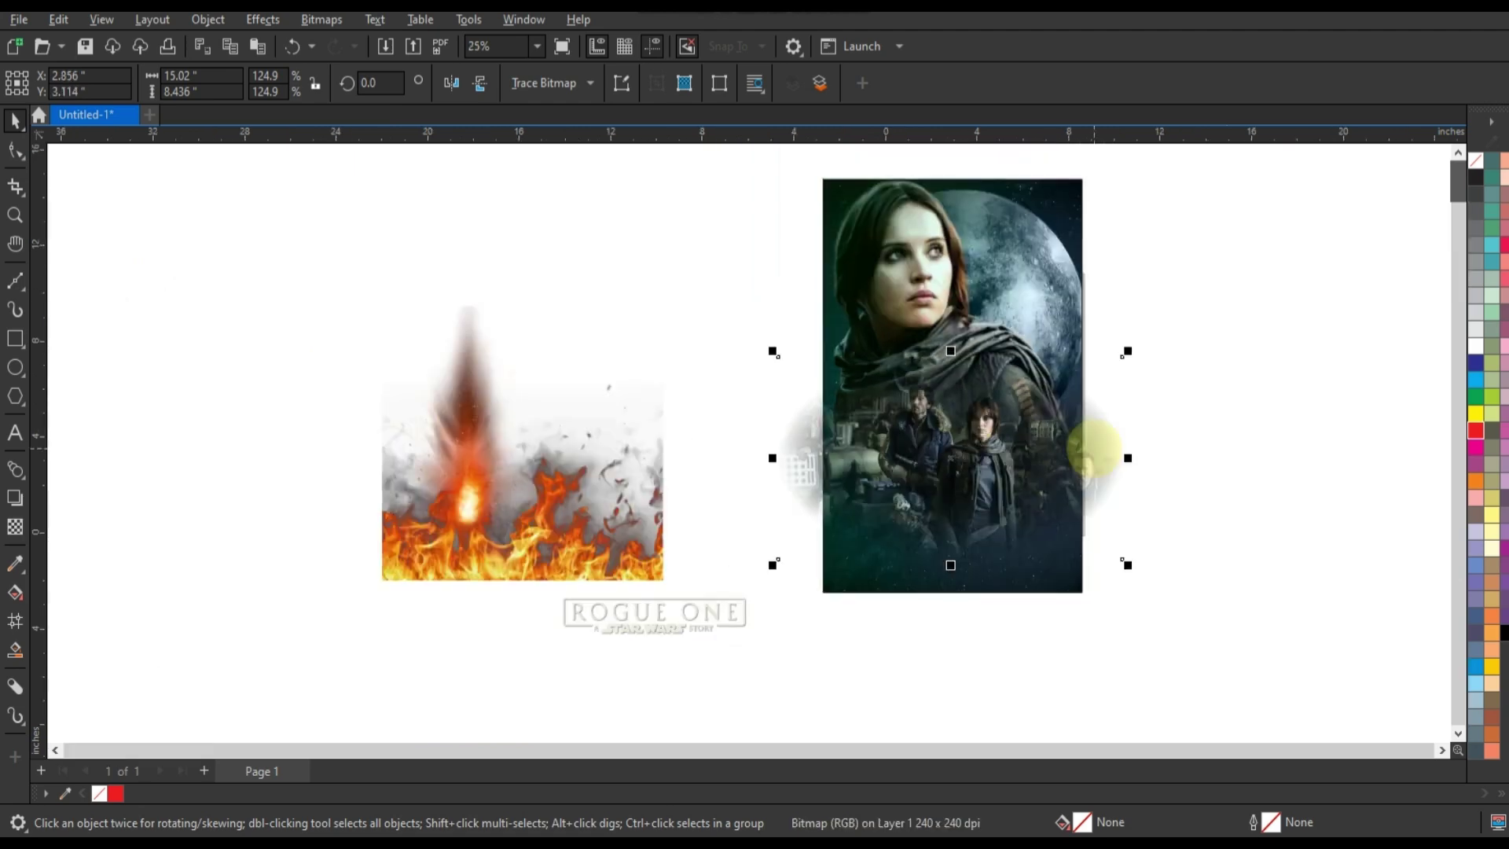
right_click(1093, 448)
left_click(1171, 538)
left_click(1169, 394)
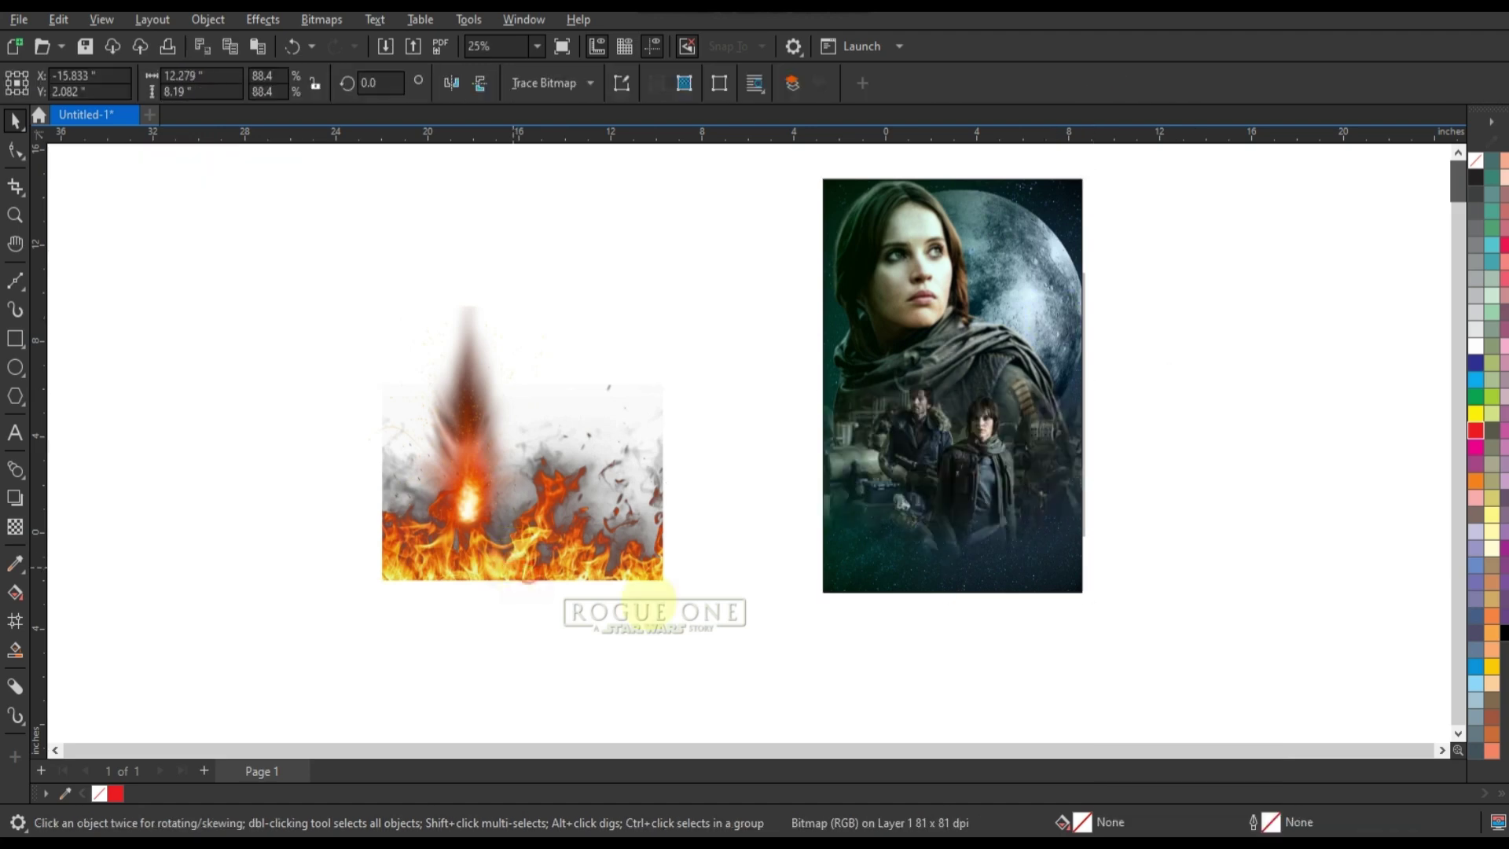
Bring the flame image to front, shrink it to about half, and place it along the poster's bottom
mouse_move(957, 603)
left_mouse_down()
mouse_move(917, 601)
mouse_move(943, 613)
mouse_move(932, 607)
left_mouse_up()
key("shift+Page_Up")
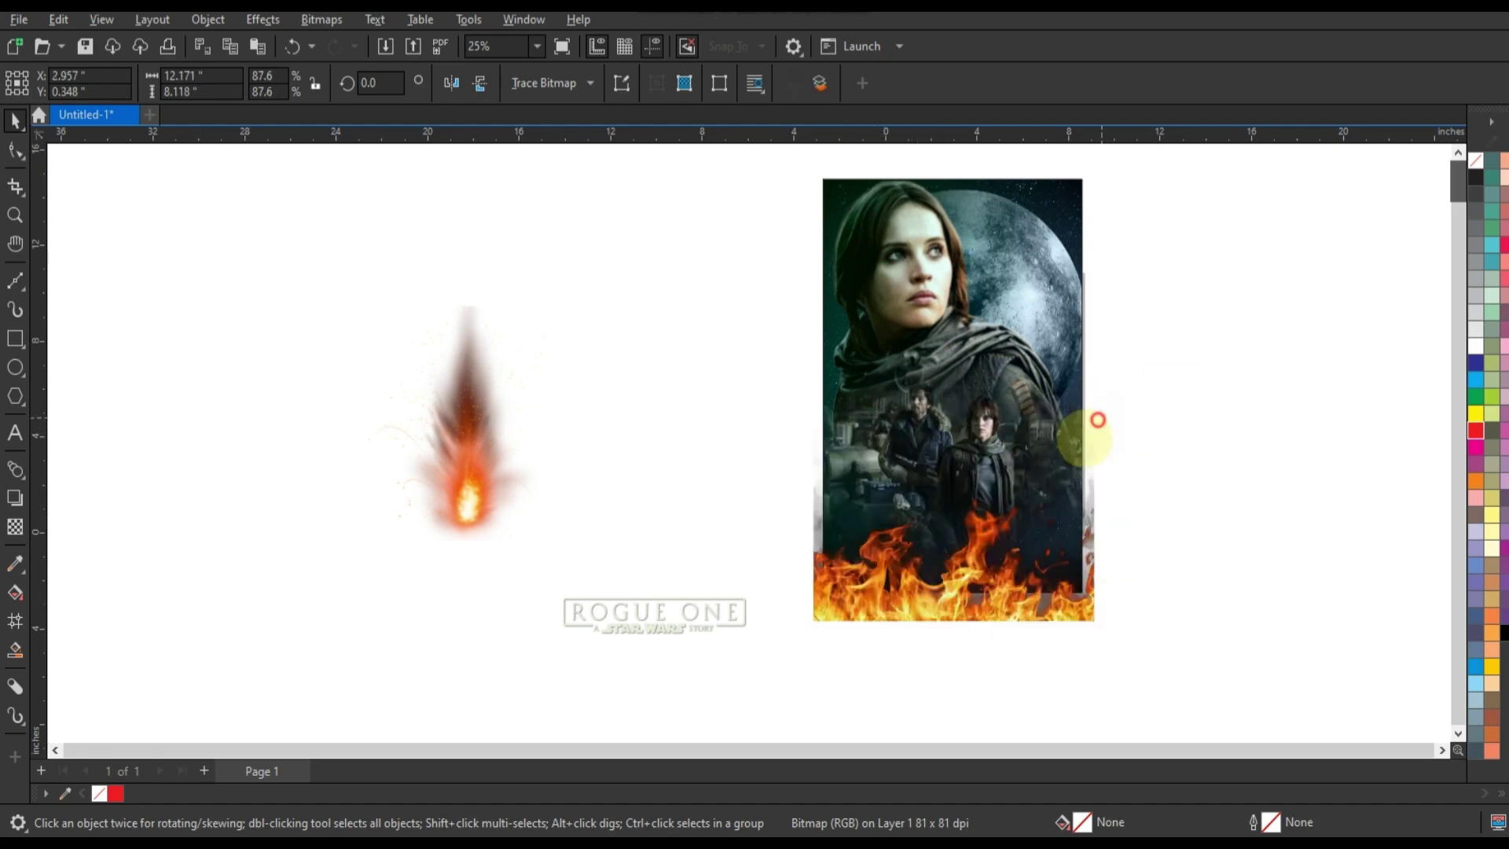
left_click_drag(1098, 420, 960, 519)
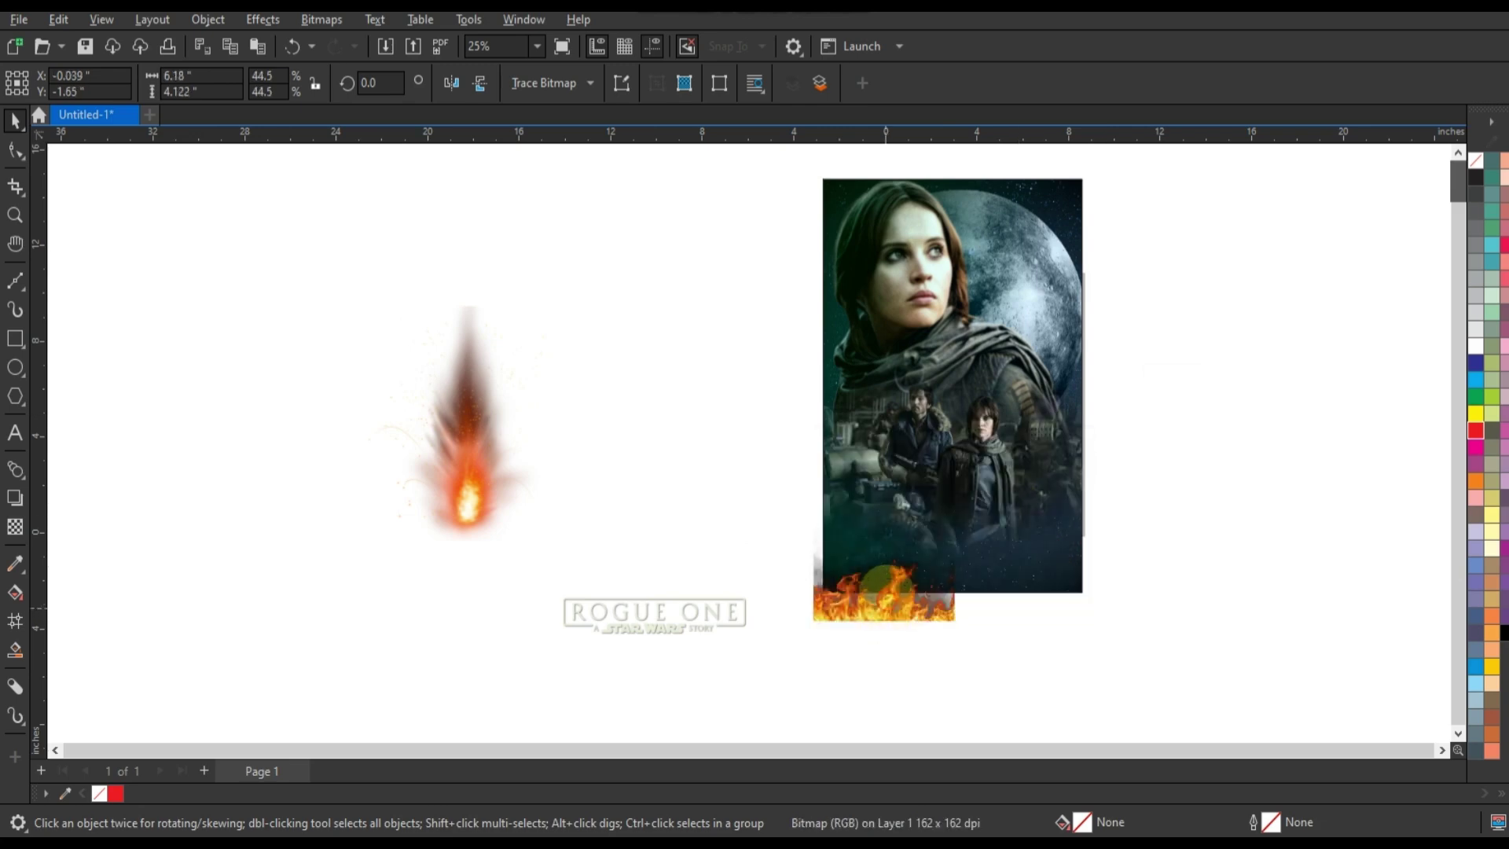
left_click_drag(884, 585, 885, 588)
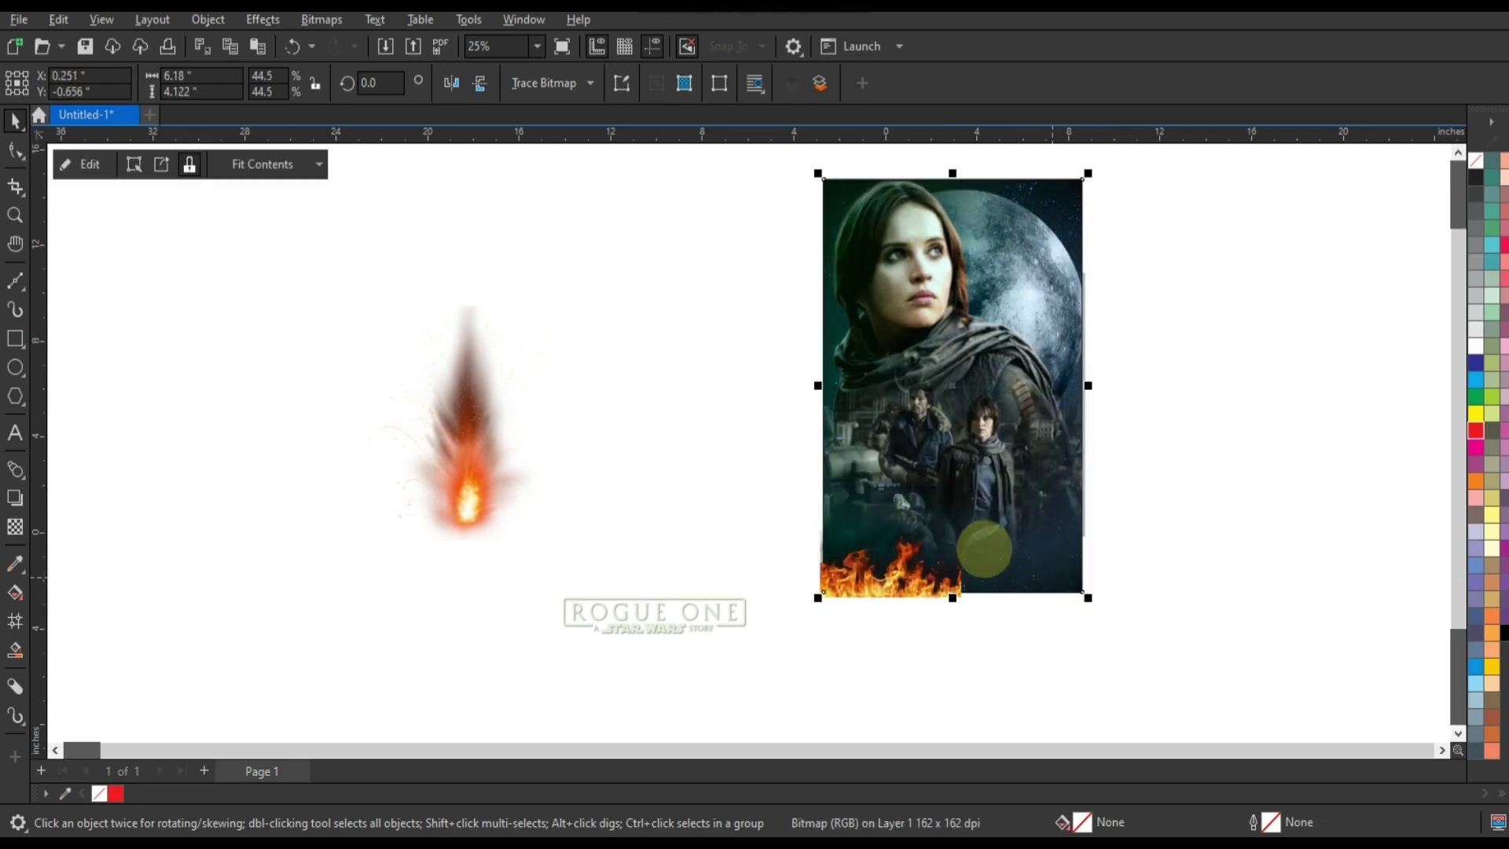
key("shift+F2")
mouse_move(559, 671)
left_mouse_down()
mouse_move(1116, 627)
mouse_move(956, 595)
mouse_move(988, 617)
mouse_move(944, 603)
mouse_move(928, 618)
left_mouse_up()
Group the mirrored flames, PowerClip them inside the poster, and place the Rogue One logo above
key("ctrl+g")
right_click(928, 619)
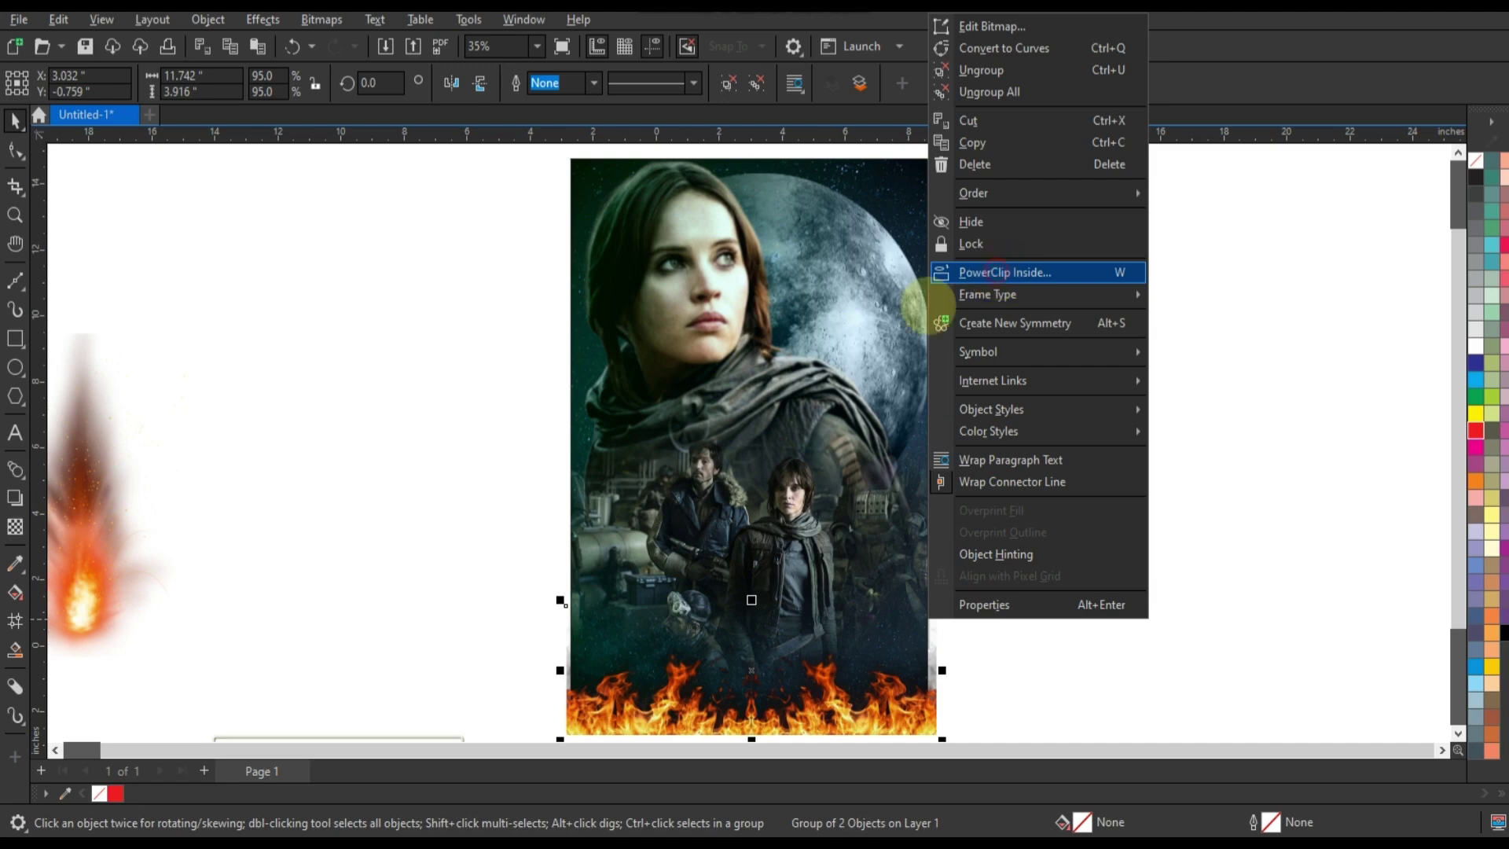
left_click(994, 272)
left_click(837, 358)
left_click(1054, 574)
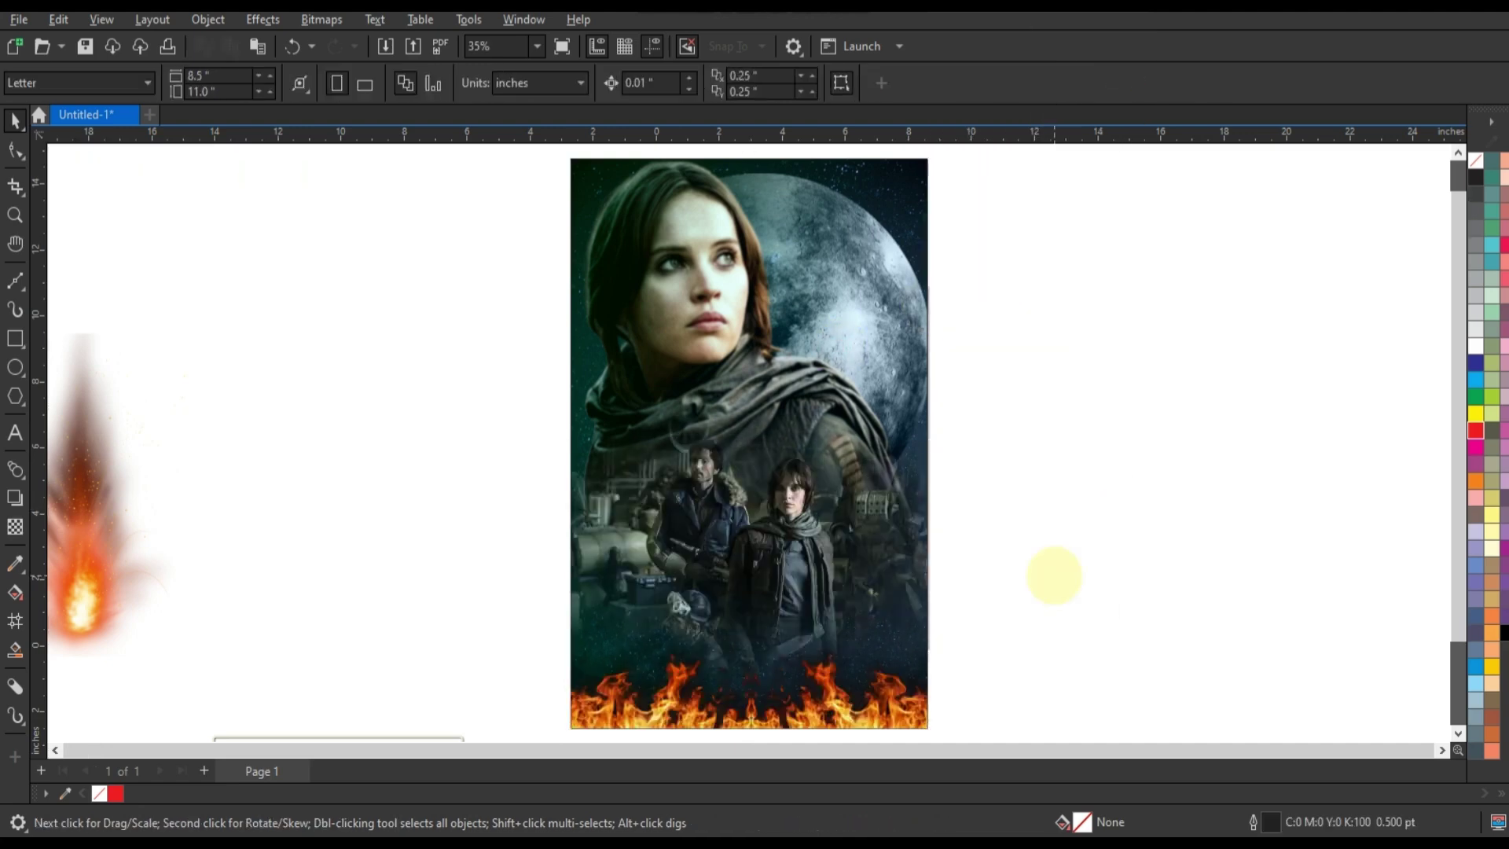
scroll(1054, 574, "down", 1)
left_click(506, 708)
left_click_drag(505, 708, 816, 621)
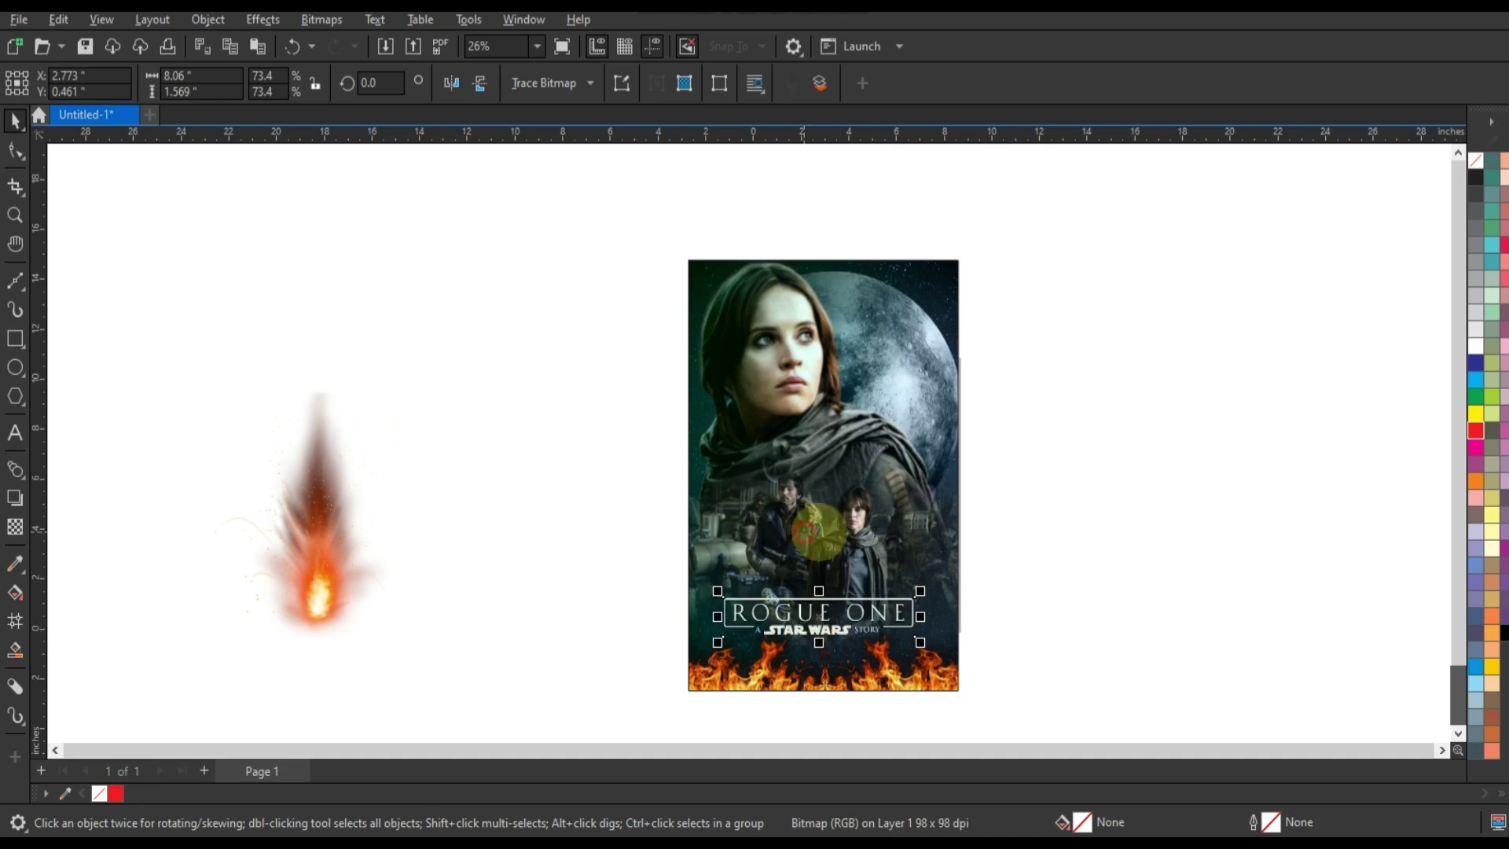
Position the fireball at the poster's right edge, scaled to 185%
left_click(1051, 550)
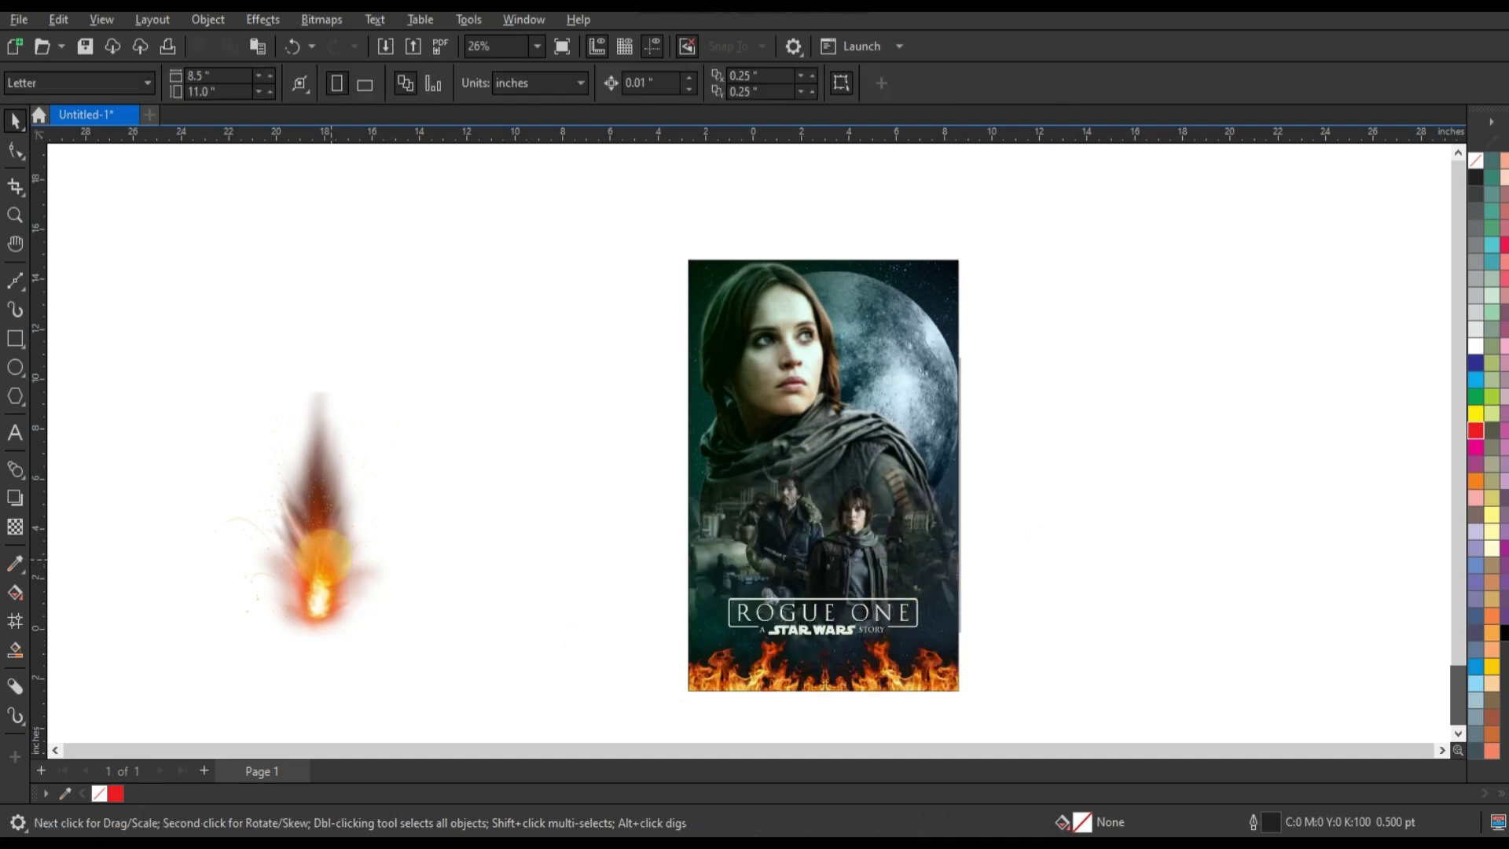
mouse_move(322, 554)
left_mouse_down()
mouse_move(937, 528)
mouse_move(952, 493)
left_mouse_up()
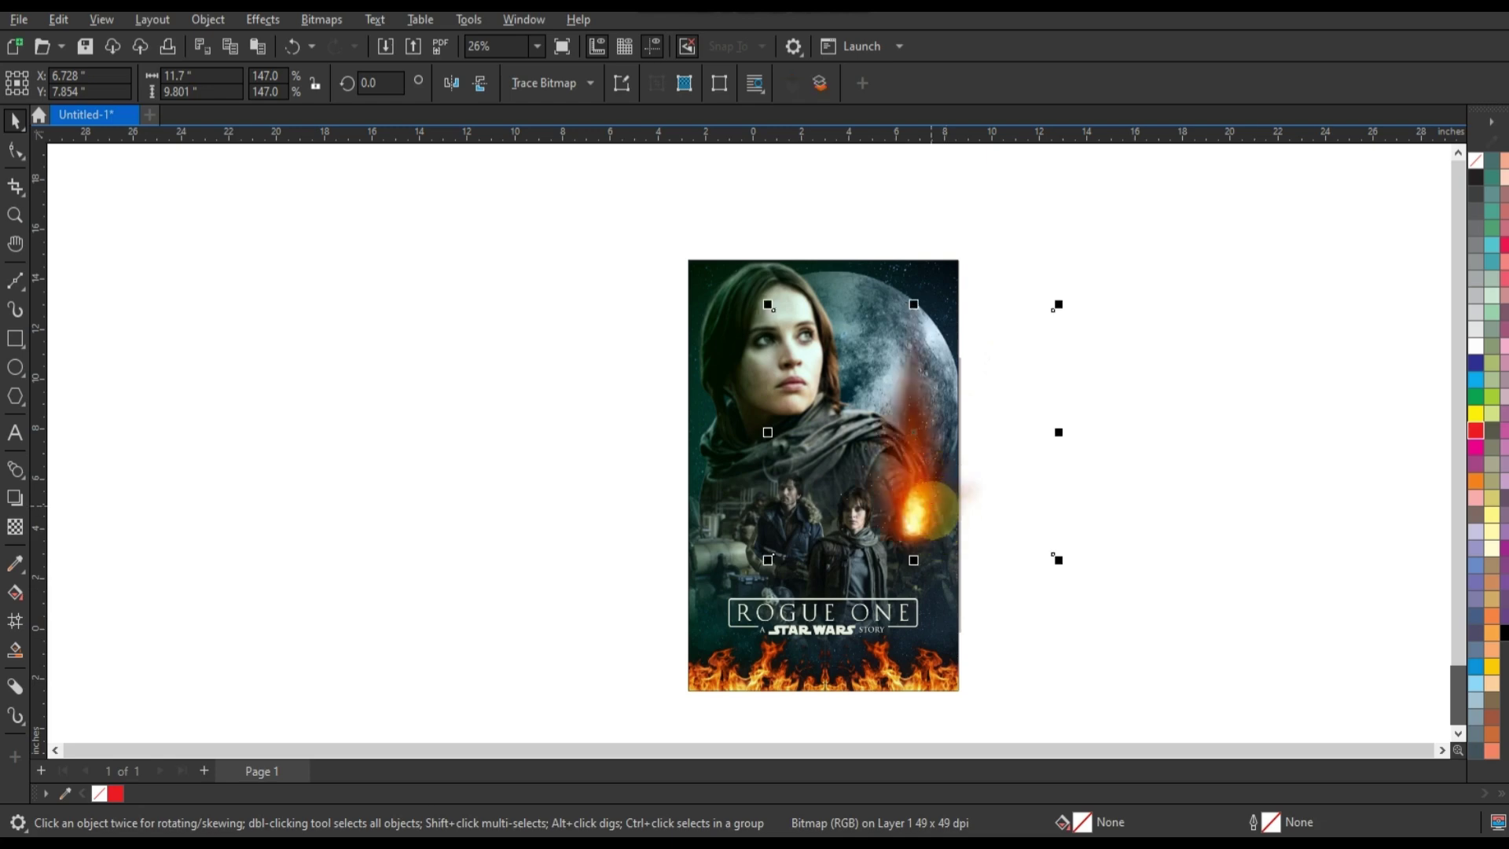
left_click_drag(1055, 307, 1214, 172)
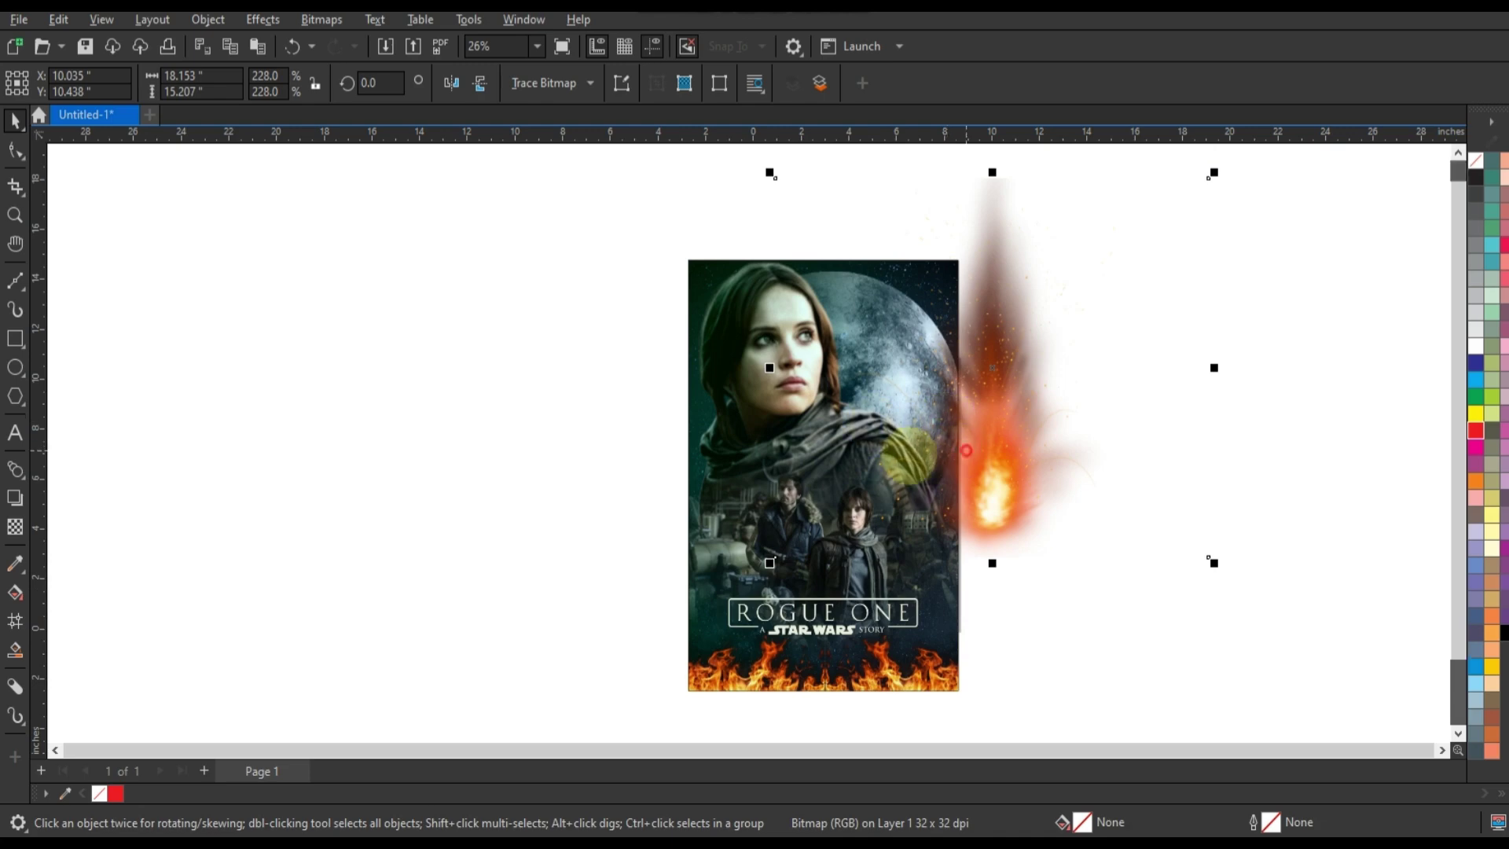
left_click_drag(1010, 458, 946, 469)
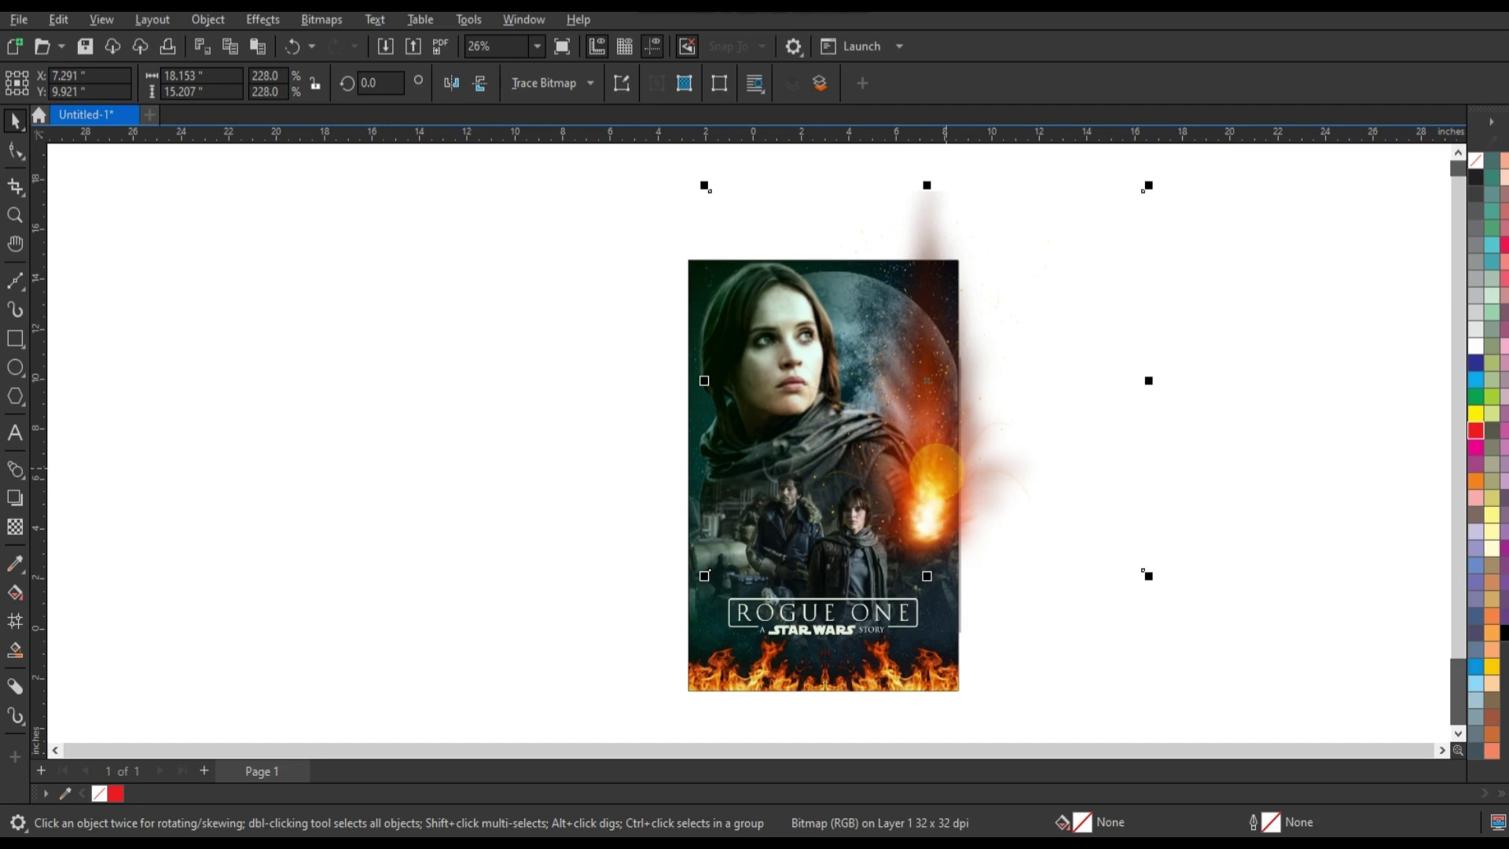
left_click_drag(1149, 185, 1089, 259)
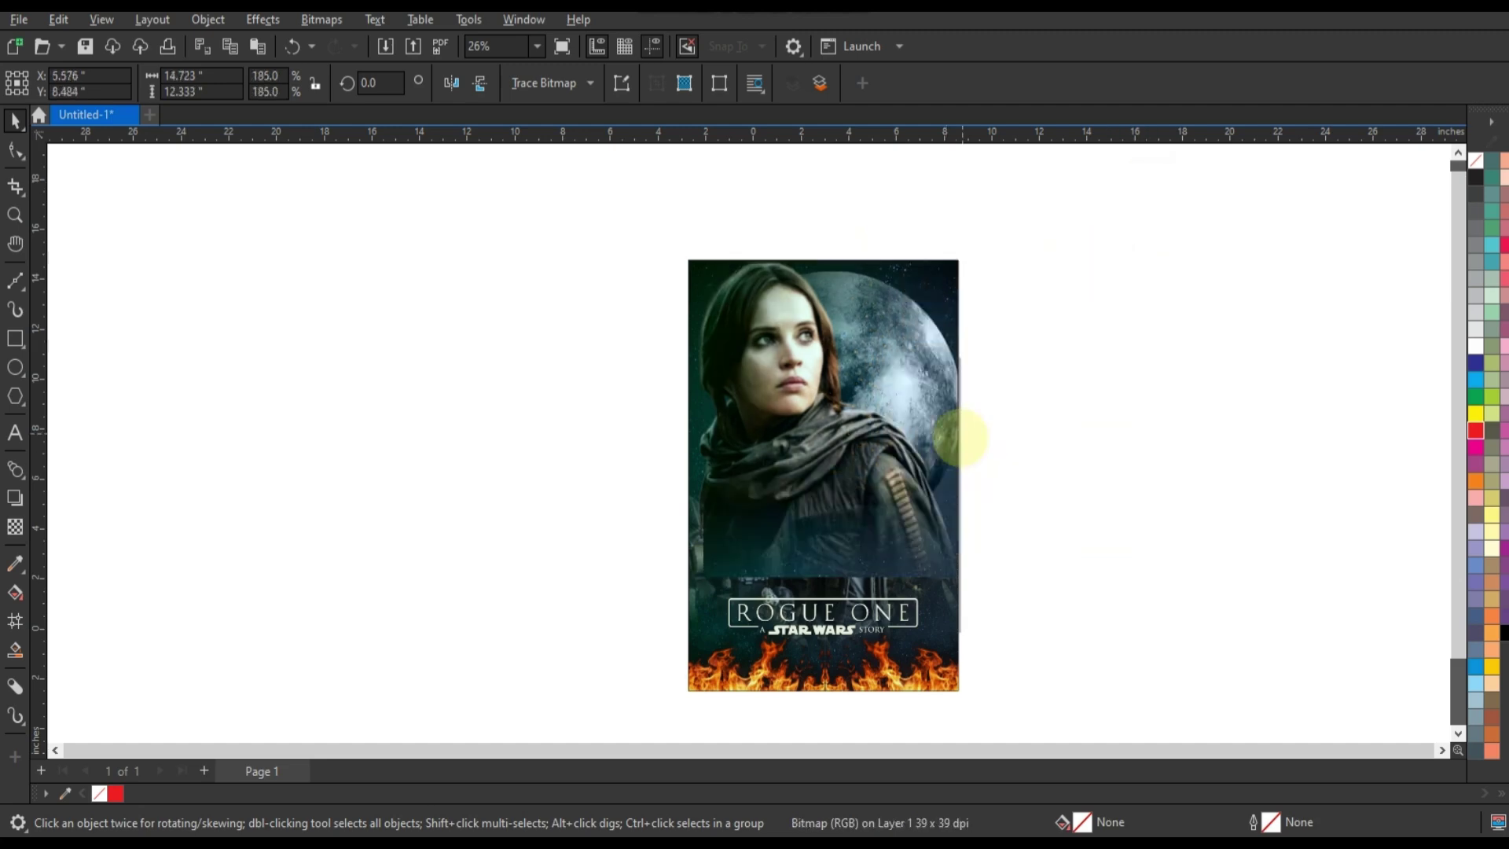
left_click_drag(939, 489, 967, 489)
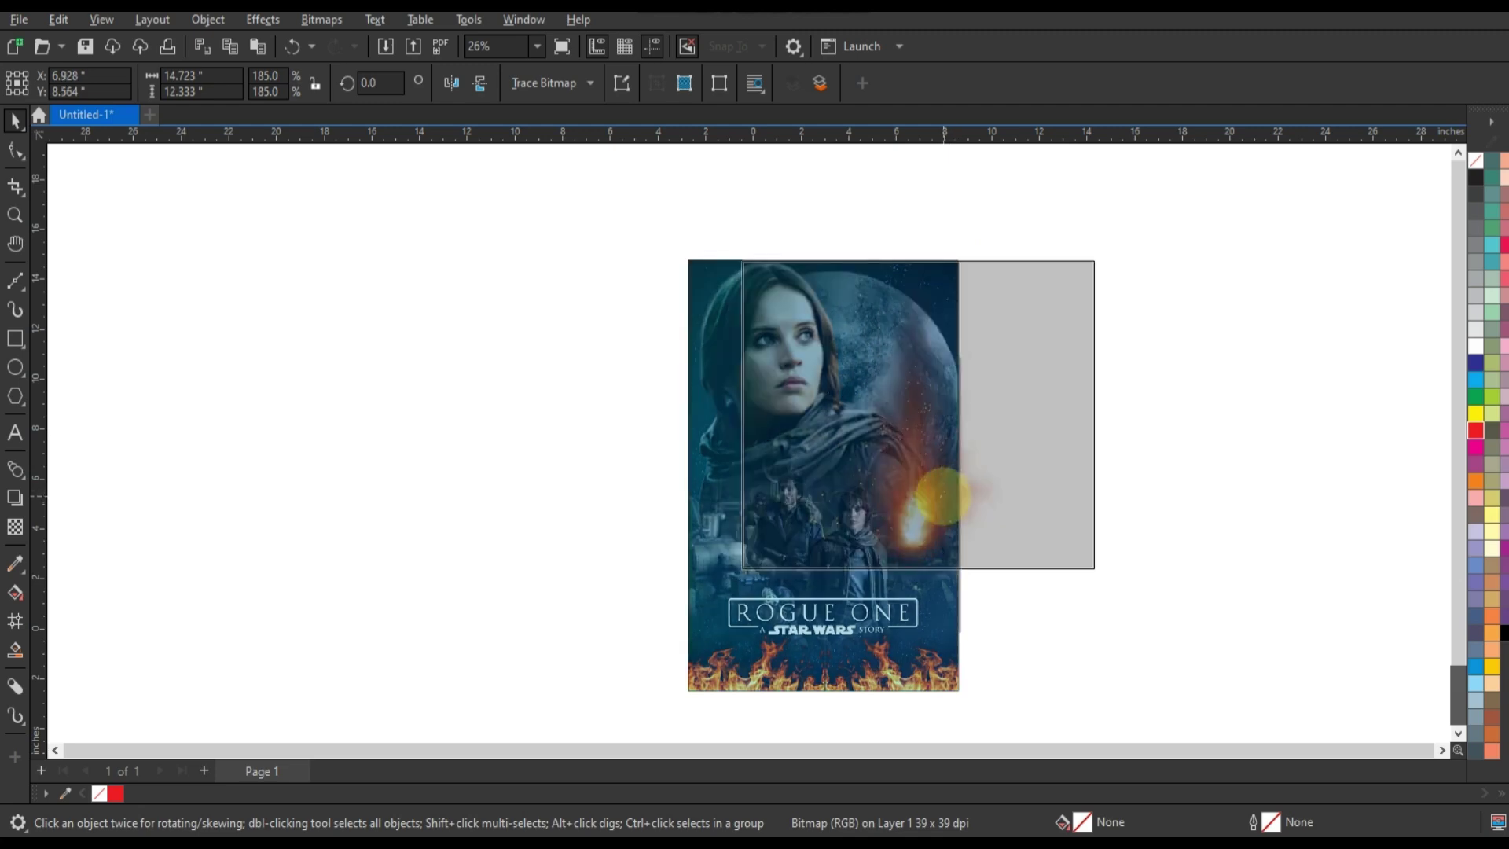
PowerClip the fireball inside the poster, then marquee-select the whole poster
right_click(943, 493)
key("Return")
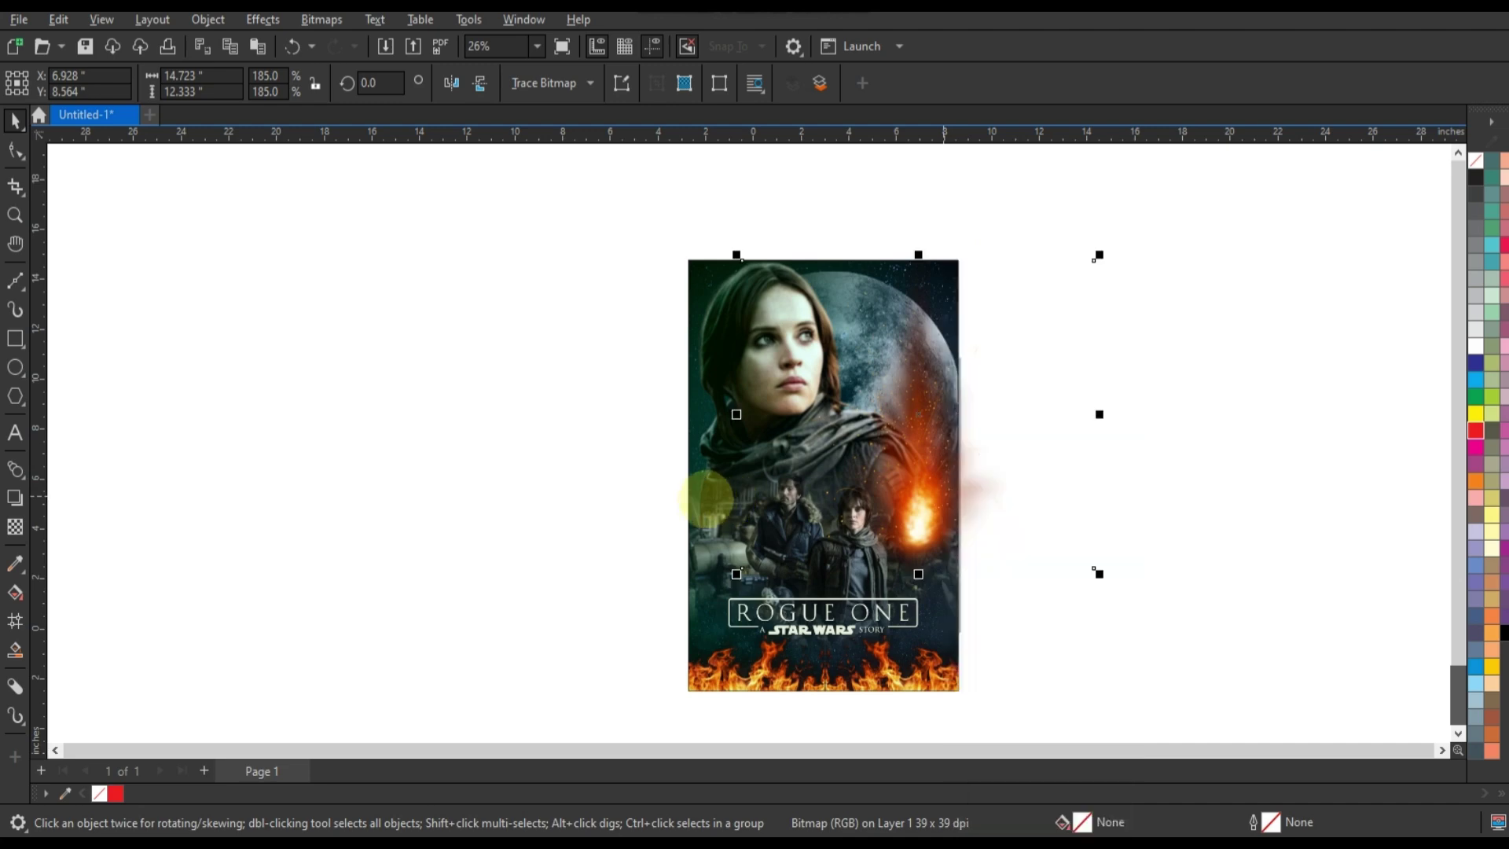
left_click(727, 496)
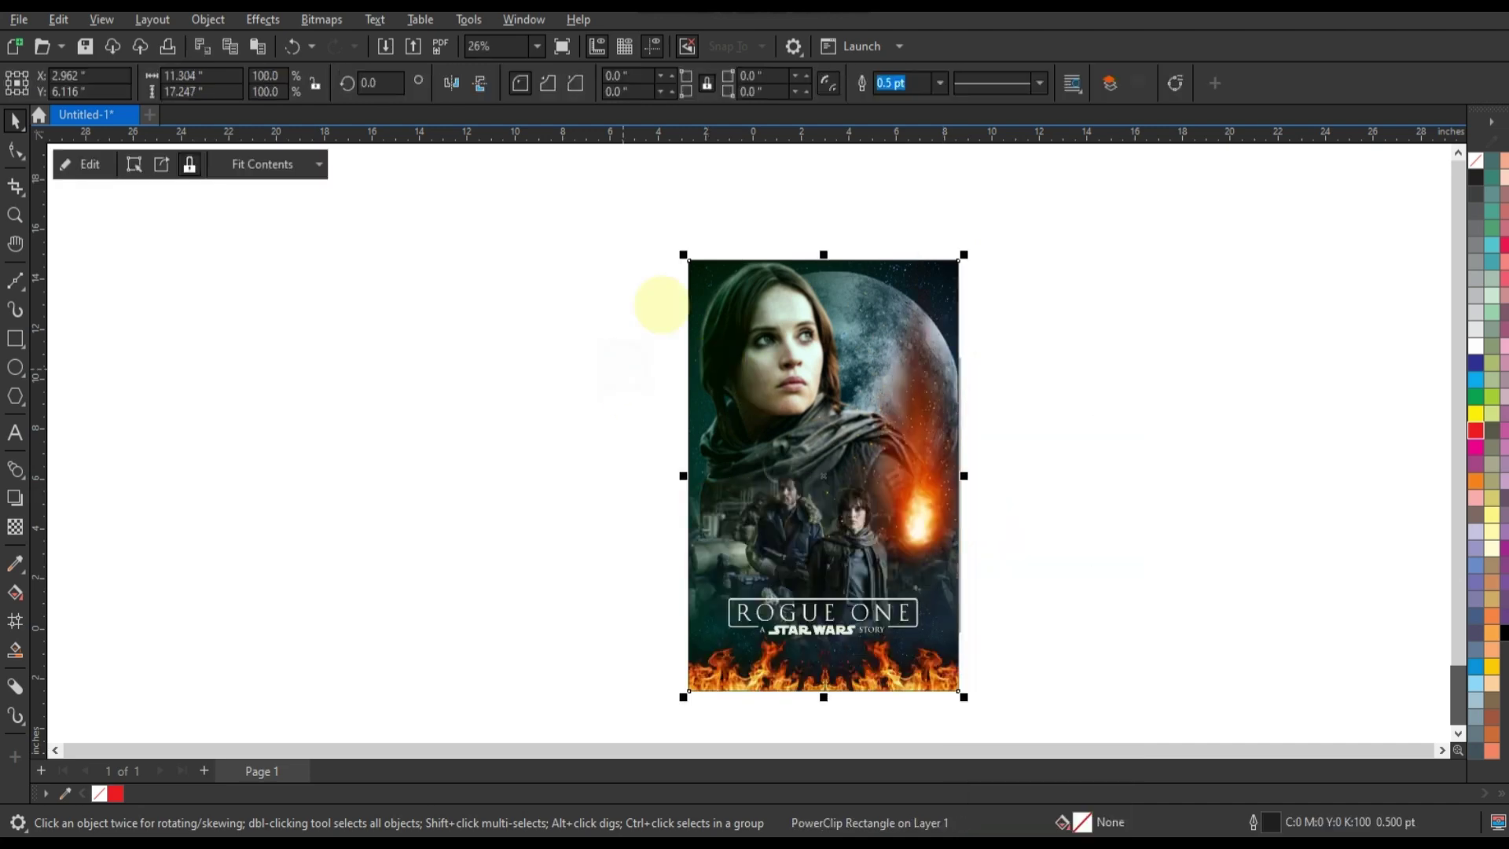
scroll(668, 267, "down", 1)
left_click_drag(678, 238, 967, 653)
Duplicate the poster to the left and convert the copy to a 300 dpi RGB bitmap
key("shift+F2")
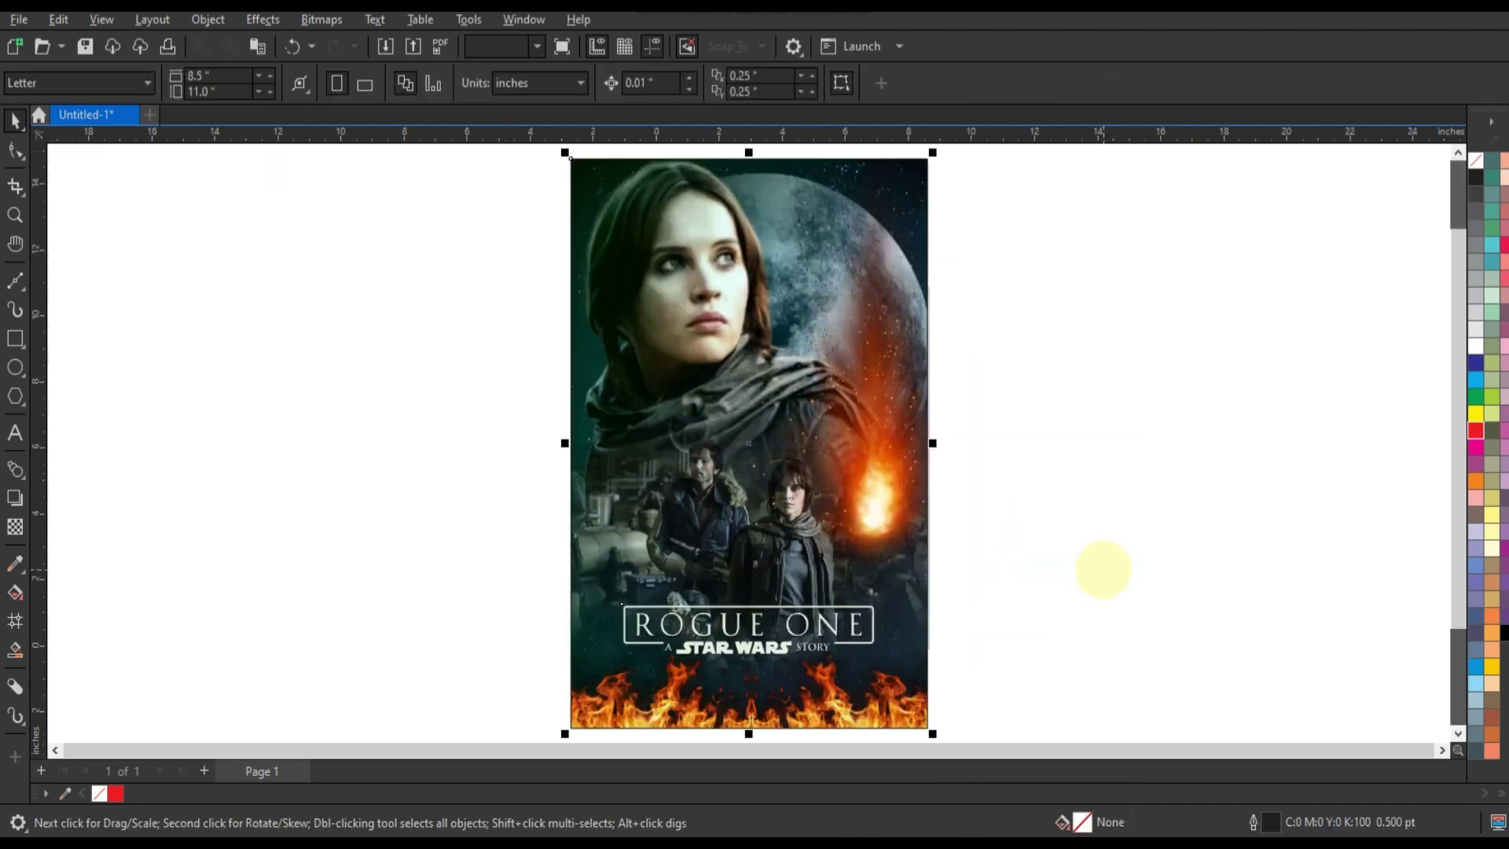
scroll(1117, 566, "down", 2)
left_click_drag(870, 479, 512, 479)
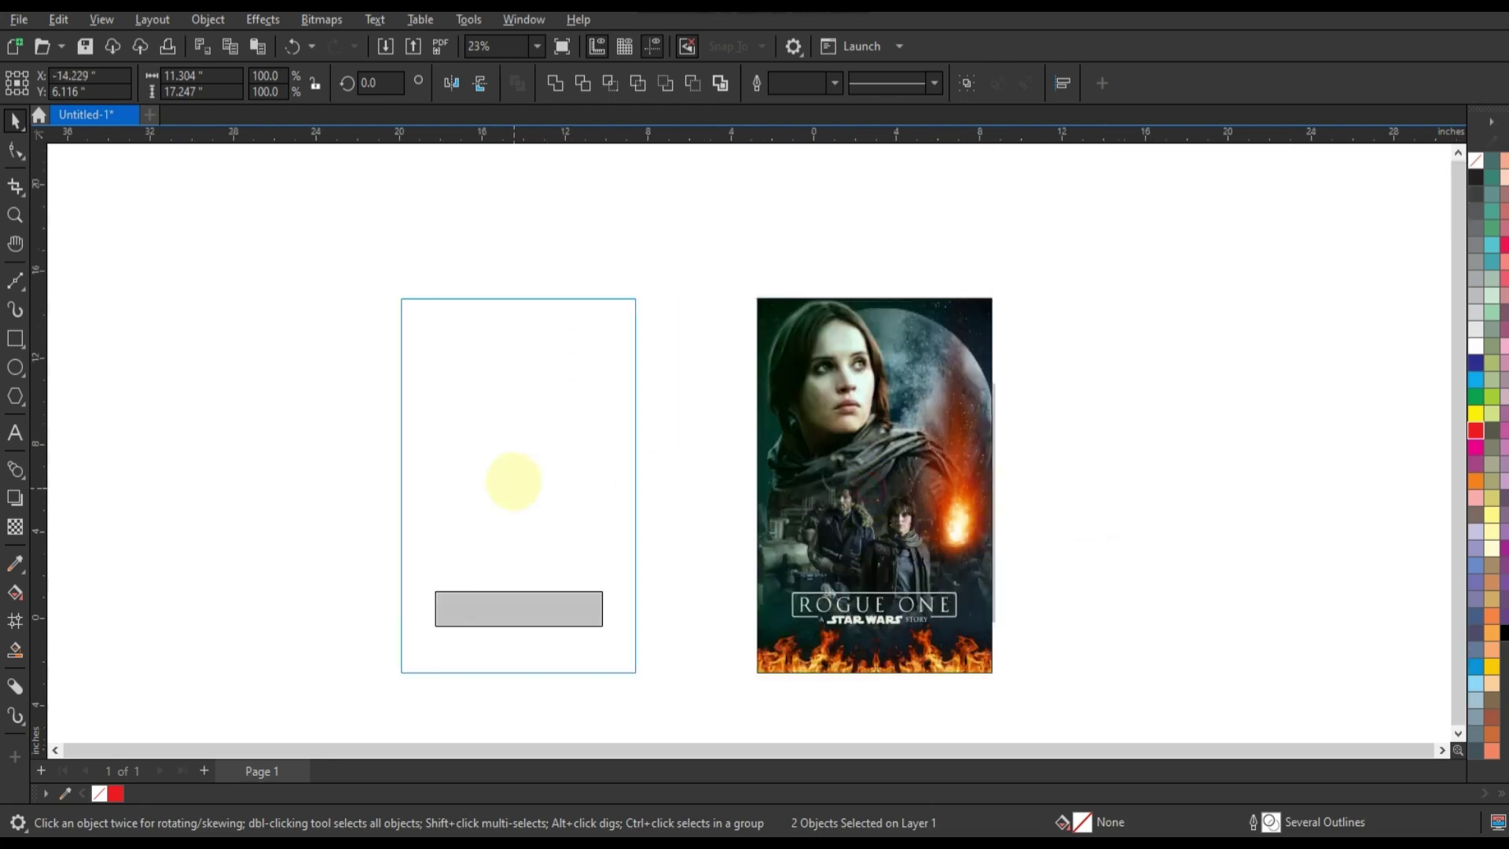
left_click(321, 18)
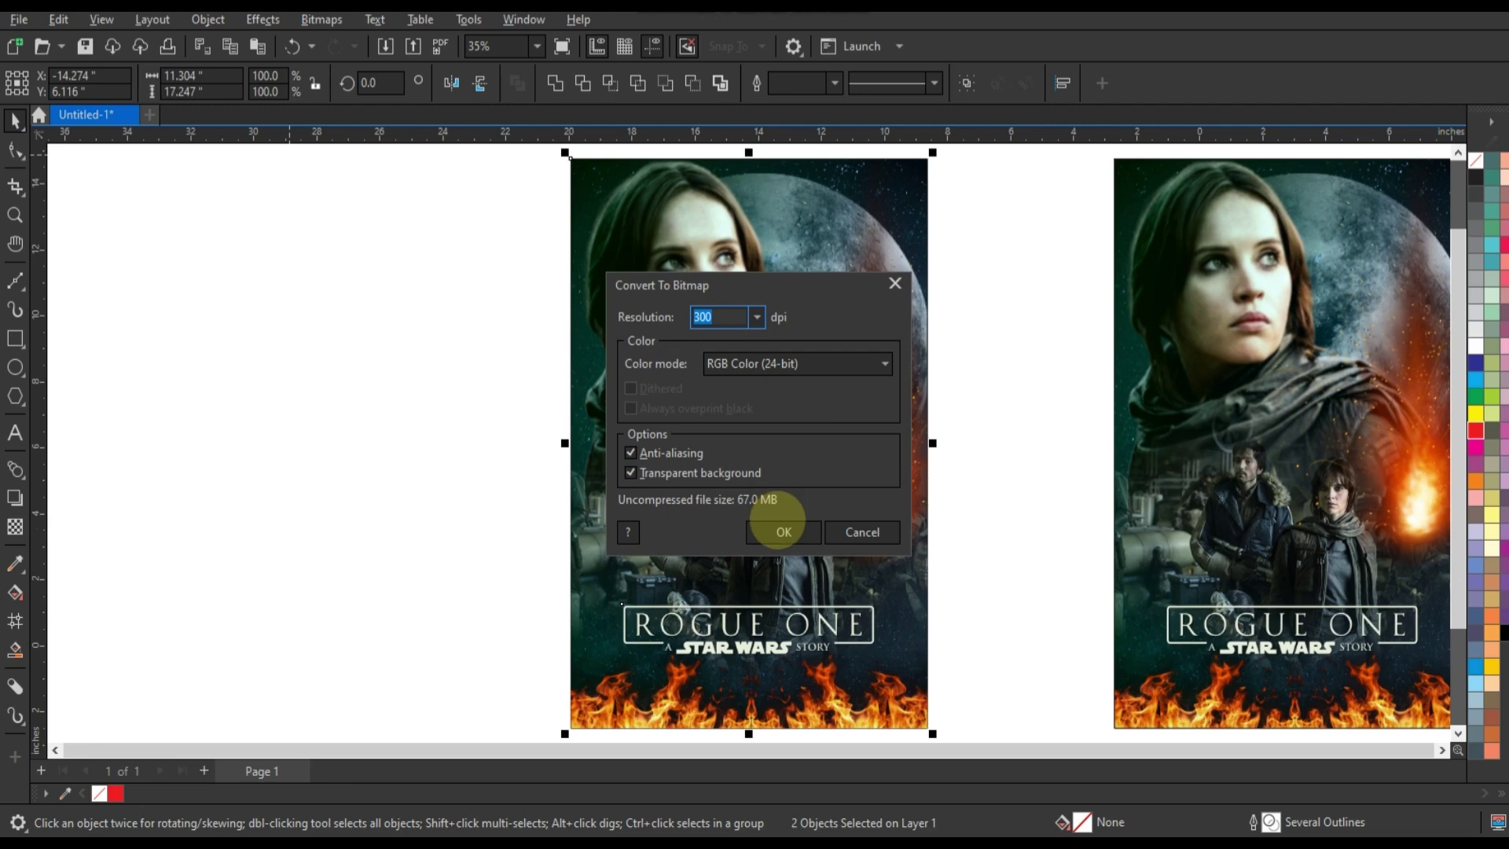
left_click(771, 532)
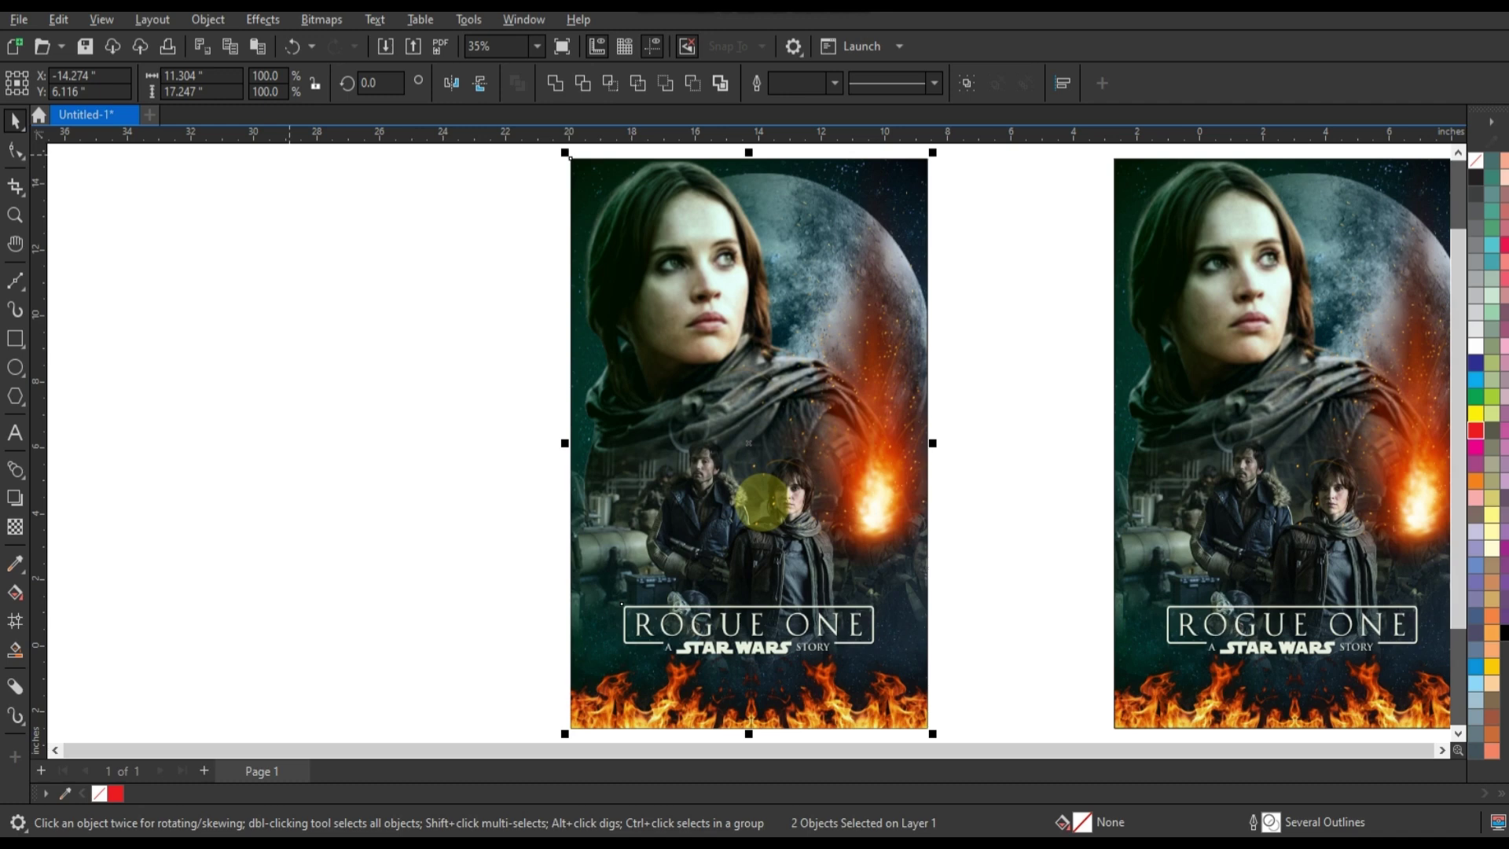
left_click(297, 46)
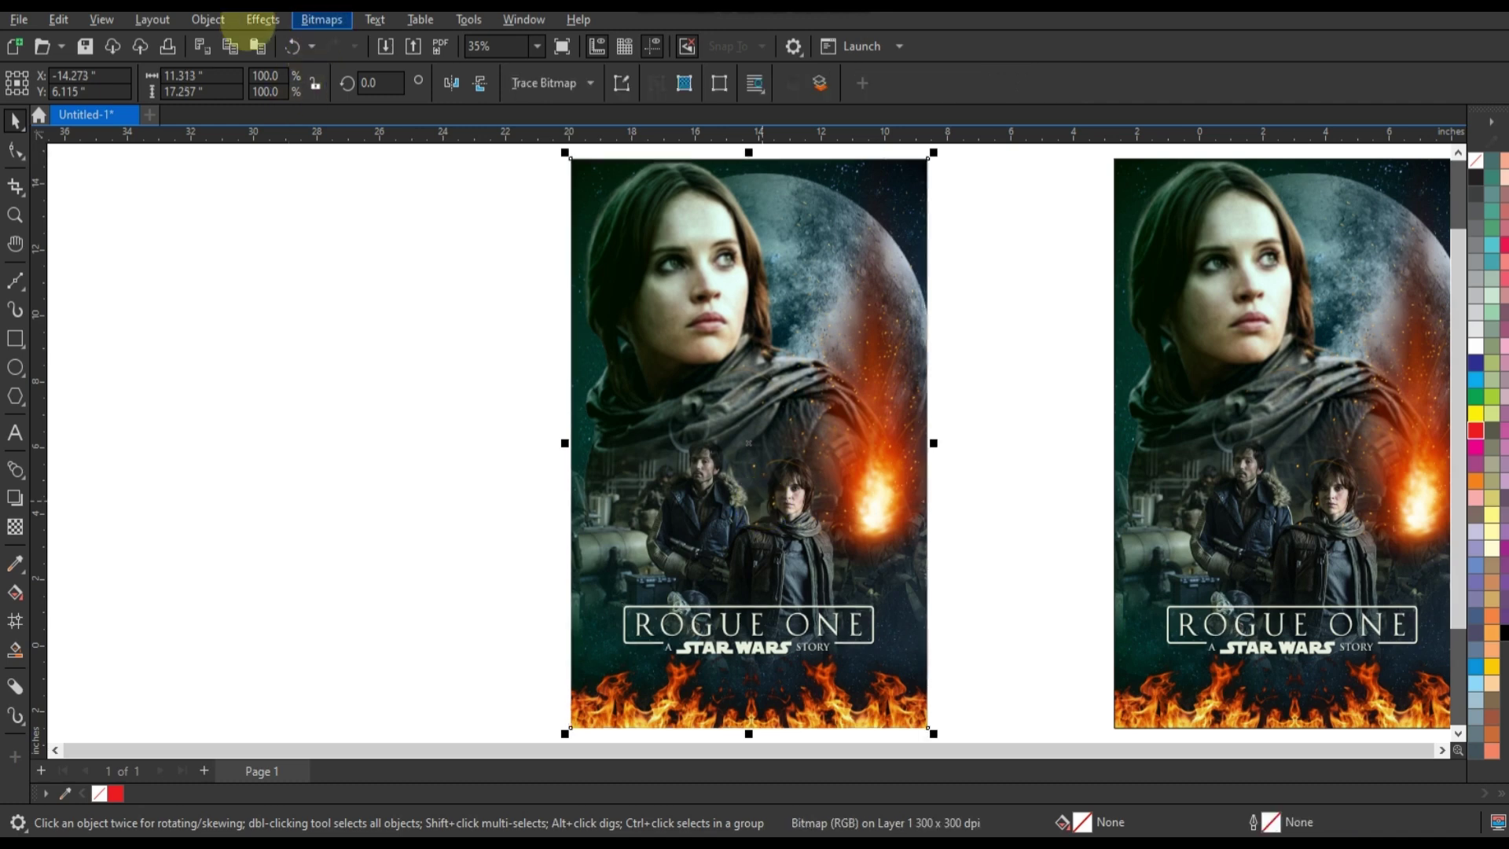
Apply Color Balance to the copy: Cyan–Red 20, Magenta–Green -23, Yellow–Blue -45
left_click(263, 20)
mouse_move(283, 66)
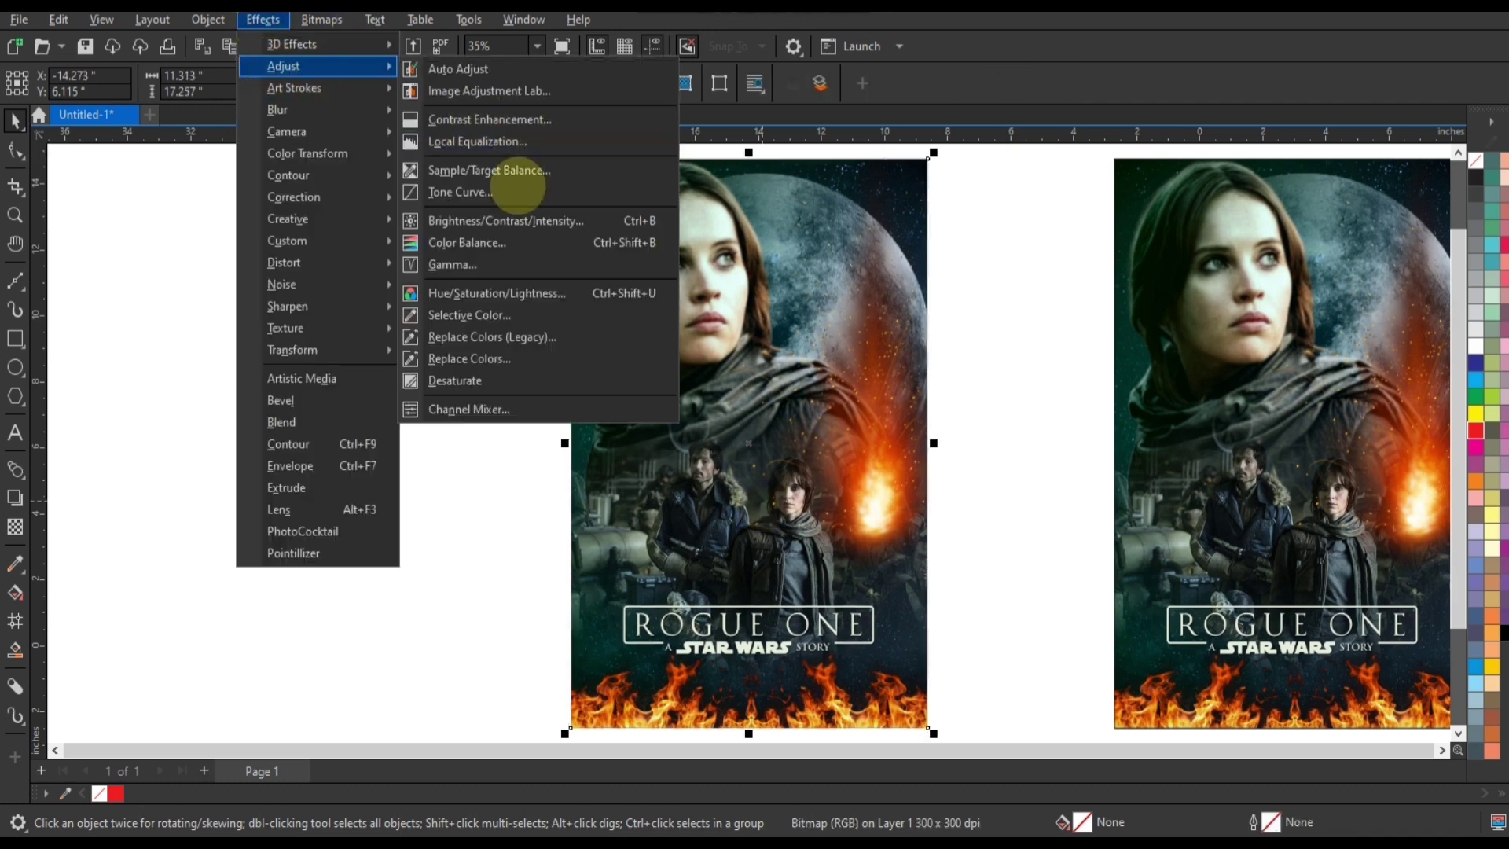
left_click(500, 242)
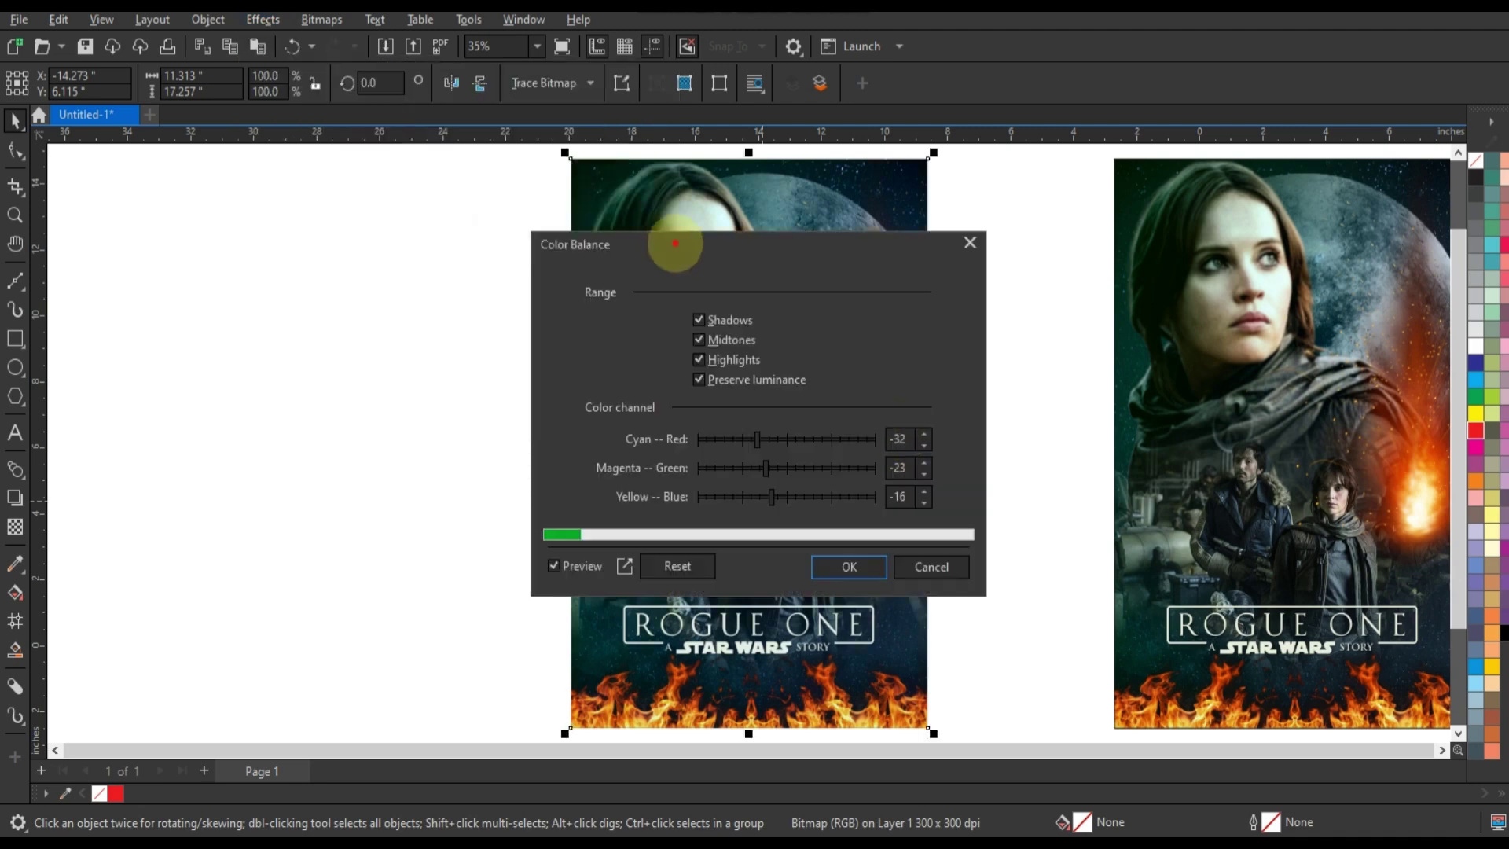
left_click_drag(675, 244, 233, 202)
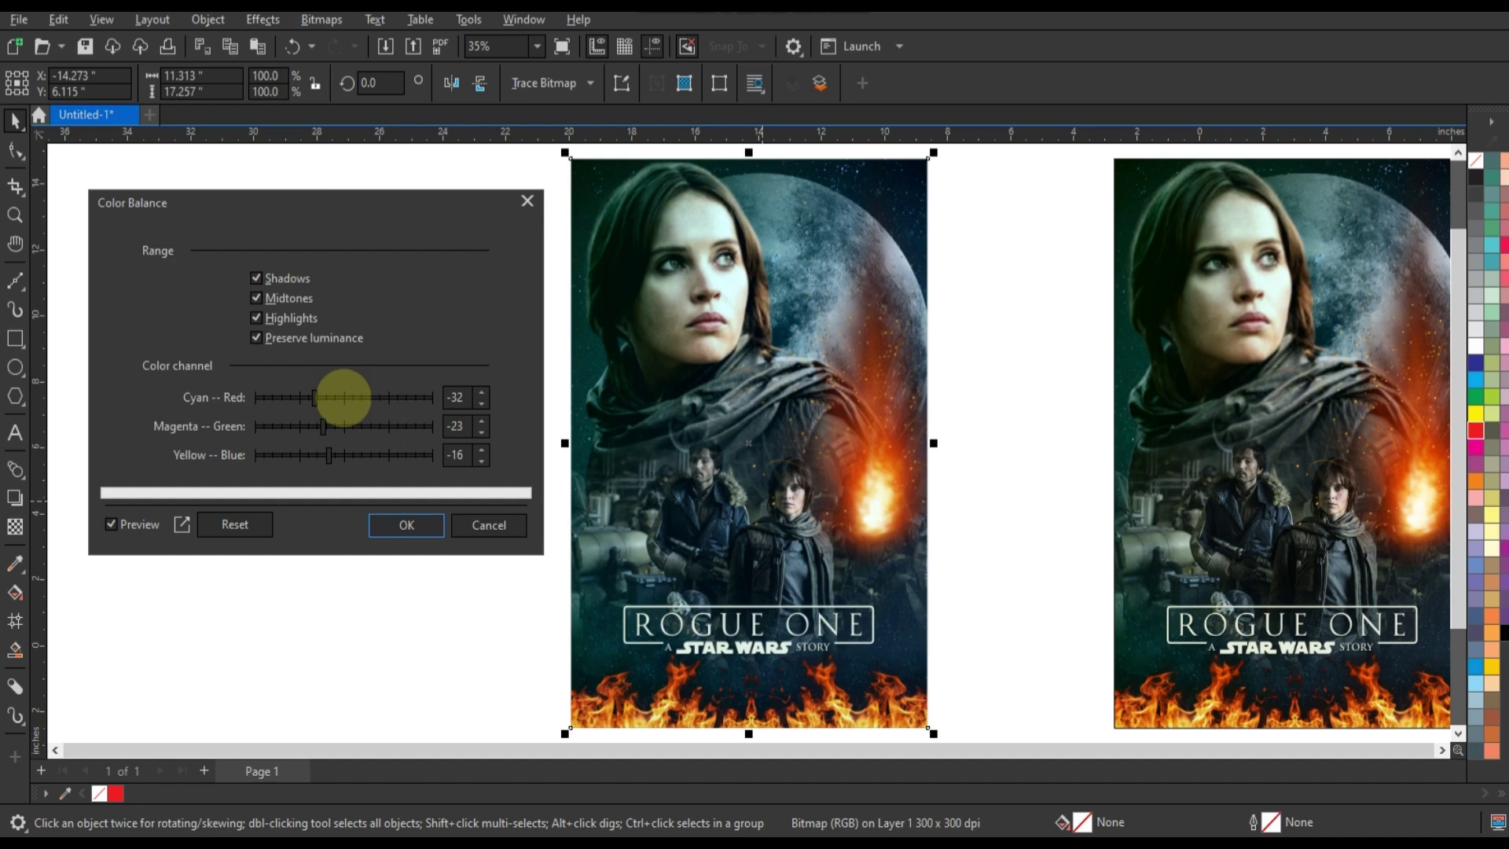
left_click_drag(315, 397, 368, 397)
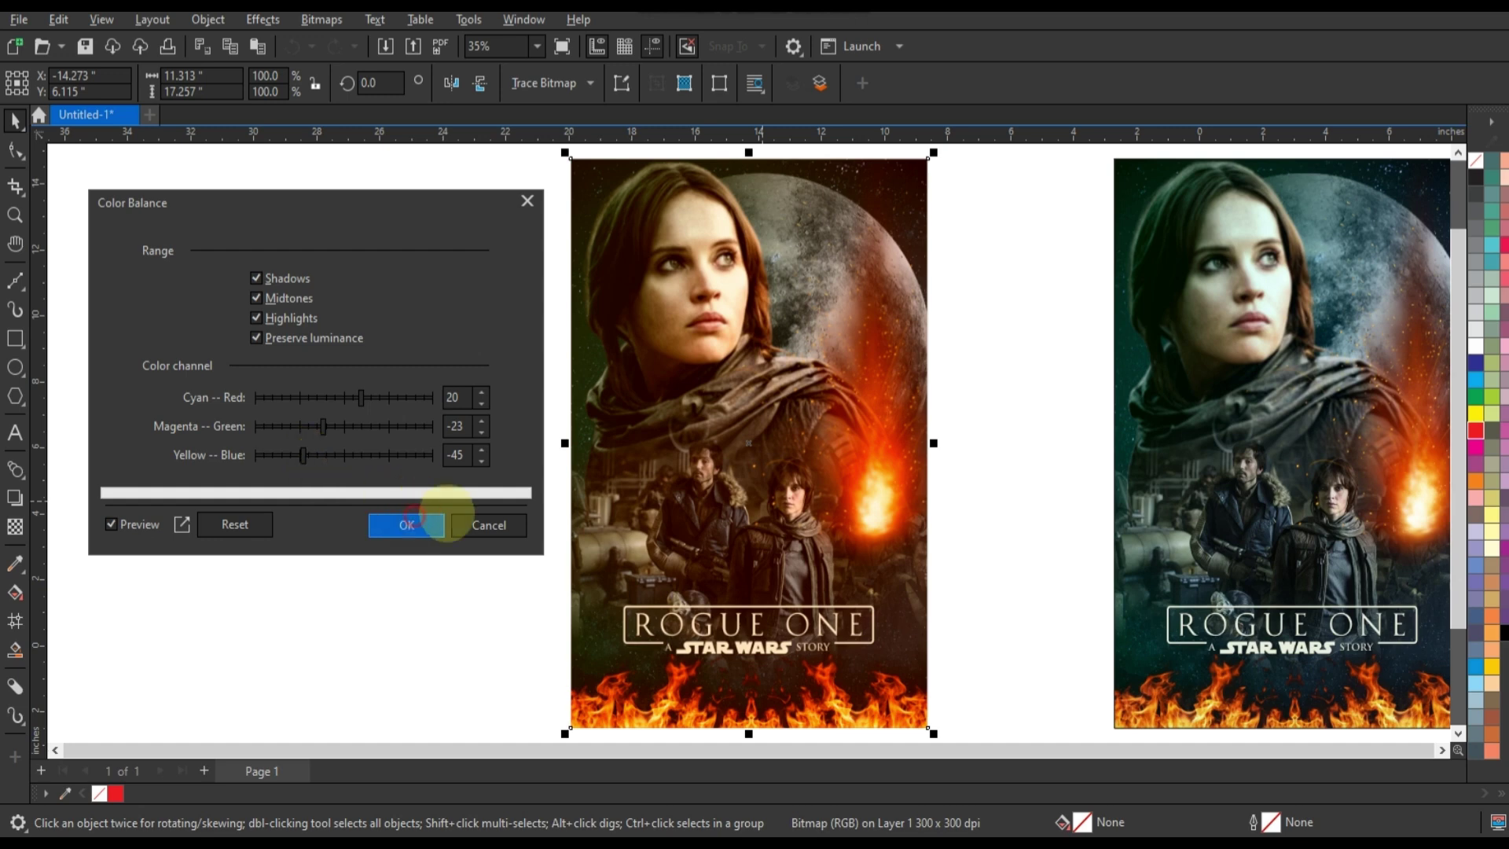
left_click(416, 524)
scroll(953, 448, "down", 2)
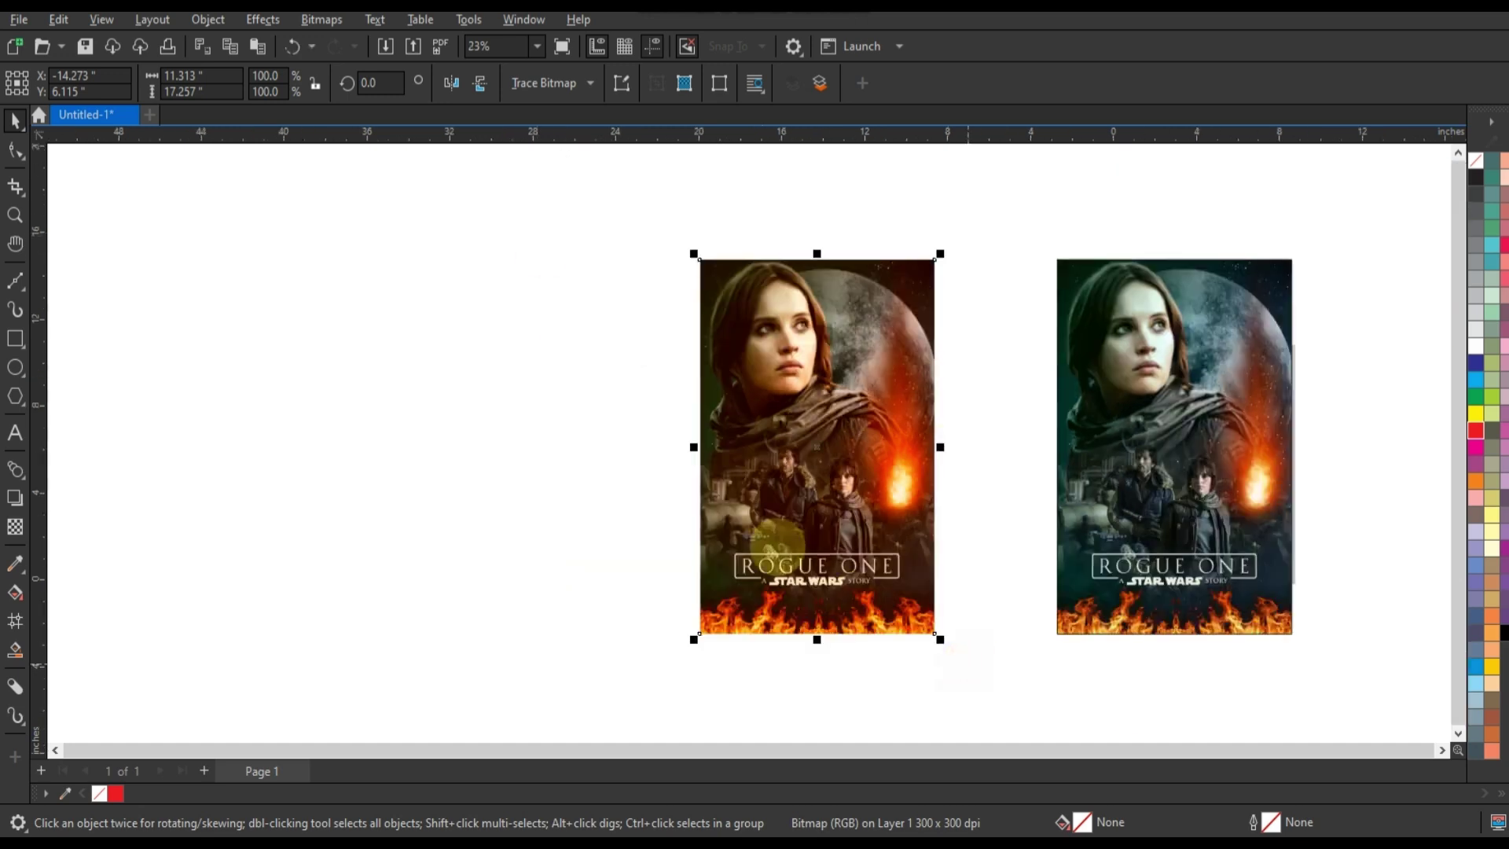
Move the warm poster beside the teal original and zoom to fit both
left_click_drag(778, 542, 881, 537)
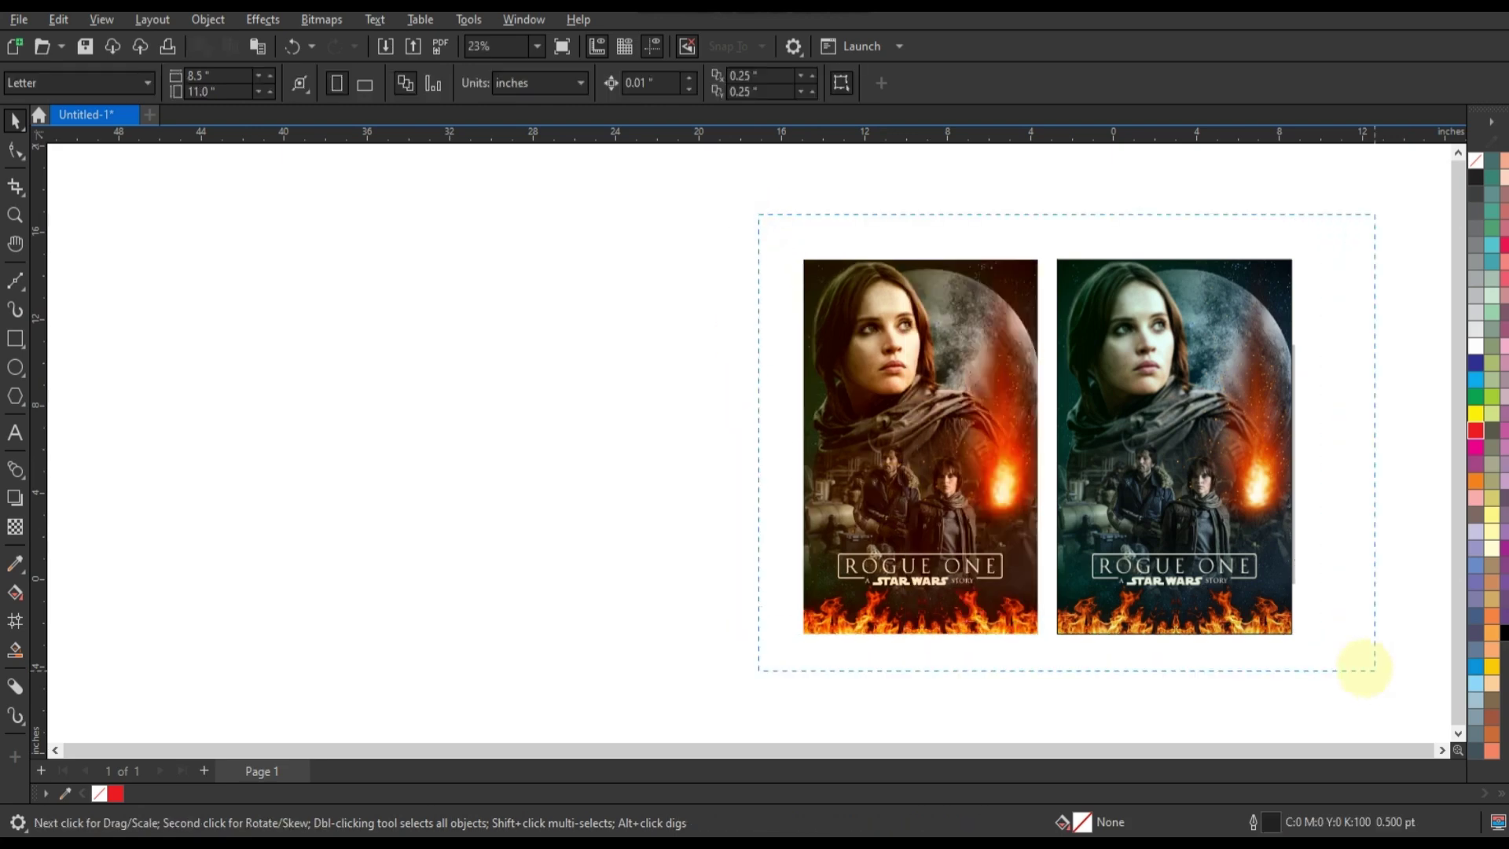
left_click_drag(758, 217, 1361, 667)
key("shift+F2")
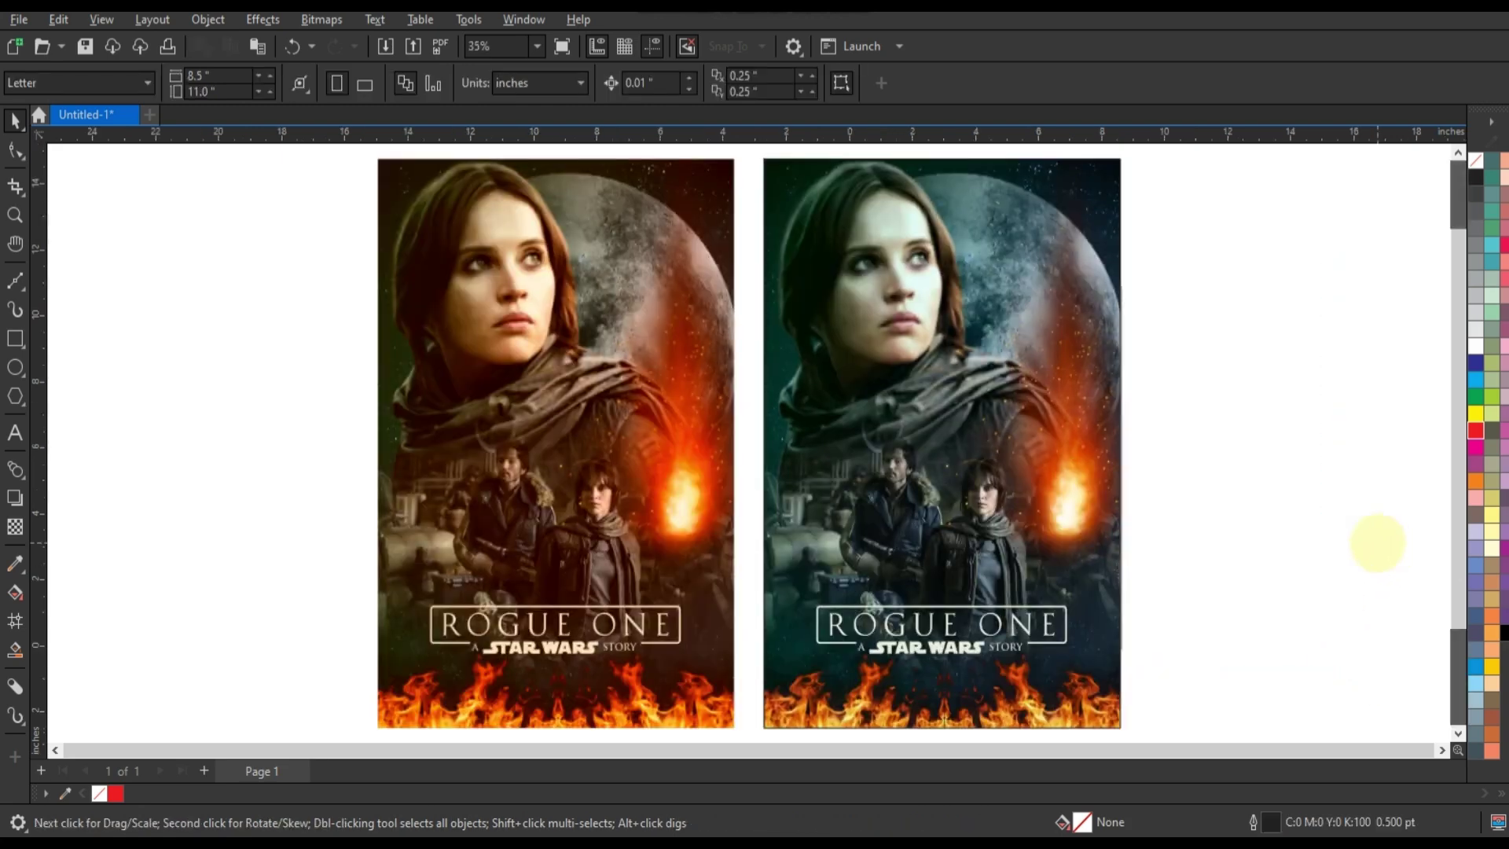